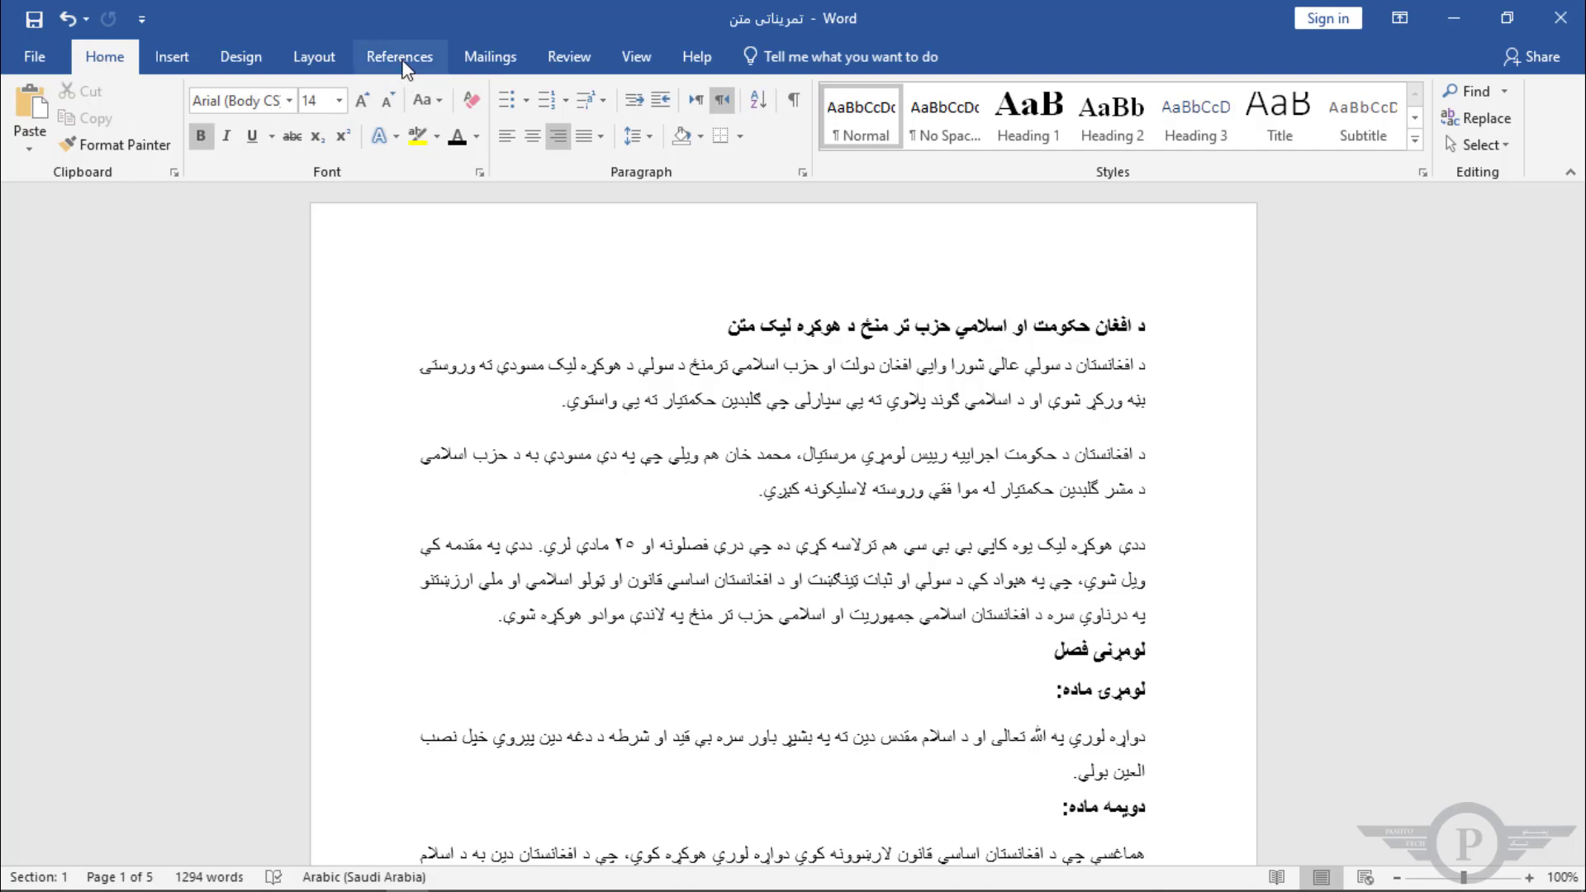
Insert a page break before the document title so that a blank page precedes it
{"action": "left_click", "coordinate": [403, 60]}
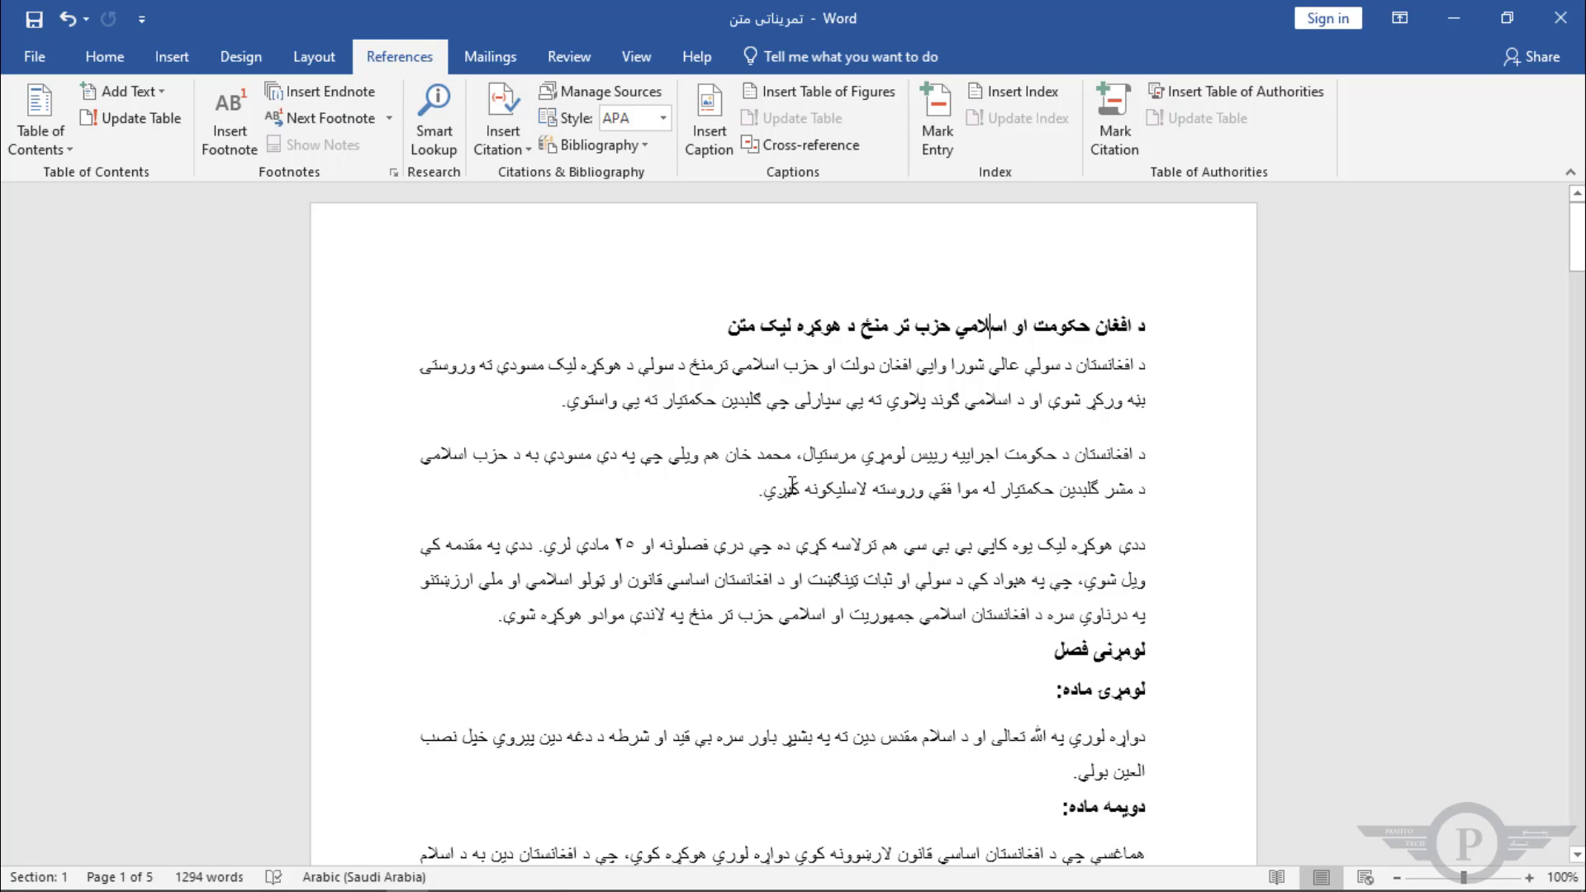
{"action": "left_click", "coordinate": [1156, 327]}
{"action": "left_click", "coordinate": [309, 53]}
{"action": "left_click", "coordinate": [308, 91]}
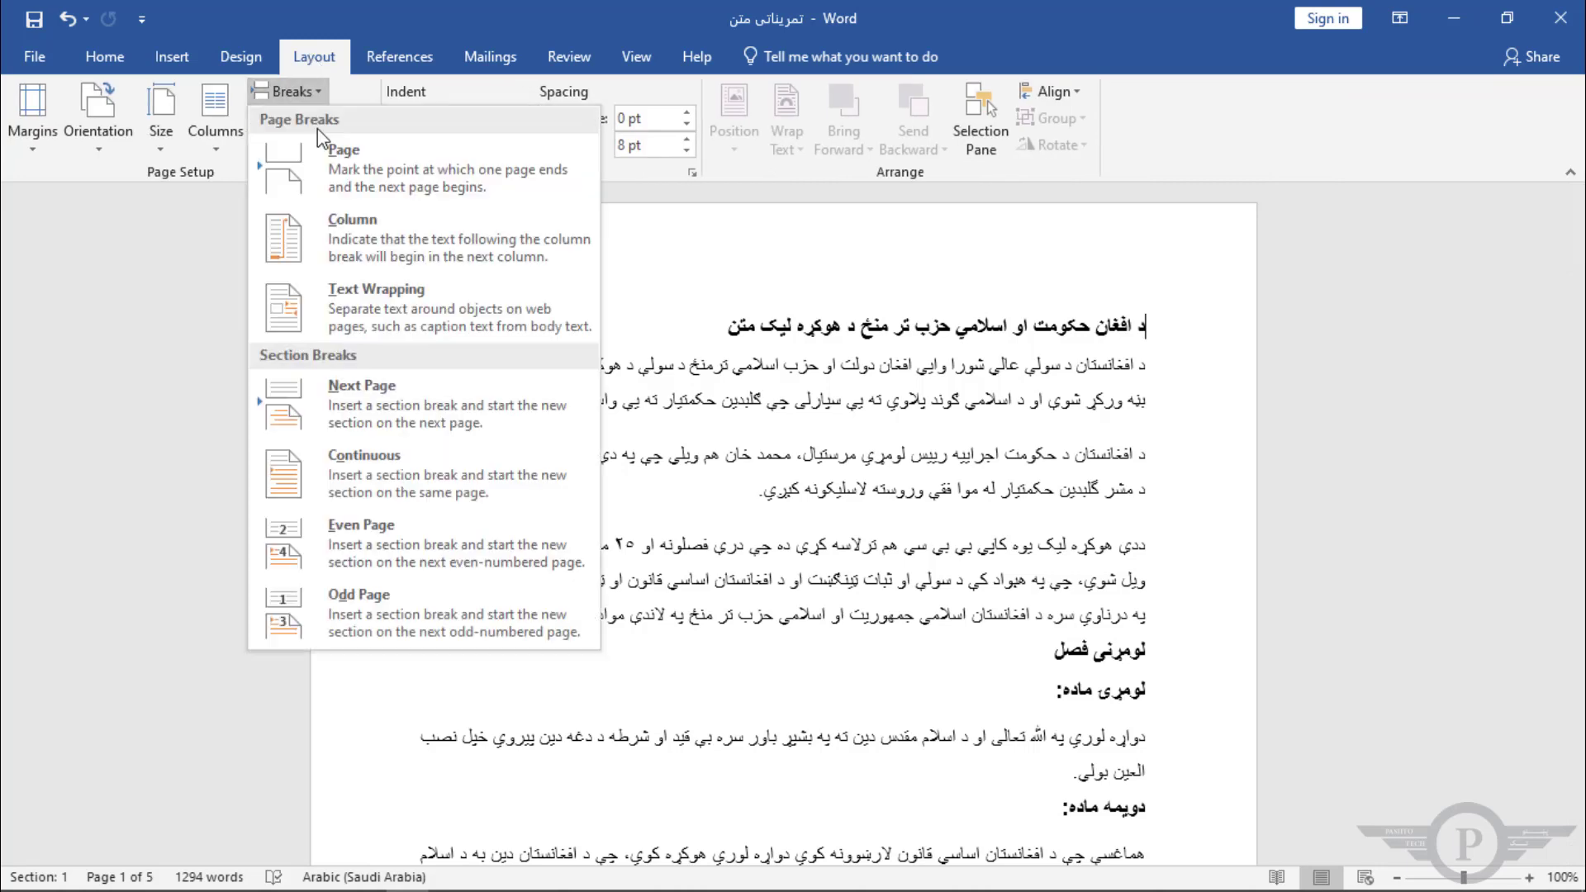
{"action": "left_click", "coordinate": [364, 180]}
{"action": "scroll", "coordinate": [1204, 662], "scroll_direction": "down", "scroll_amount": 3}
{"action": "scroll", "coordinate": [1126, 627], "scroll_direction": "up", "scroll_amount": 3}
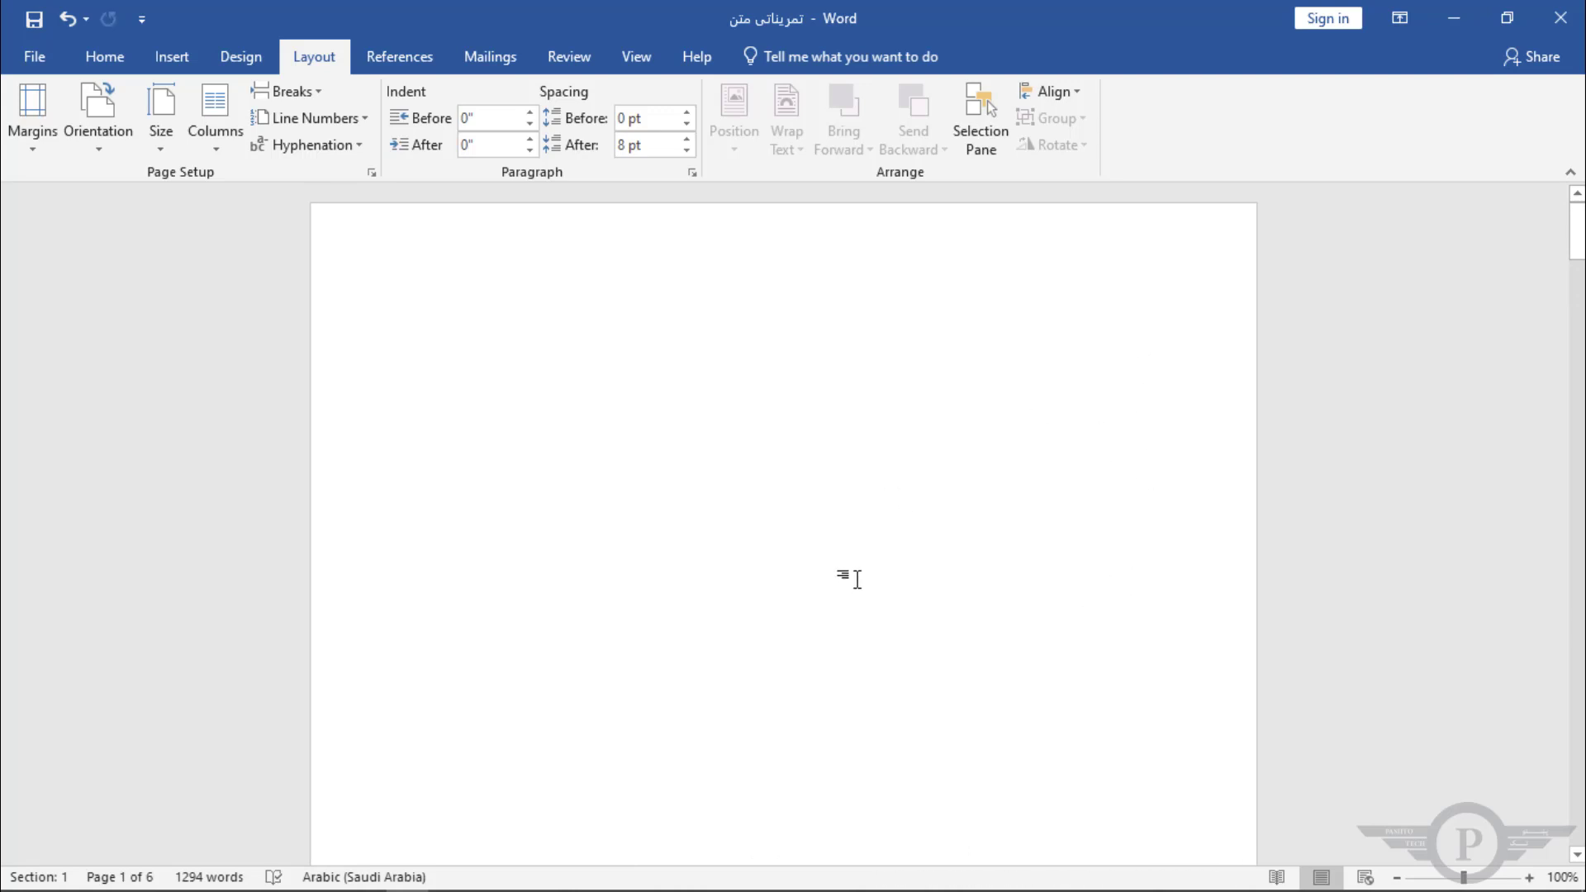
Insert an Automatic Table 1 table of contents on the blank first page and dismiss the message about heading styles
{"action": "left_click", "coordinate": [393, 54]}
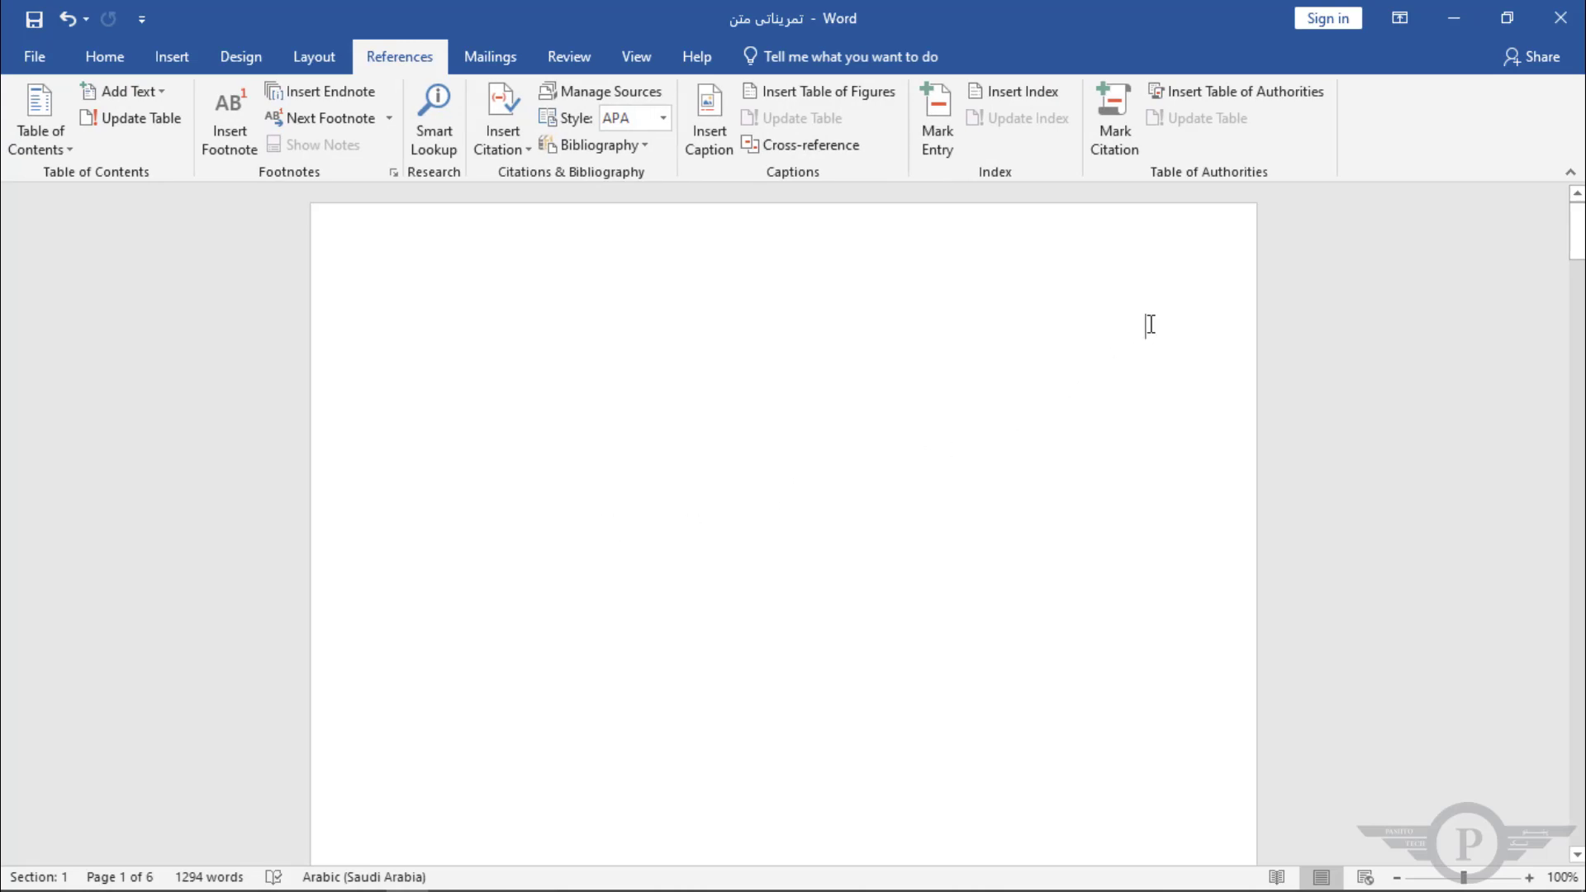
{"action": "scroll", "coordinate": [1151, 324], "scroll_direction": "down", "scroll_amount": 10}
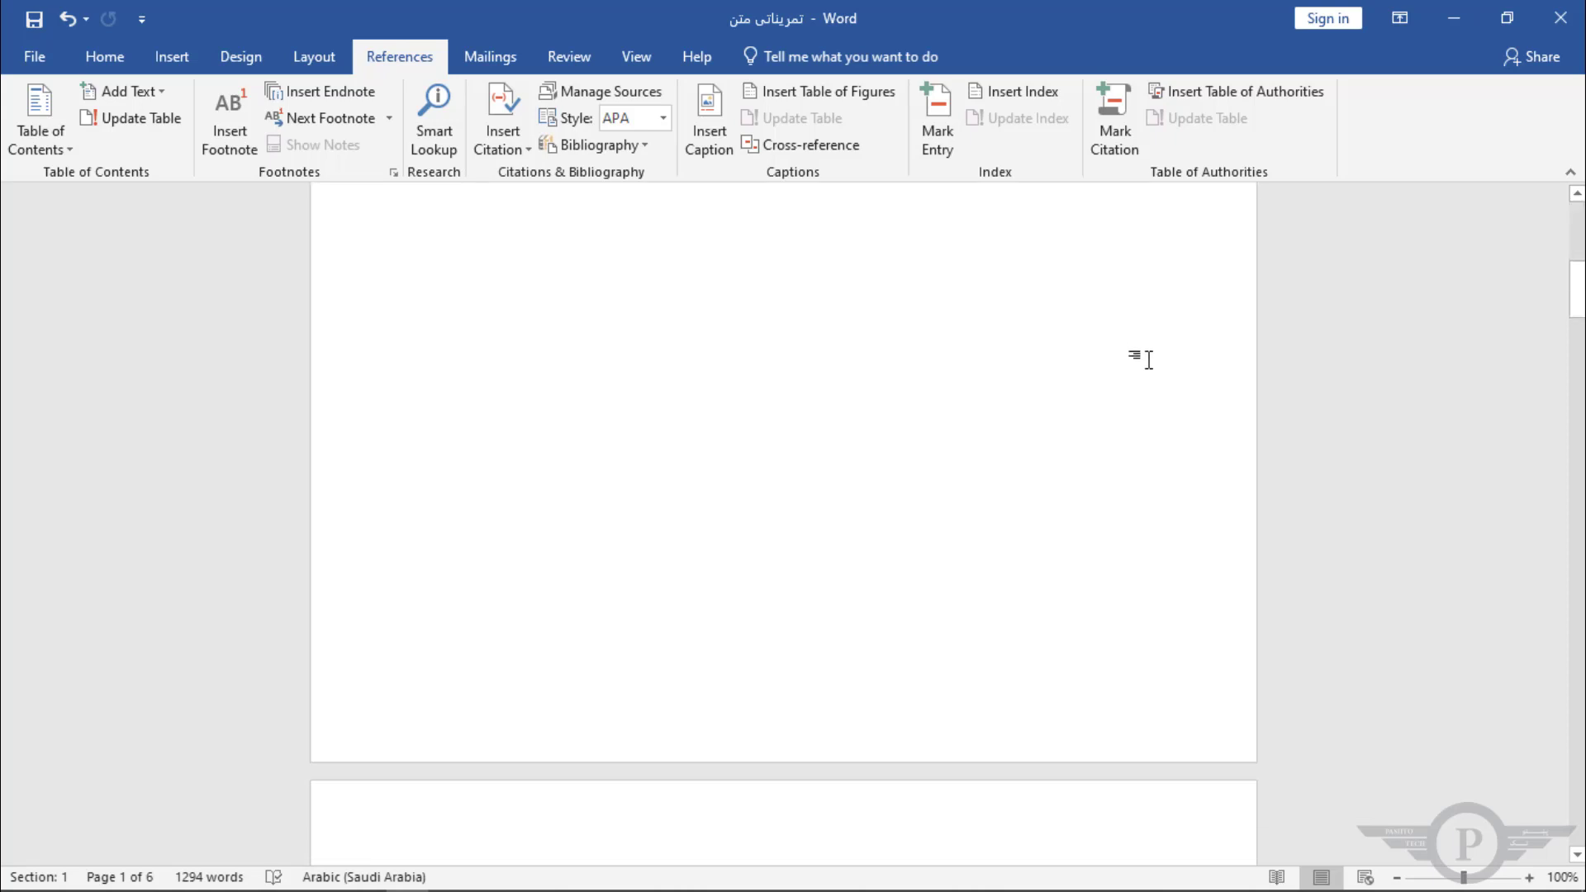
{"action": "scroll", "coordinate": [1160, 485], "scroll_direction": "up", "scroll_amount": 10}
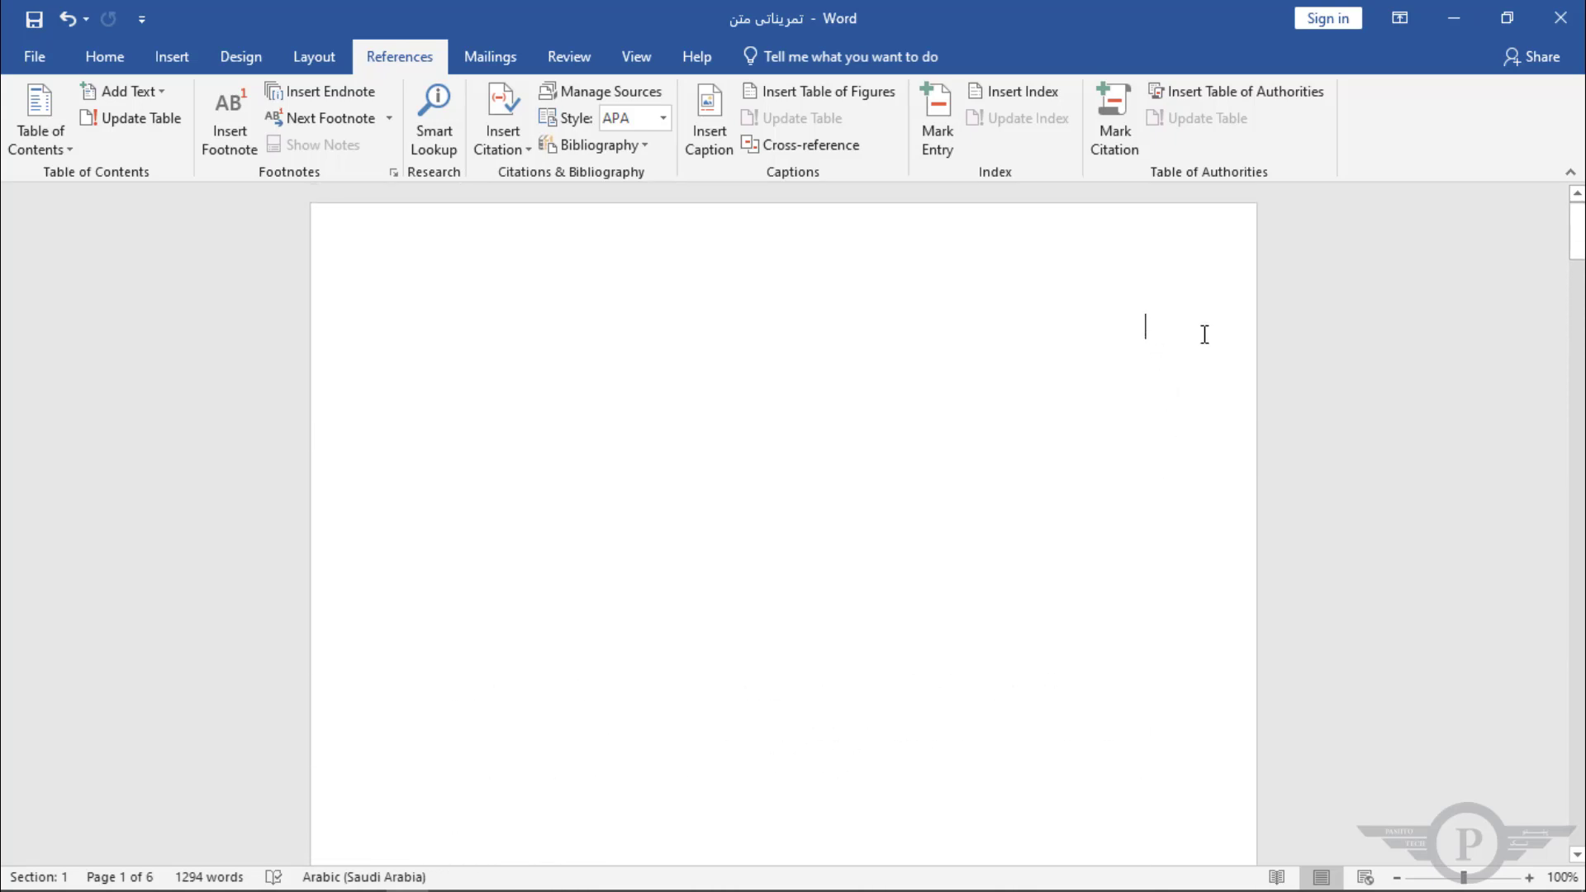
{"action": "left_click", "coordinate": [66, 151]}
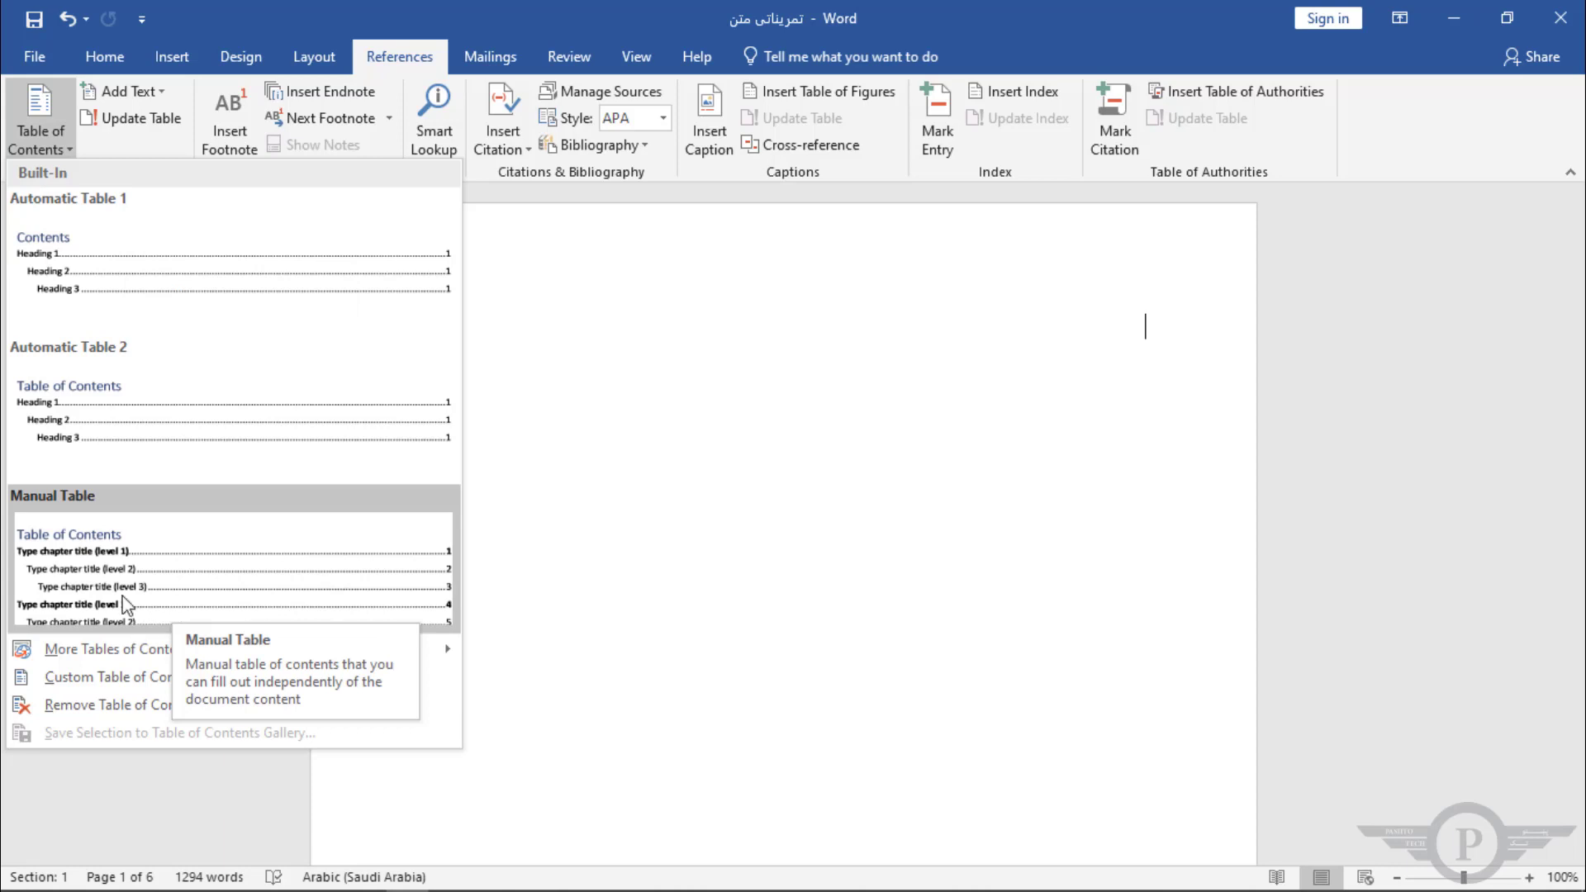
{"action": "left_click", "coordinate": [71, 275]}
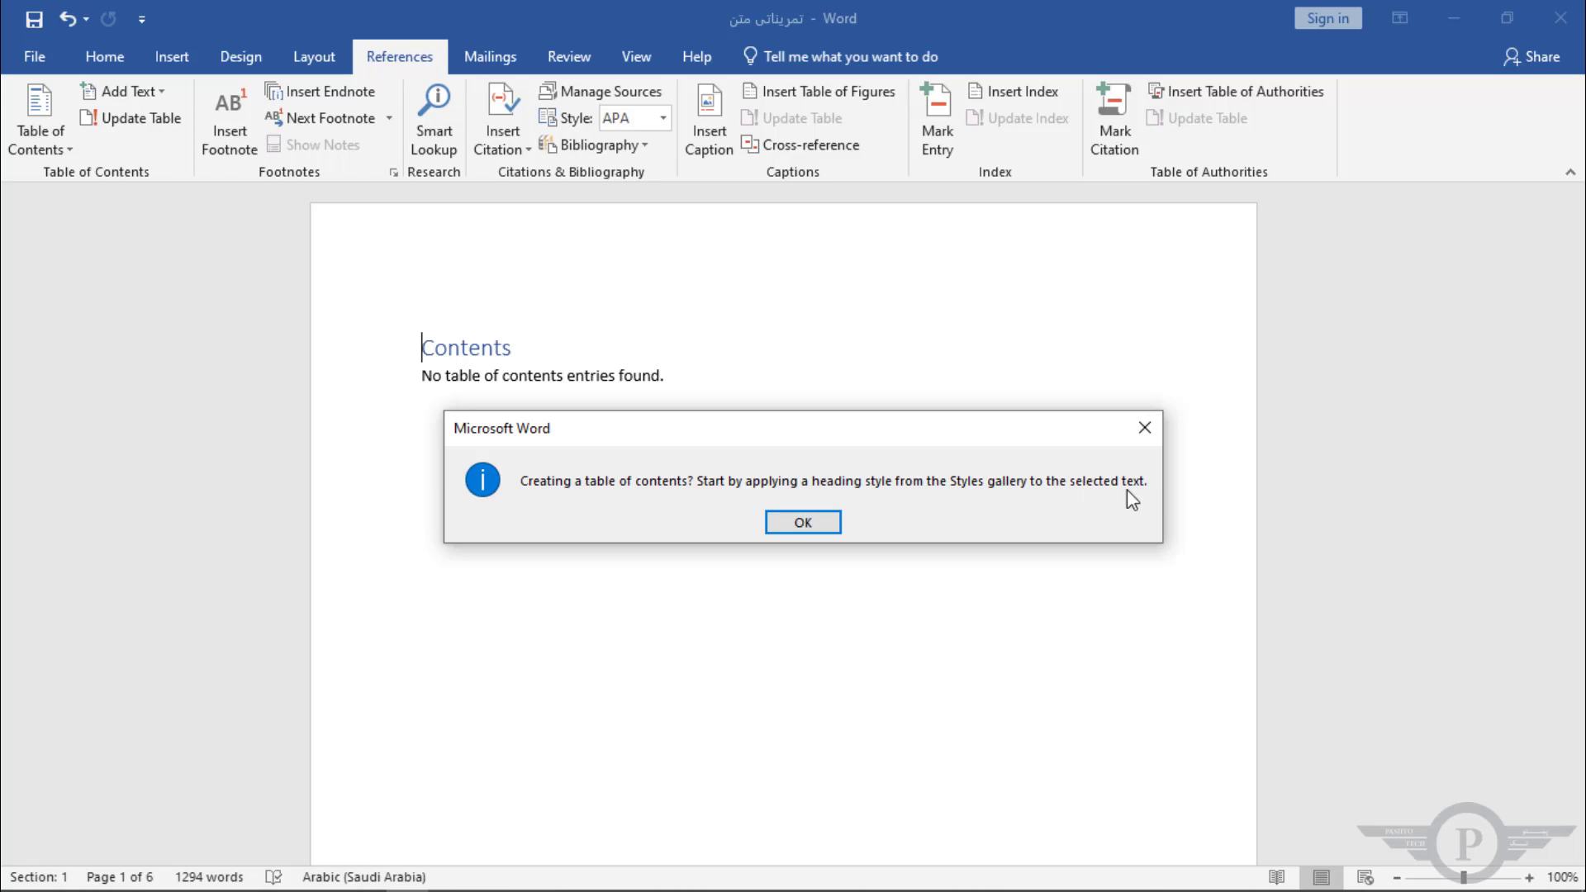
{"action": "left_click", "coordinate": [1145, 428]}
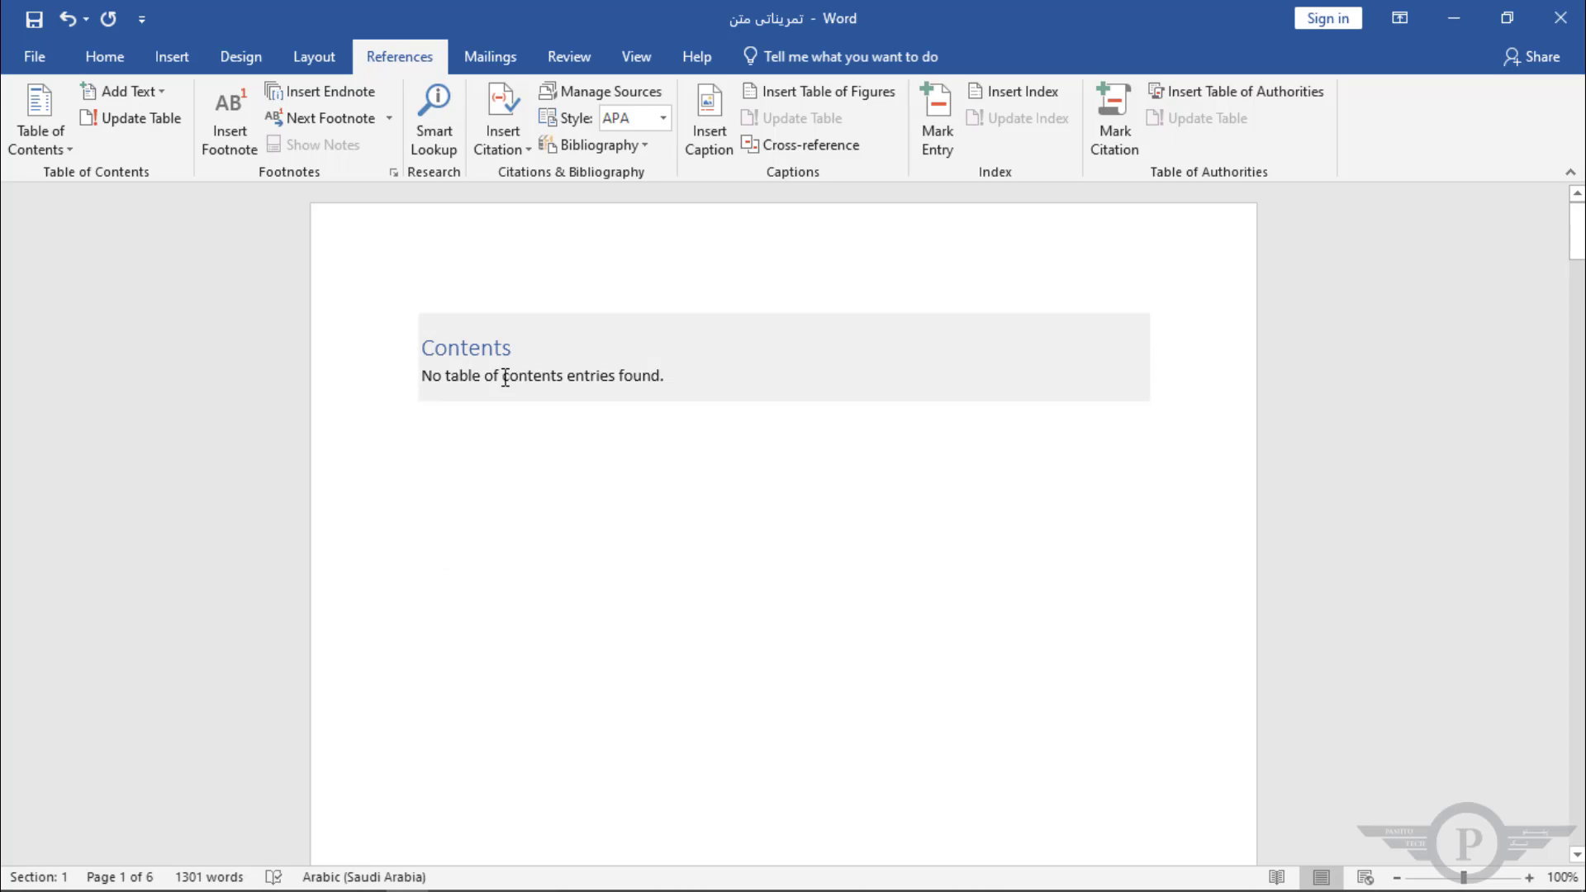
Examine the table of contents and check which styles the first chapter heading, the body text and the article heading use
{"action": "left_click", "coordinate": [640, 379]}
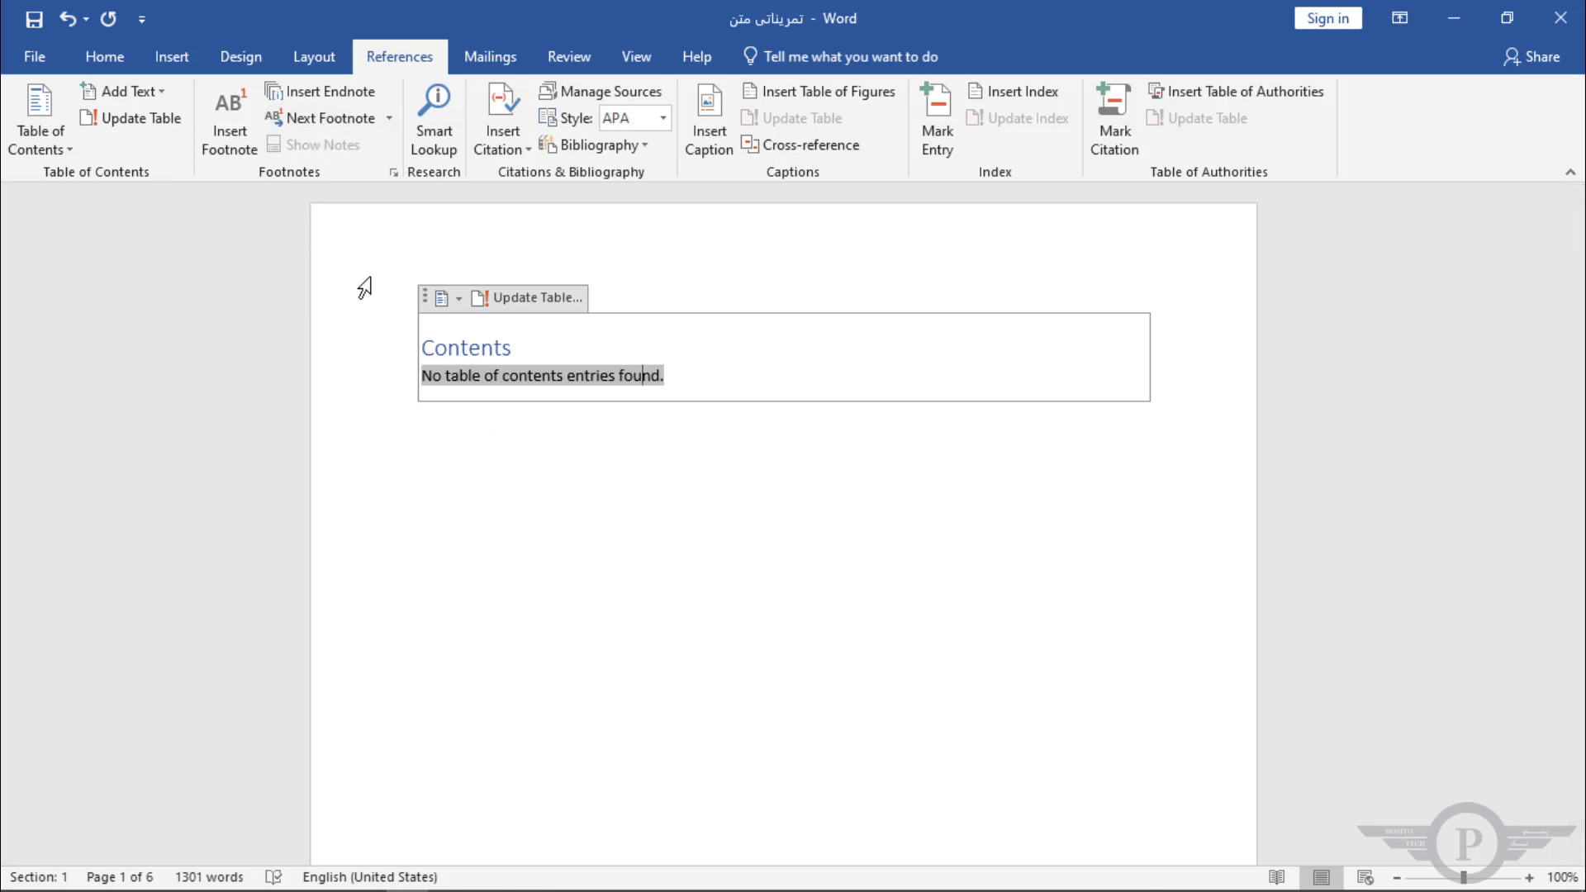
{"action": "scroll", "coordinate": [899, 584], "scroll_direction": "down", "scroll_amount": 3}
{"action": "scroll", "coordinate": [719, 443], "scroll_direction": "up", "scroll_amount": 3}
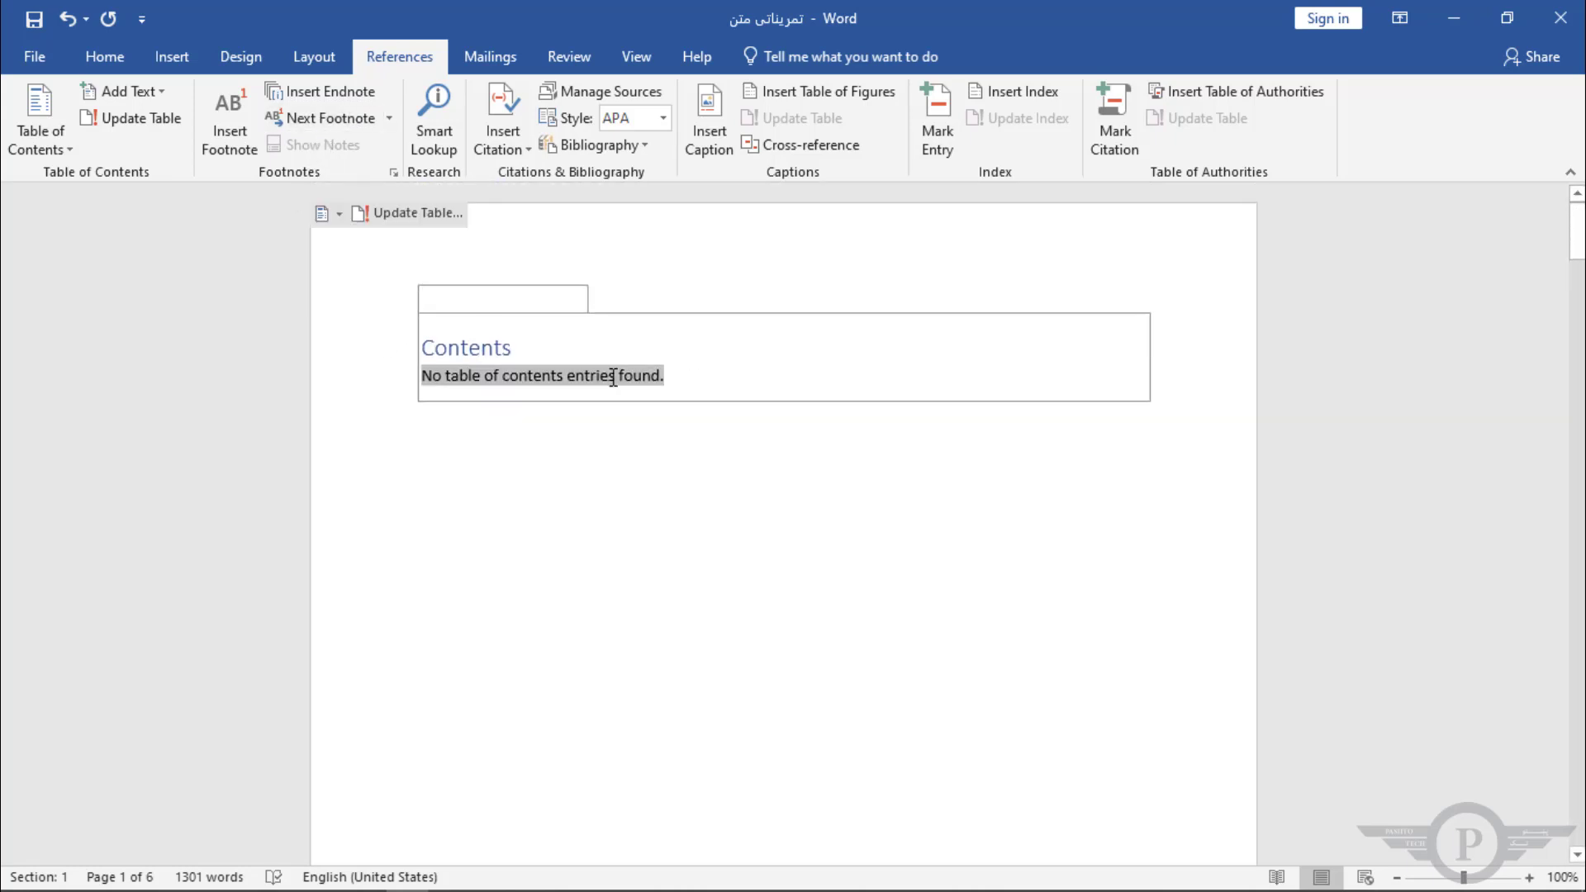
{"action": "scroll", "coordinate": [613, 378], "scroll_direction": "down", "scroll_amount": 15}
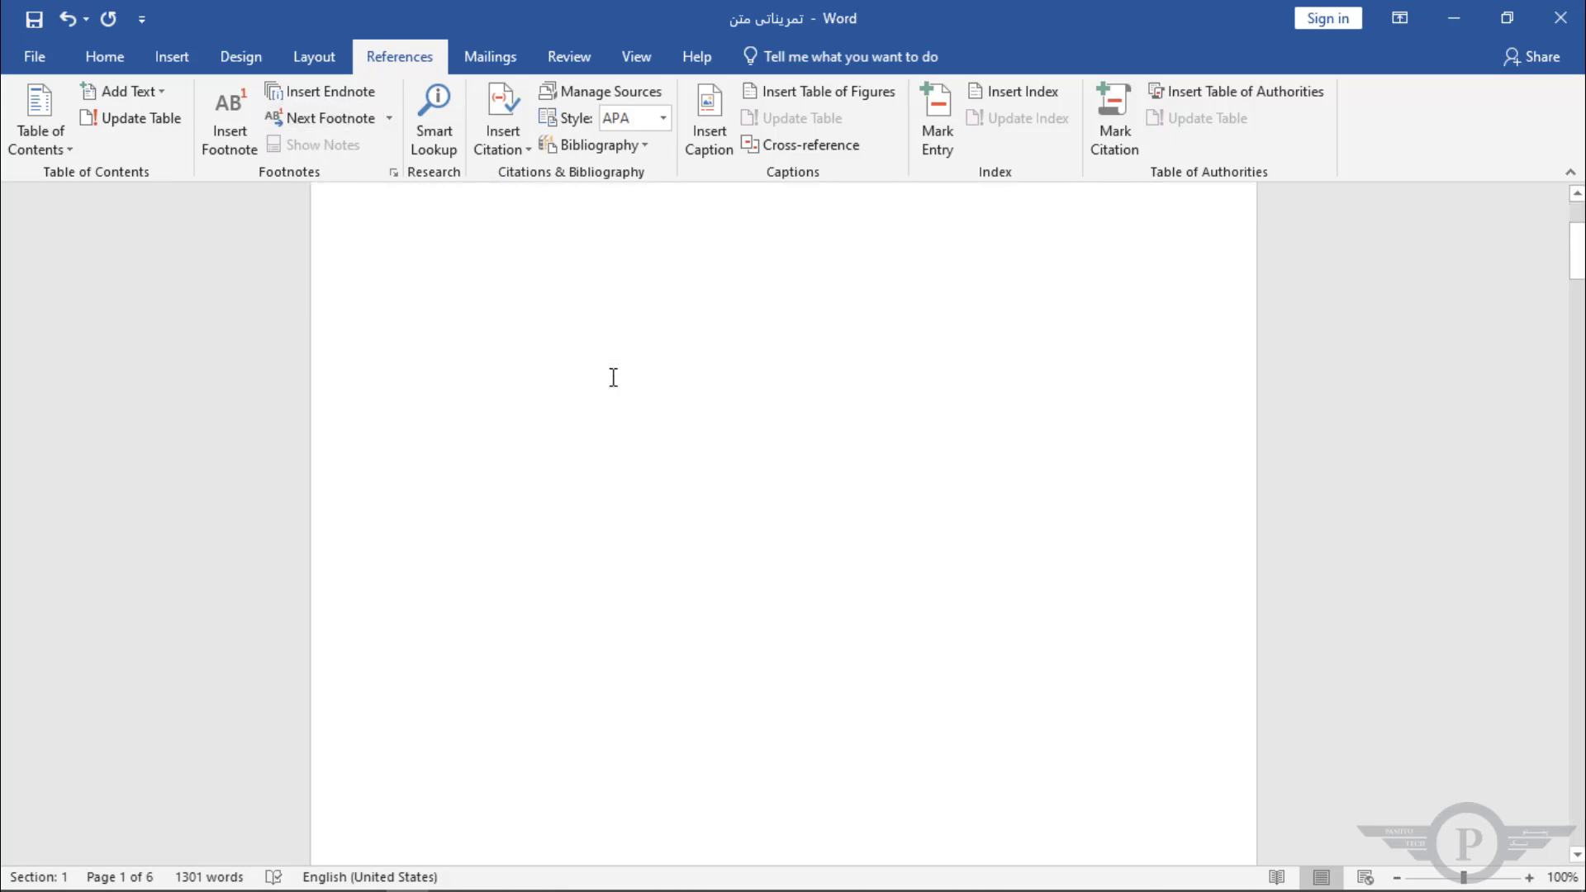
{"action": "scroll", "coordinate": [614, 380], "scroll_direction": "down", "scroll_amount": 5}
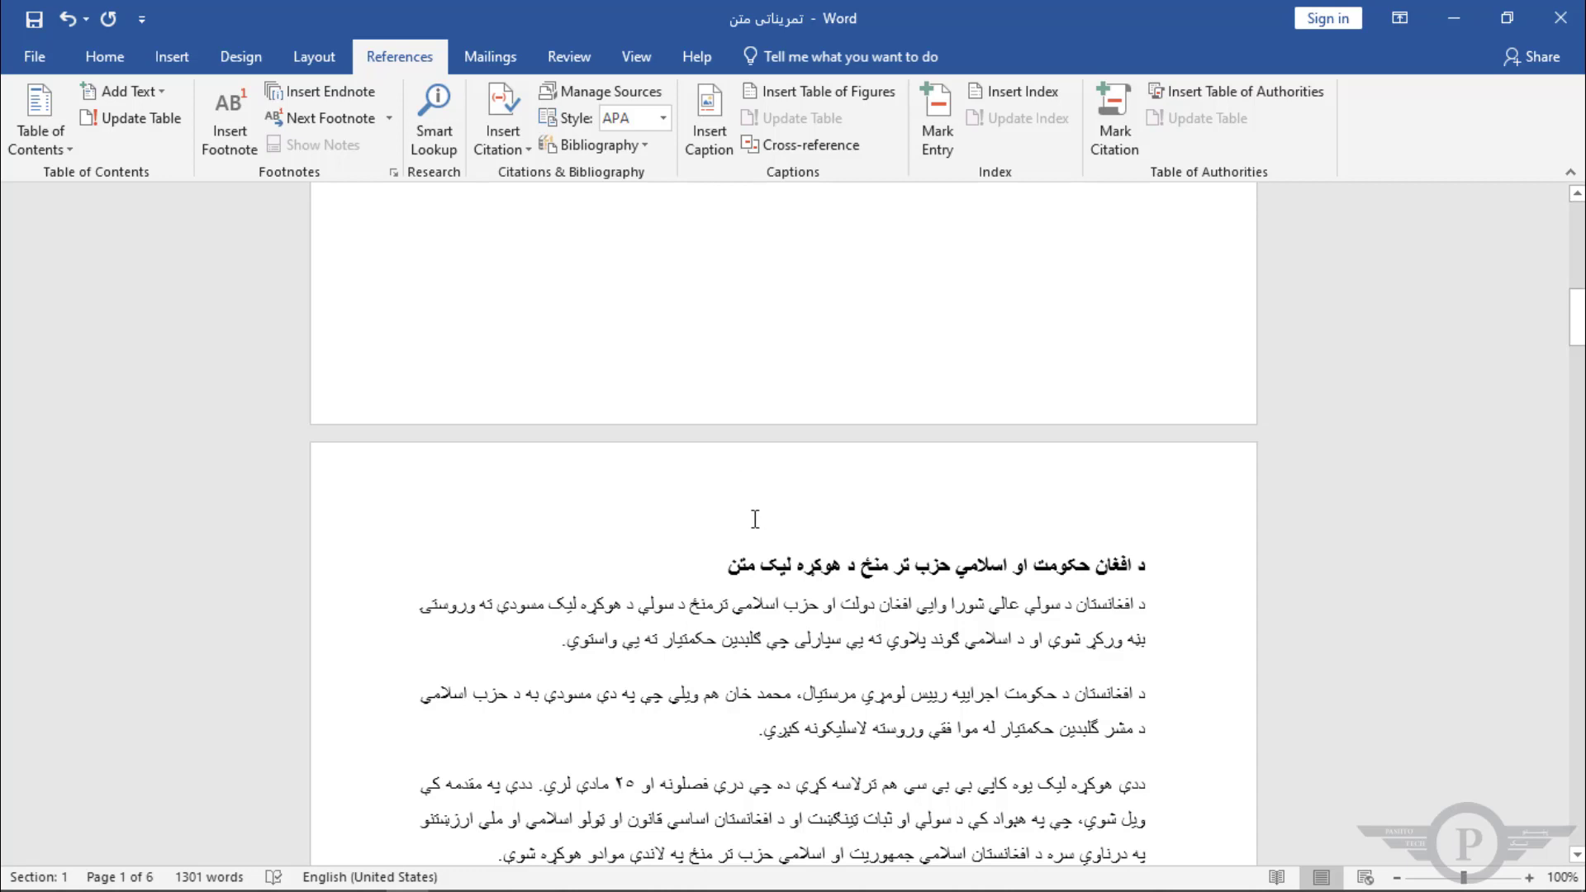
{"action": "scroll", "coordinate": [756, 519], "scroll_direction": "up", "scroll_amount": 15}
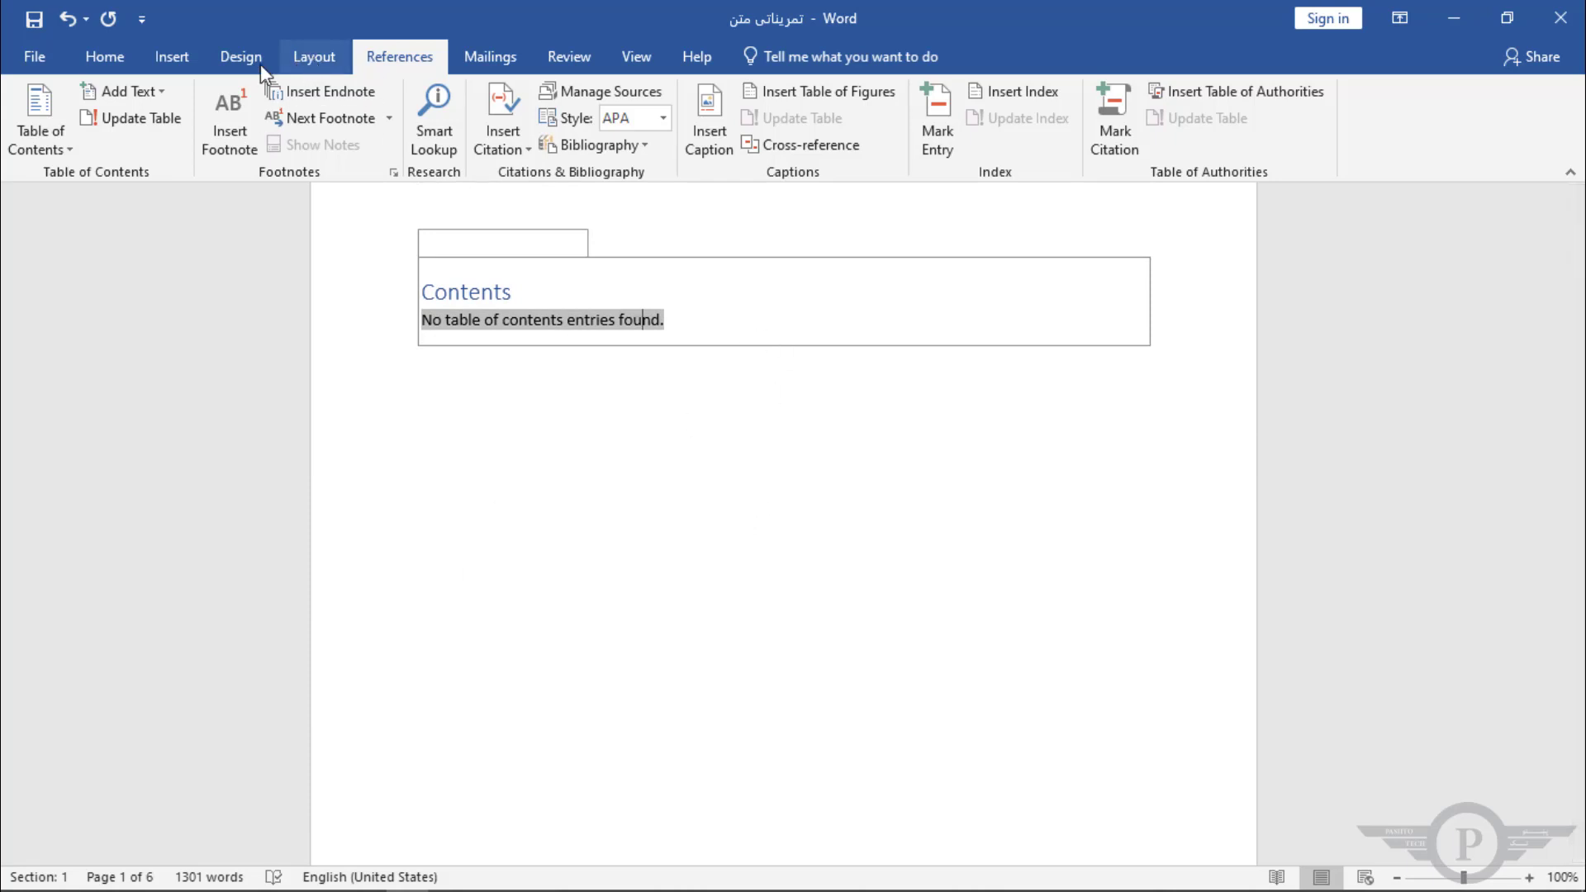
{"action": "left_click", "coordinate": [105, 58]}
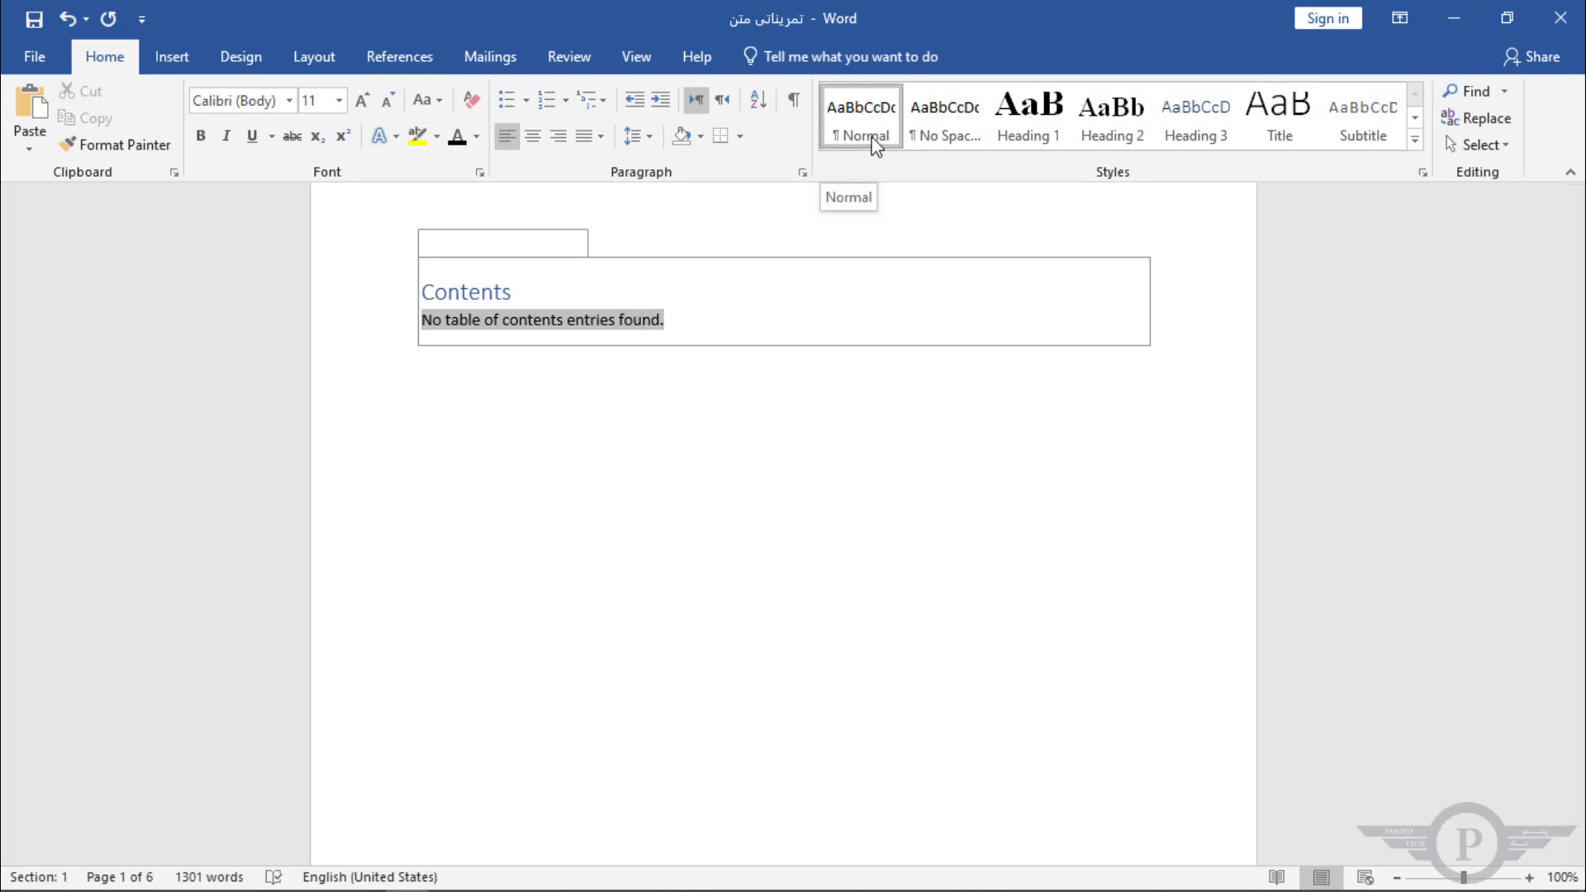
{"action": "scroll", "coordinate": [876, 147], "scroll_direction": "down", "scroll_amount": 6}
{"action": "scroll", "coordinate": [874, 163], "scroll_direction": "up", "scroll_amount": 6}
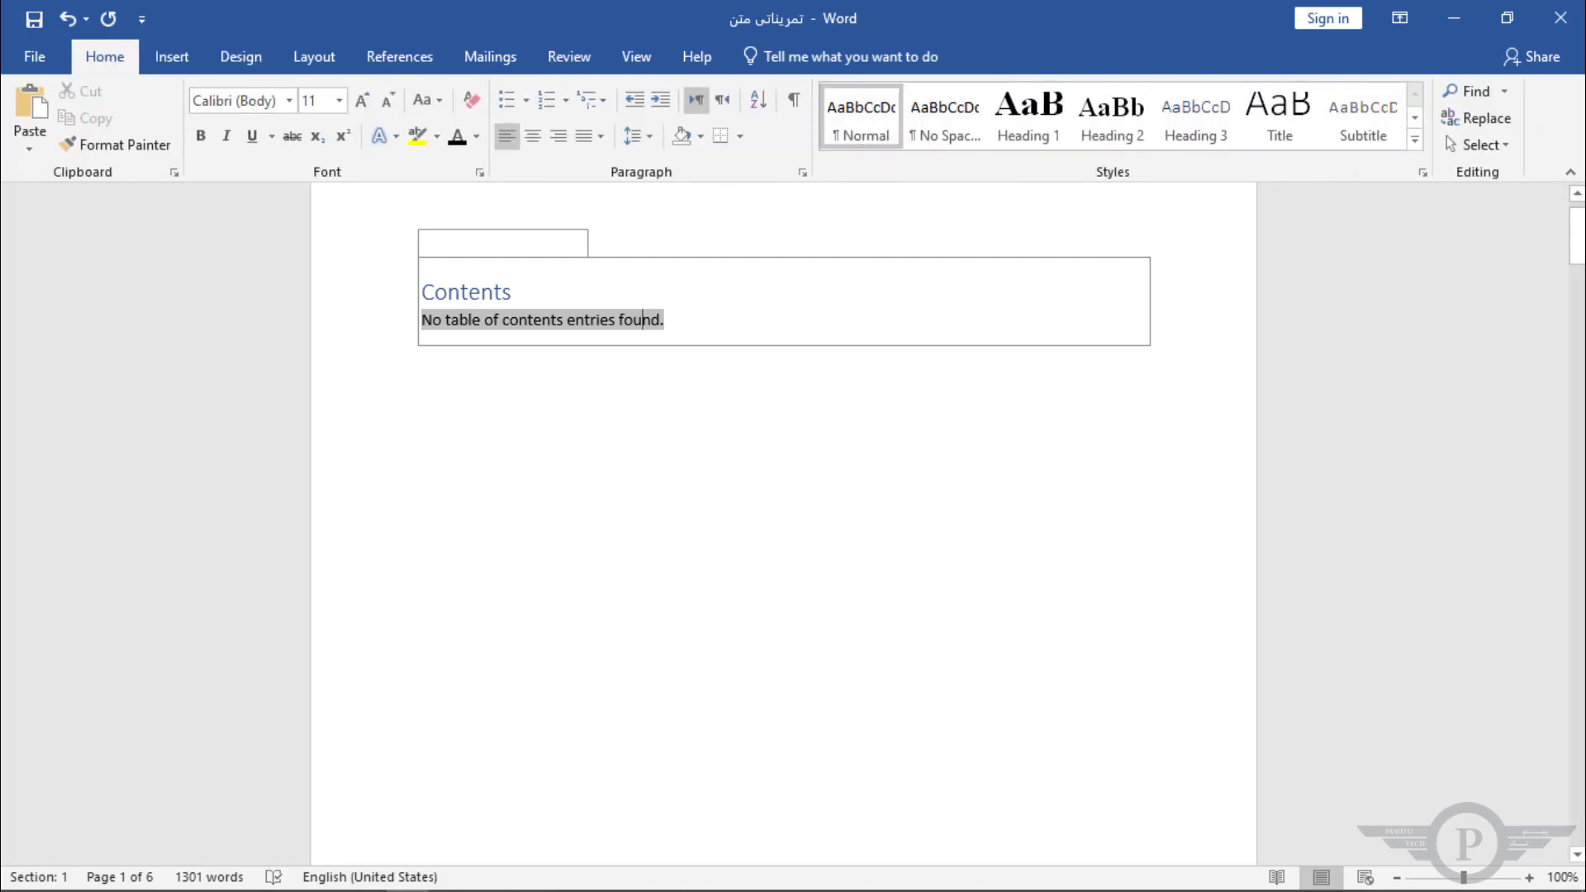
{"action": "left_click_drag", "start_coordinate": [1578, 261], "coordinate": [1581, 388]}
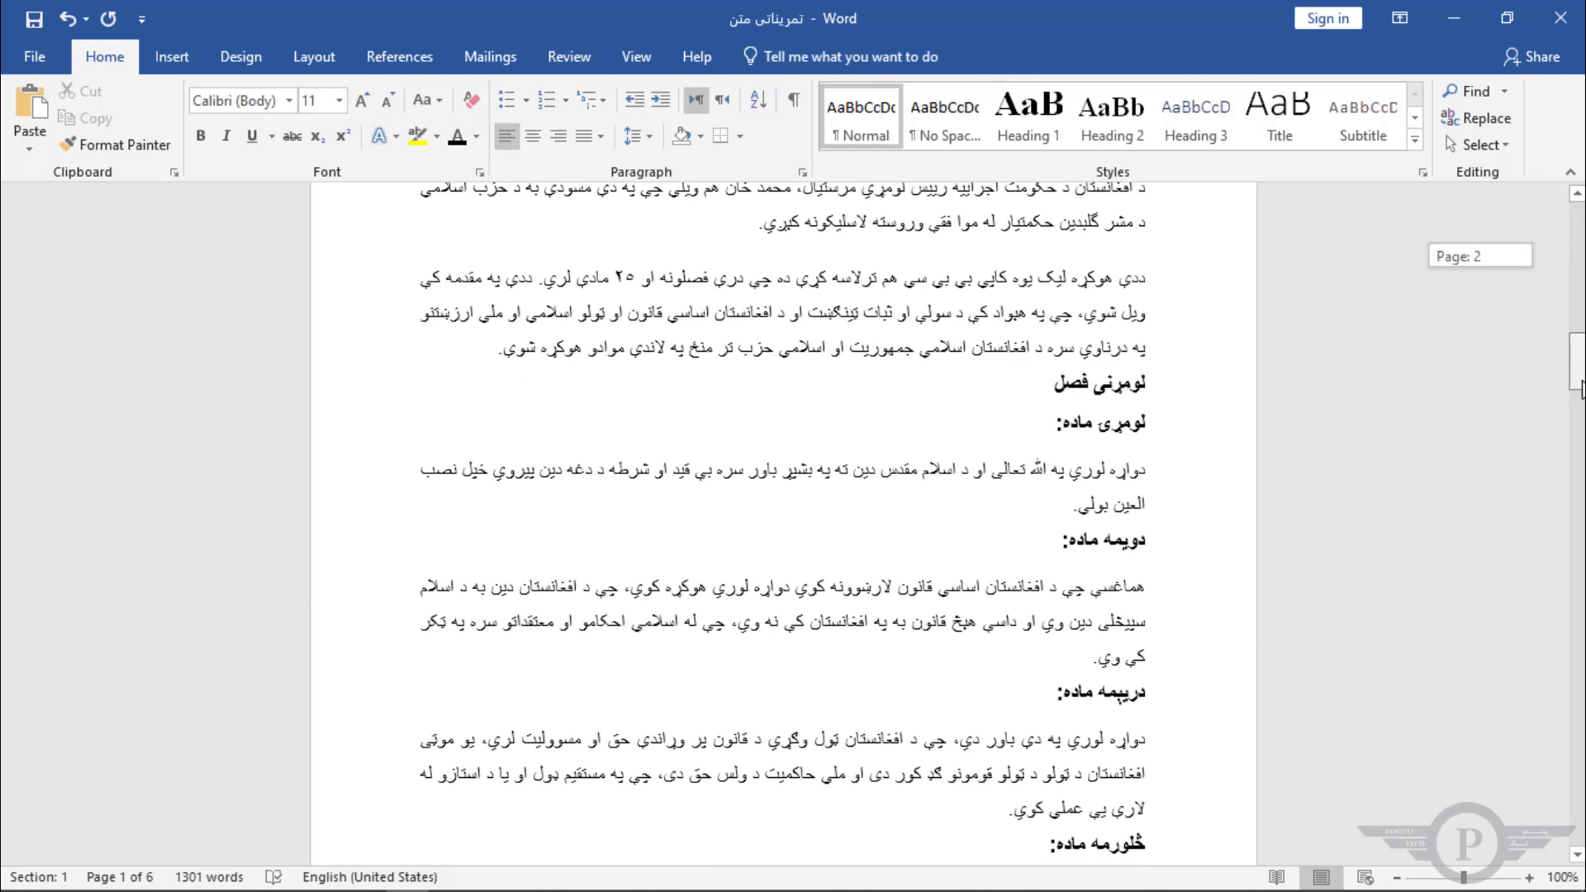
{"action": "left_click", "coordinate": [1117, 386]}
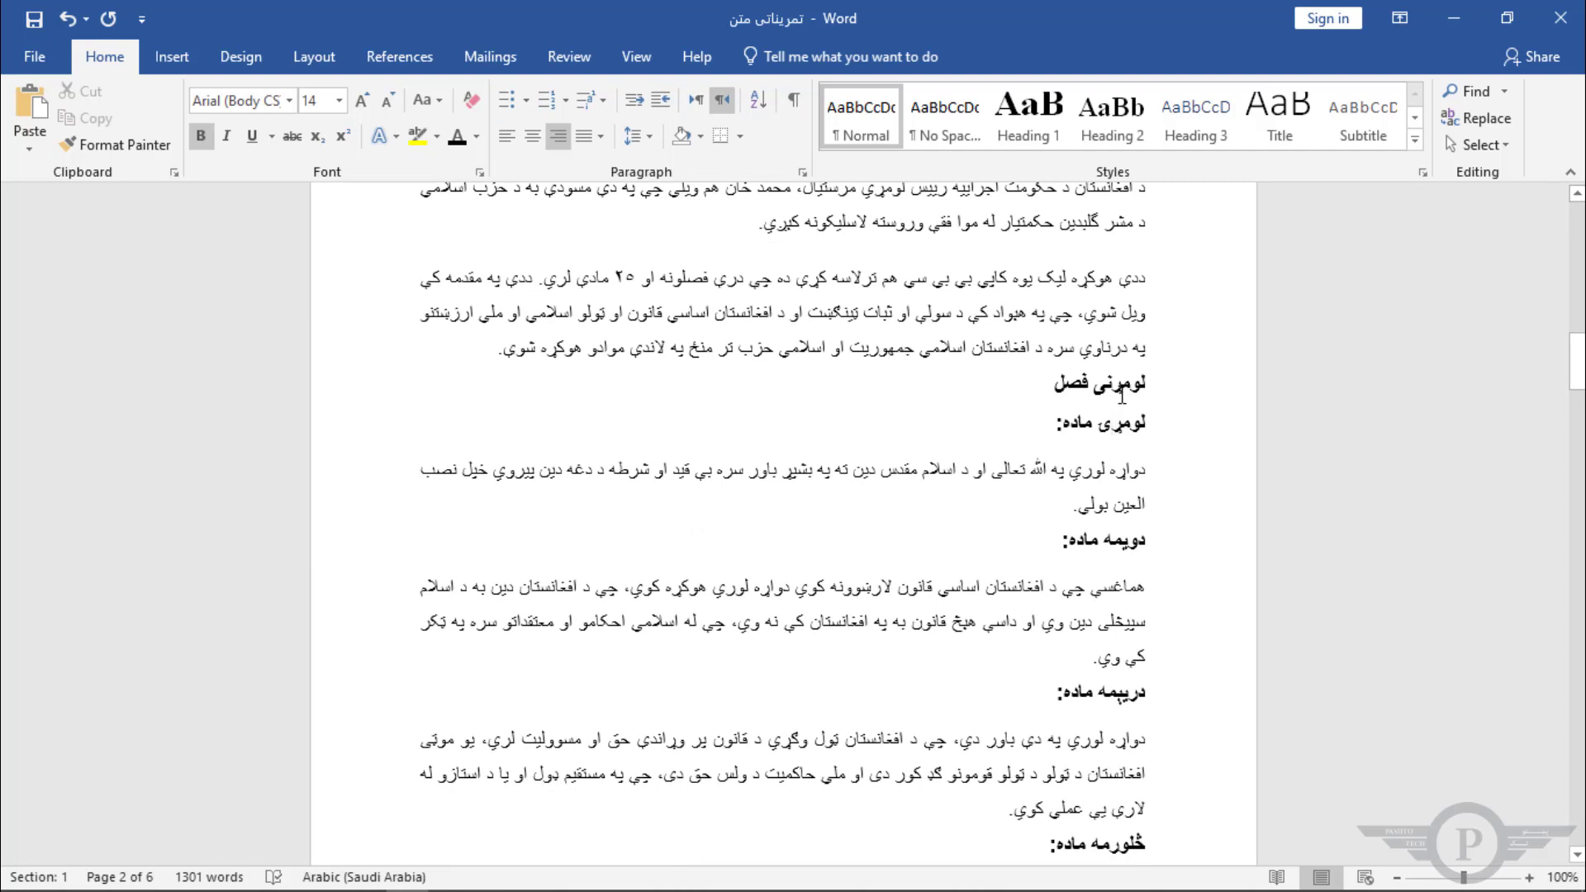
{"action": "left_click", "coordinate": [1121, 348]}
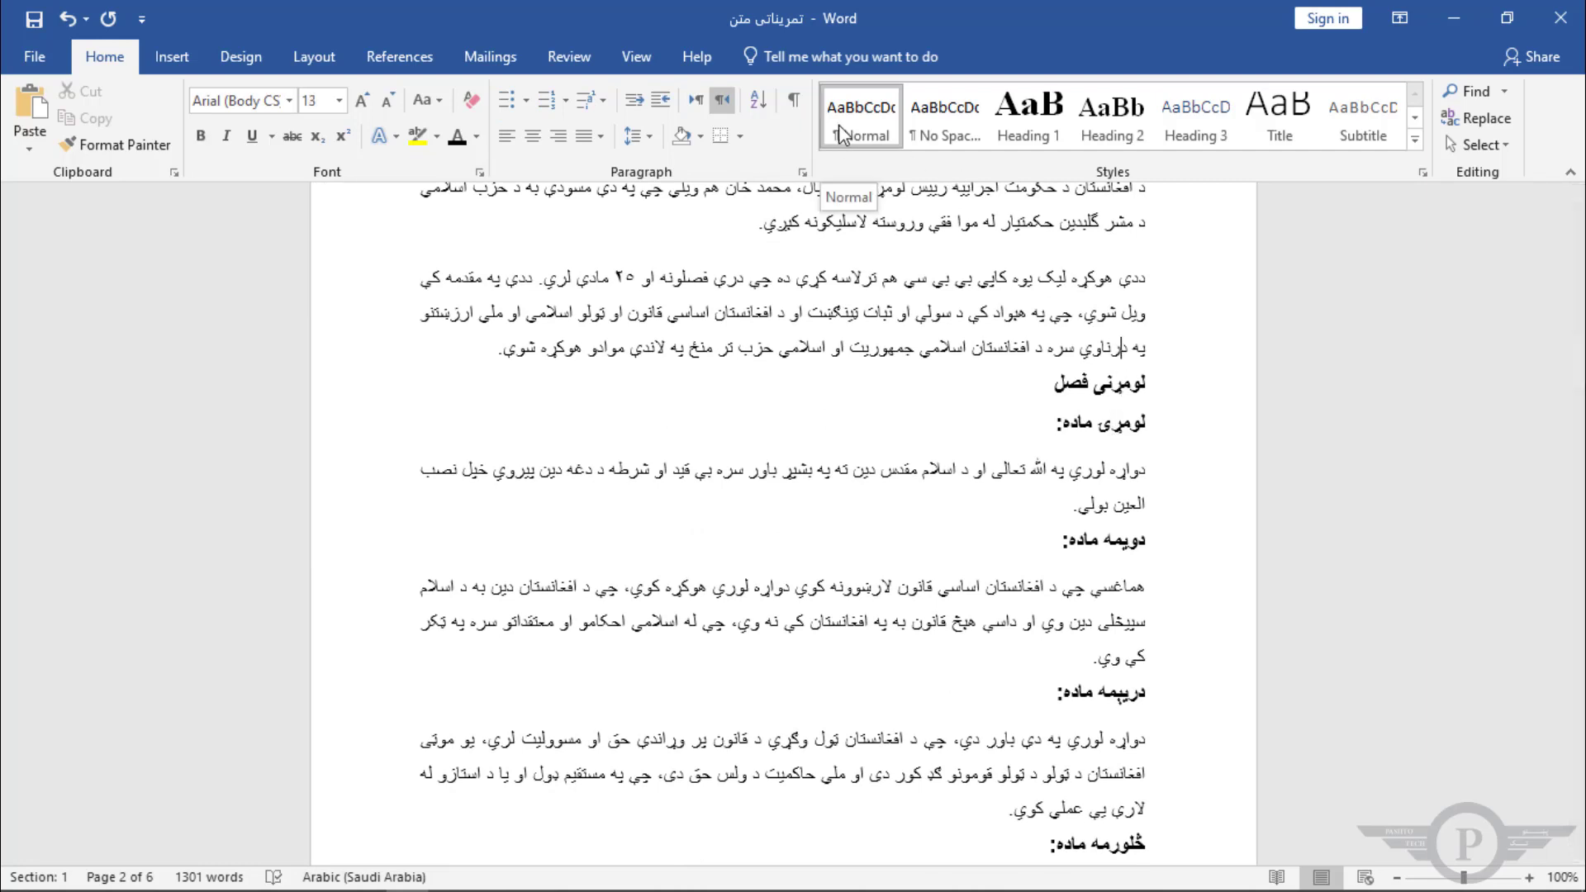
{"action": "left_click", "coordinate": [1122, 381]}
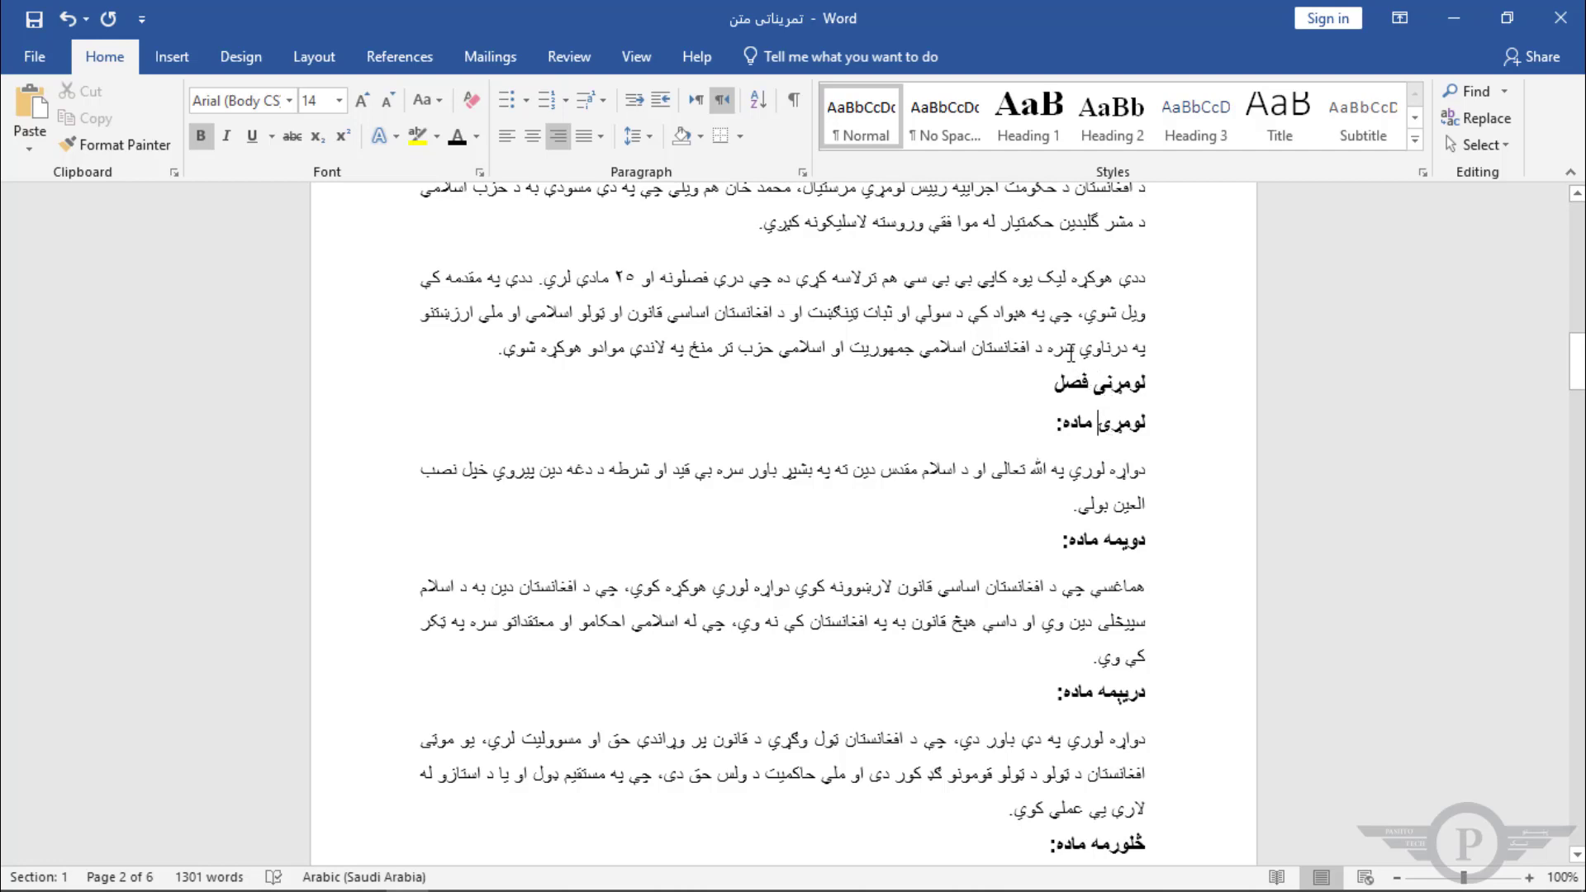
Apply the Heading 1 style to the document title and copy its formatting to the chapter heading "لومړنی فصل"
{"action": "scroll", "coordinate": [1071, 353], "scroll_direction": "up", "scroll_amount": 3}
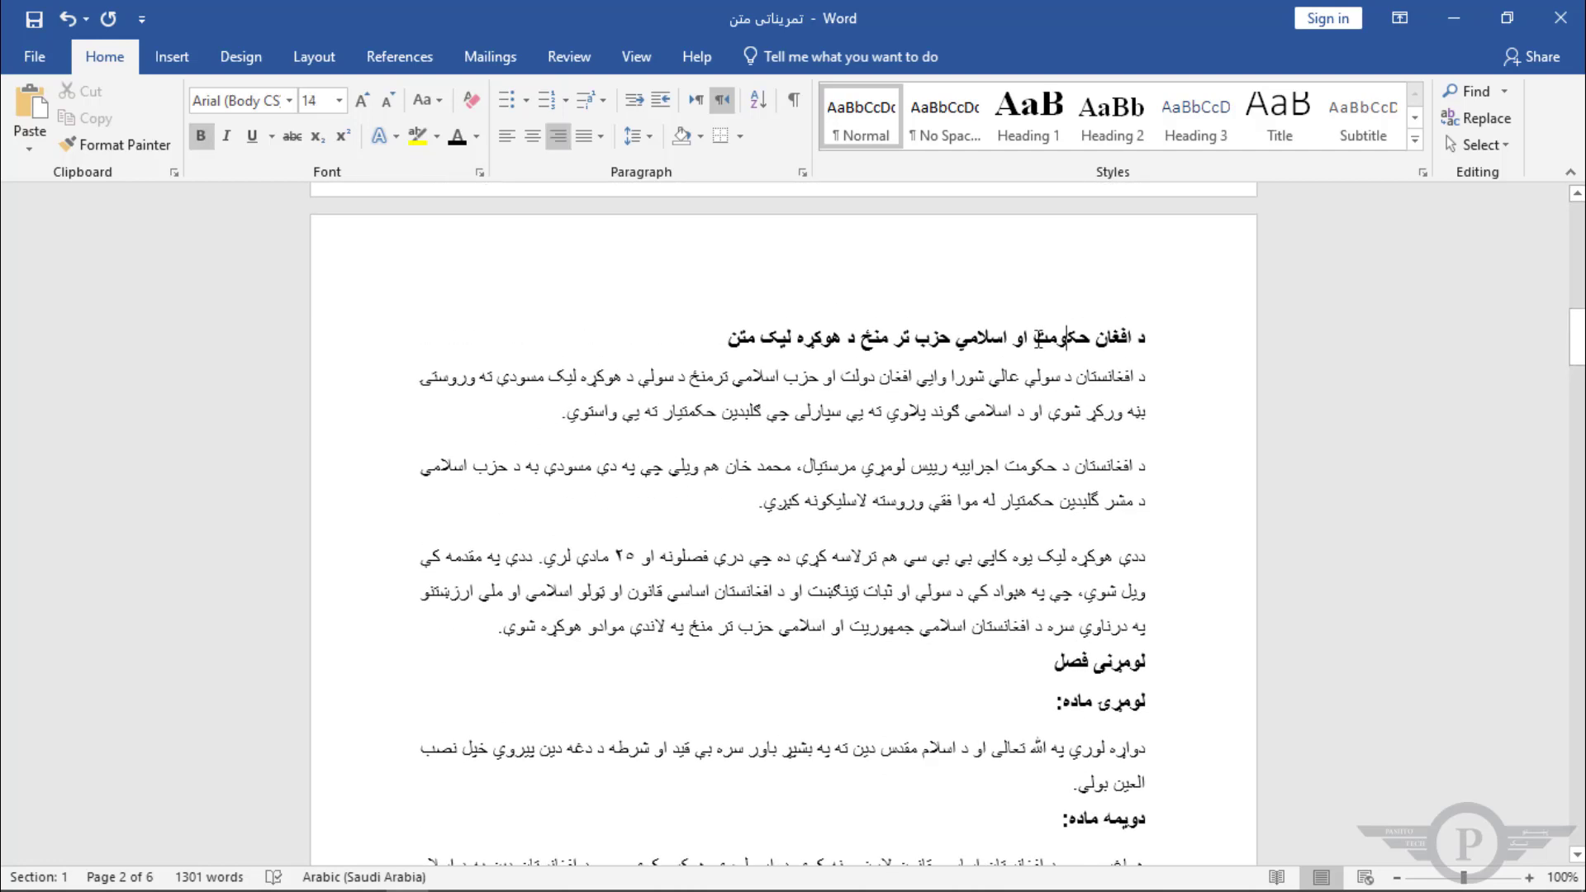
{"action": "left_click_drag", "start_coordinate": [729, 337], "coordinate": [1146, 339]}
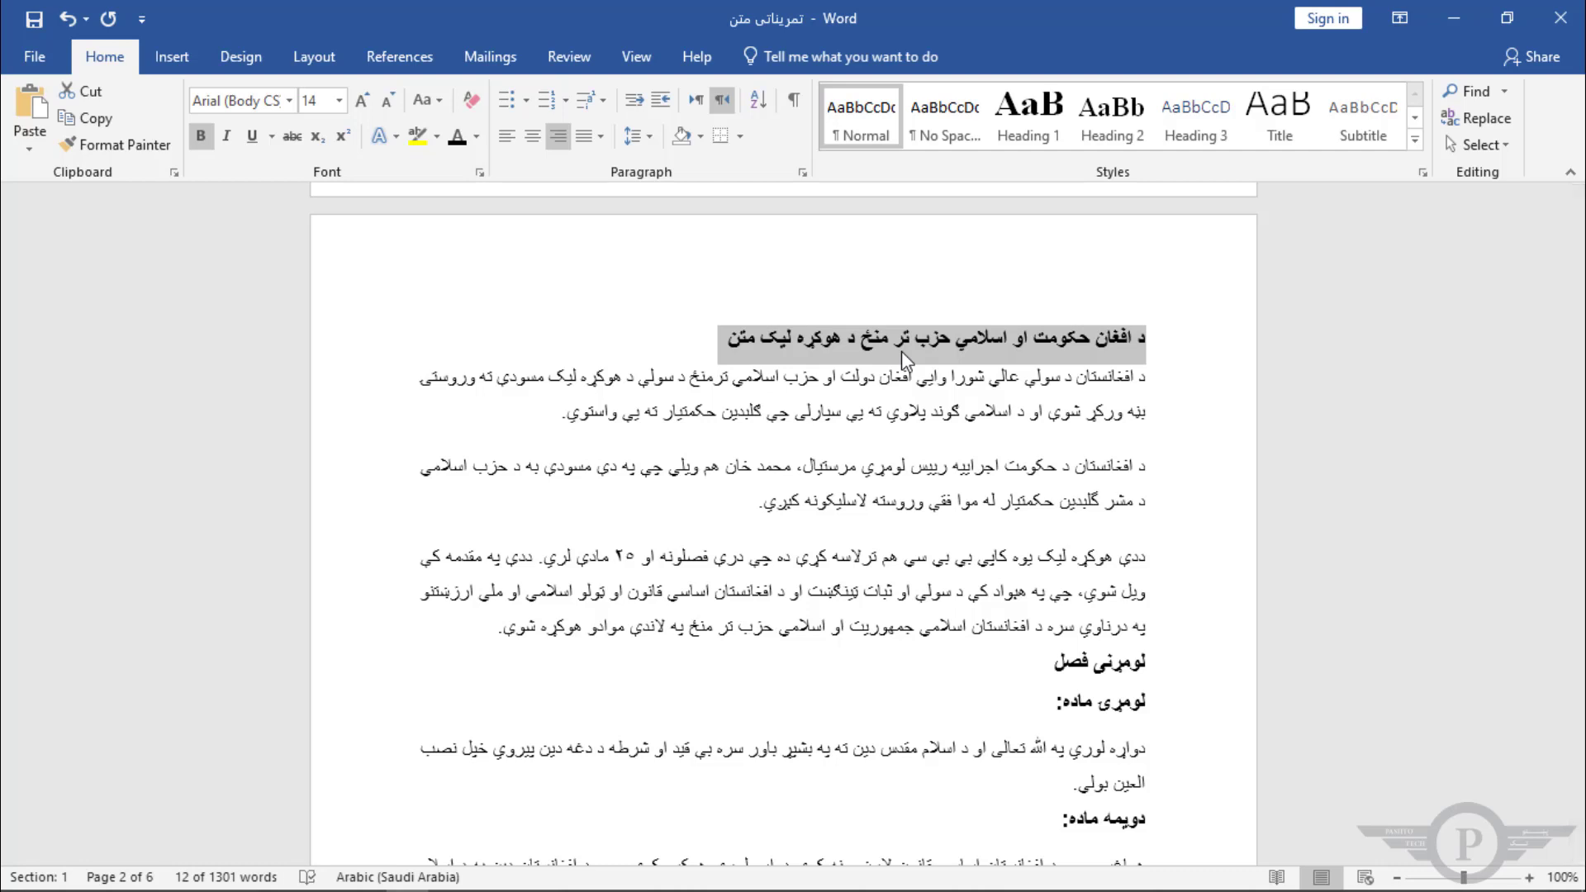
{"action": "left_click", "coordinate": [1017, 141]}
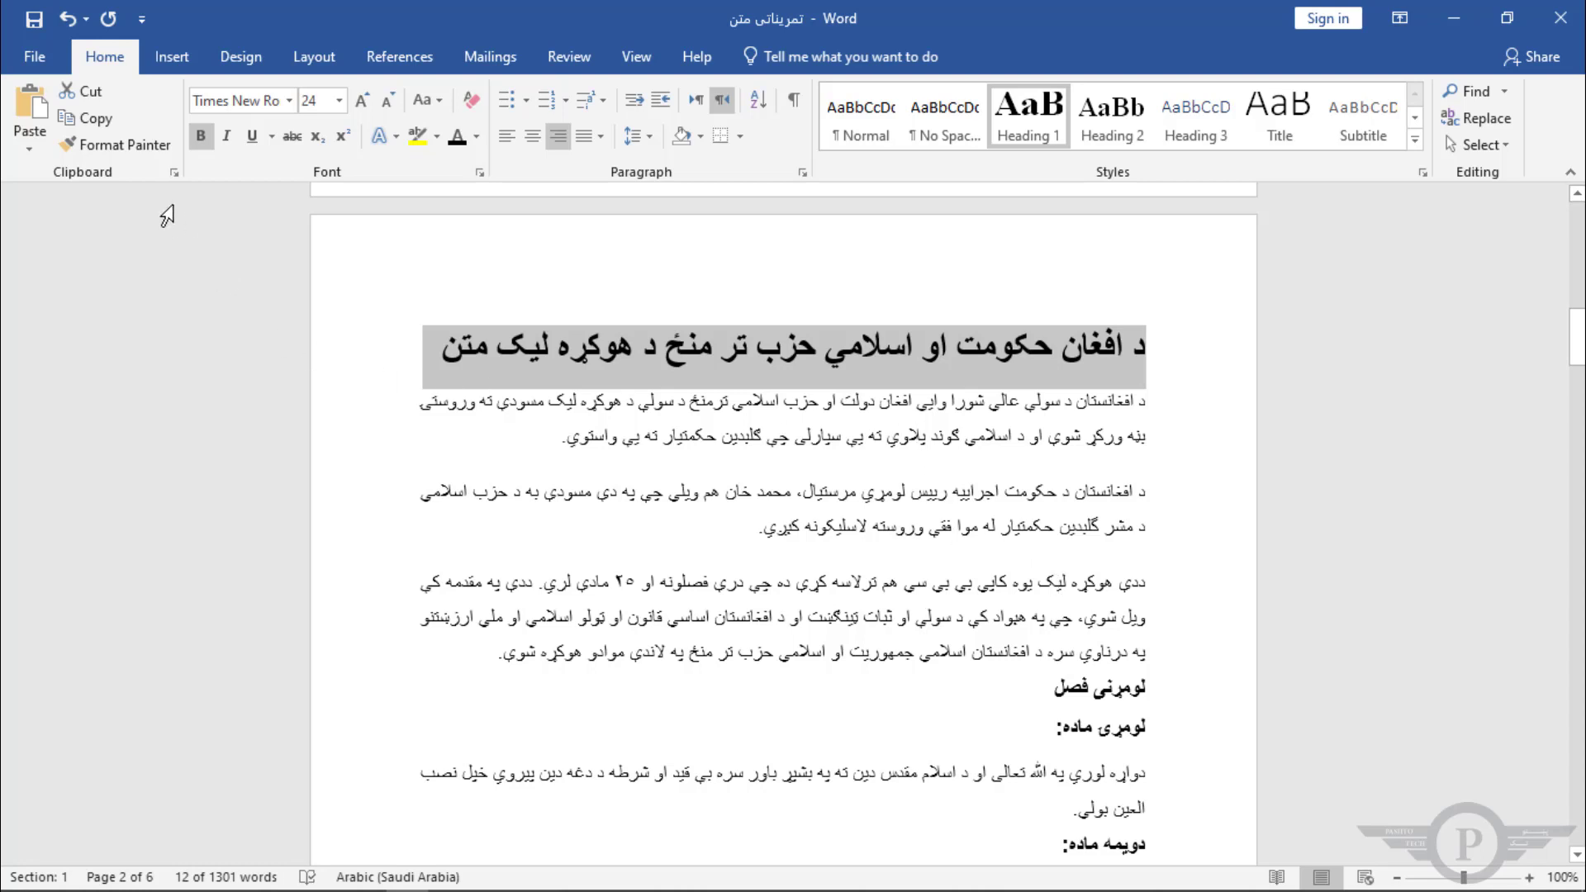
{"action": "left_click", "coordinate": [126, 146]}
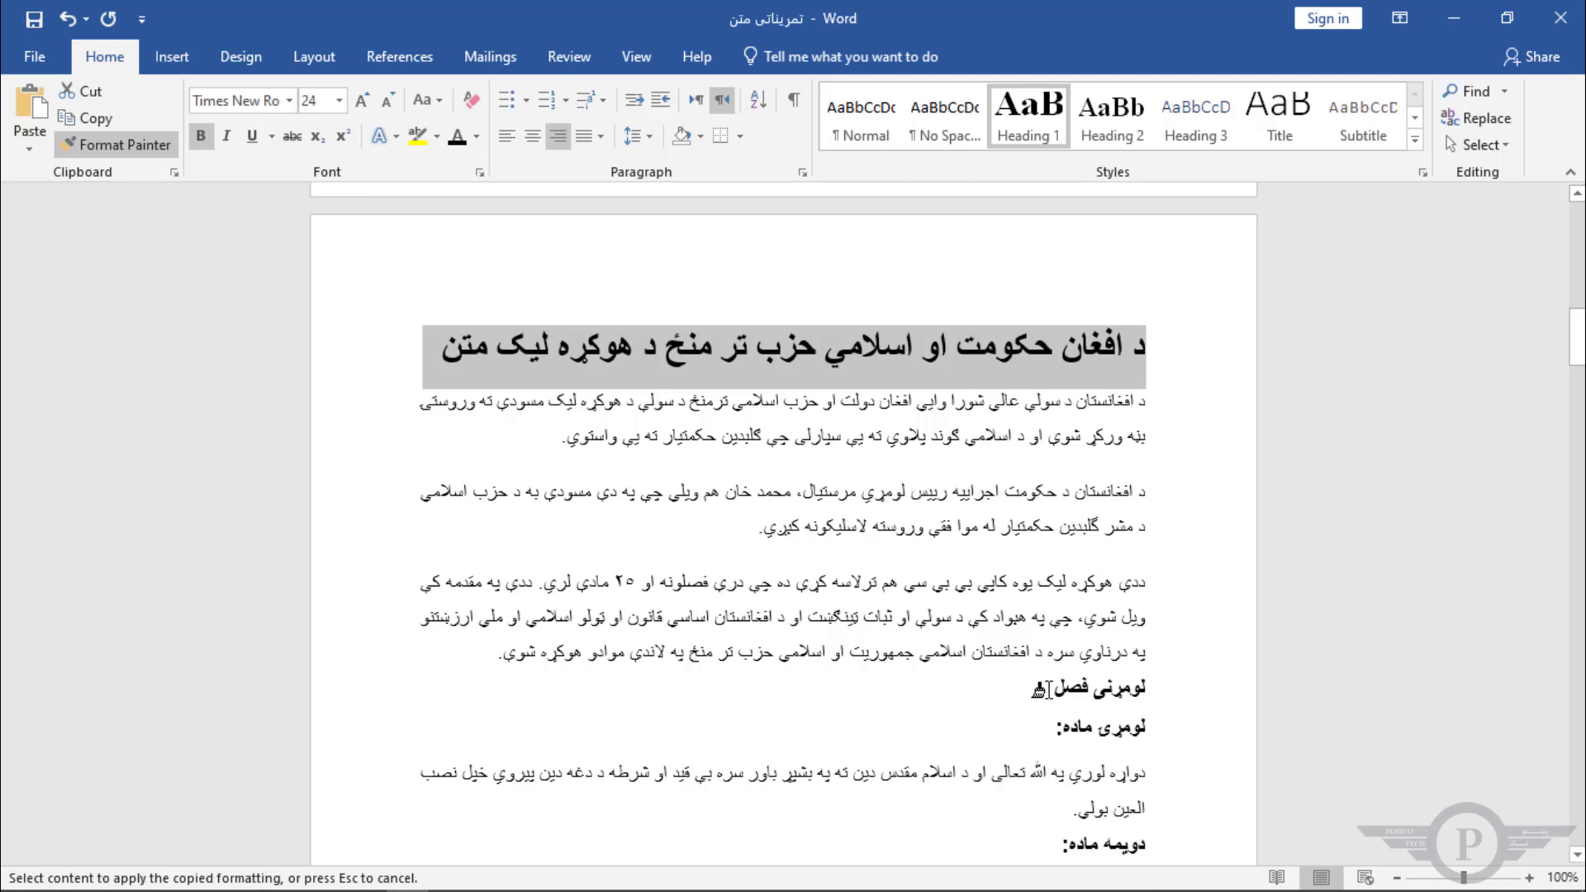
{"action": "left_click_drag", "start_coordinate": [1052, 691], "coordinate": [1124, 696]}
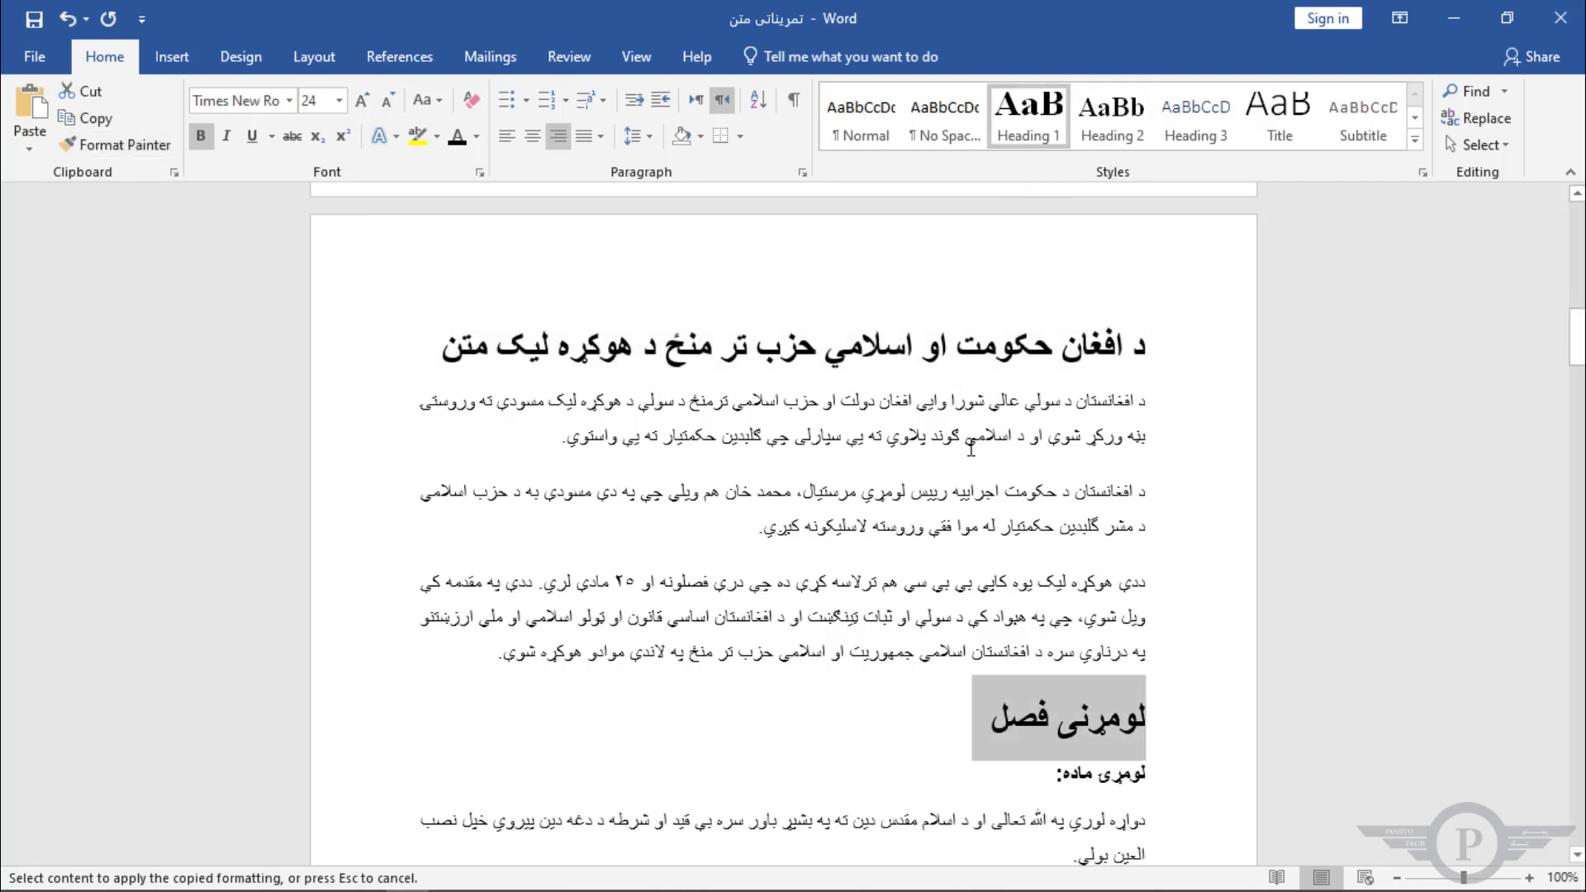
{"action": "scroll", "coordinate": [940, 545], "scroll_direction": "down", "scroll_amount": 3}
{"action": "scroll", "coordinate": [939, 545], "scroll_direction": "down", "scroll_amount": 9}
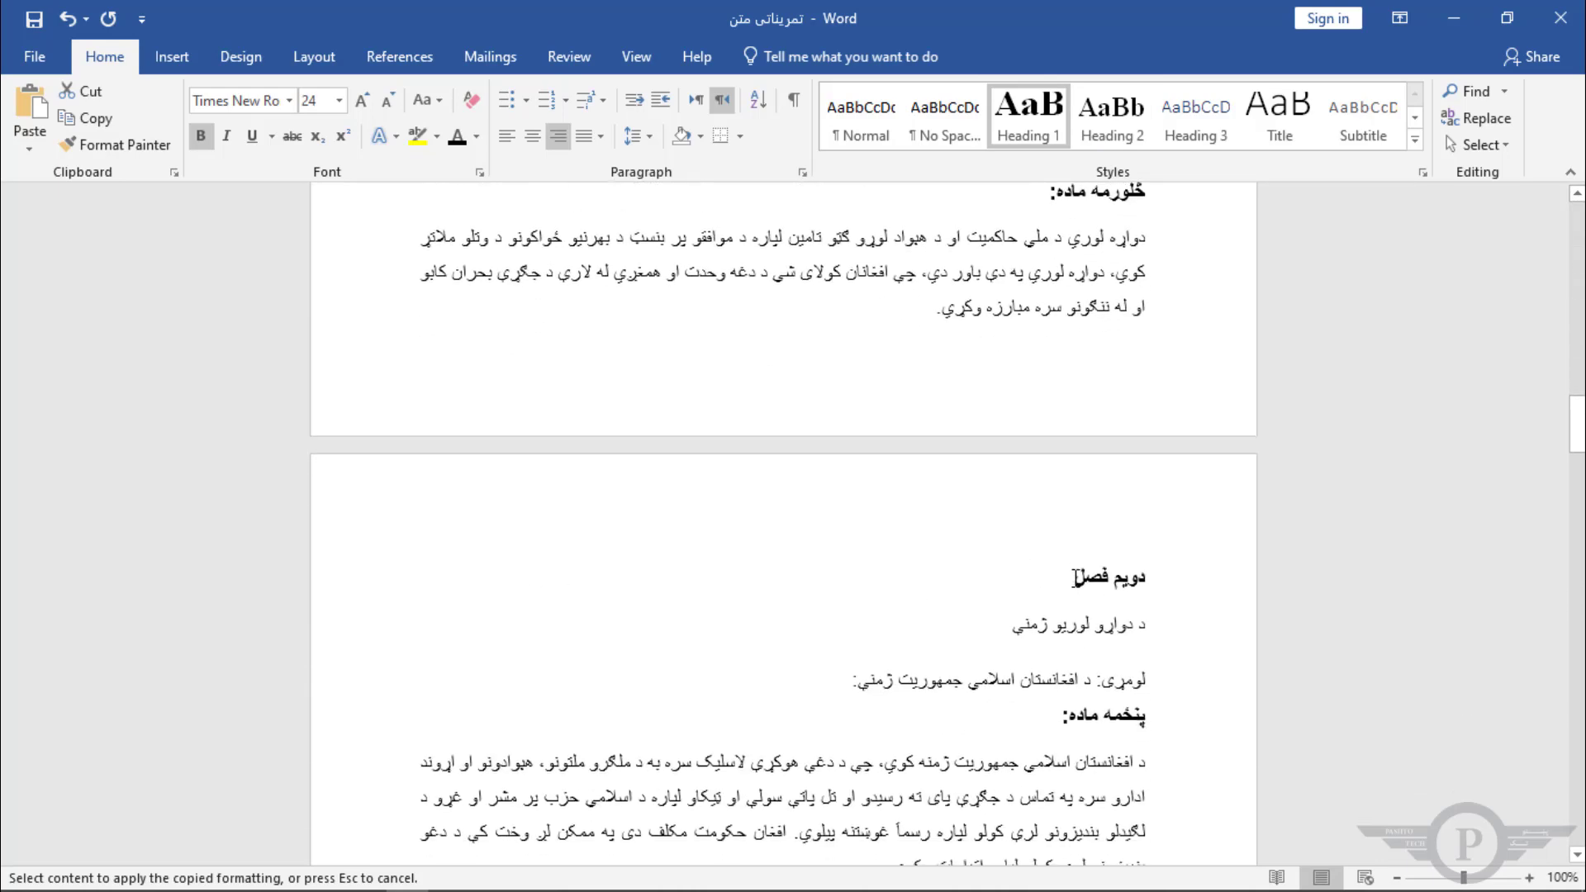
{"action": "left_click_drag", "start_coordinate": [1066, 577], "coordinate": [1151, 578]}
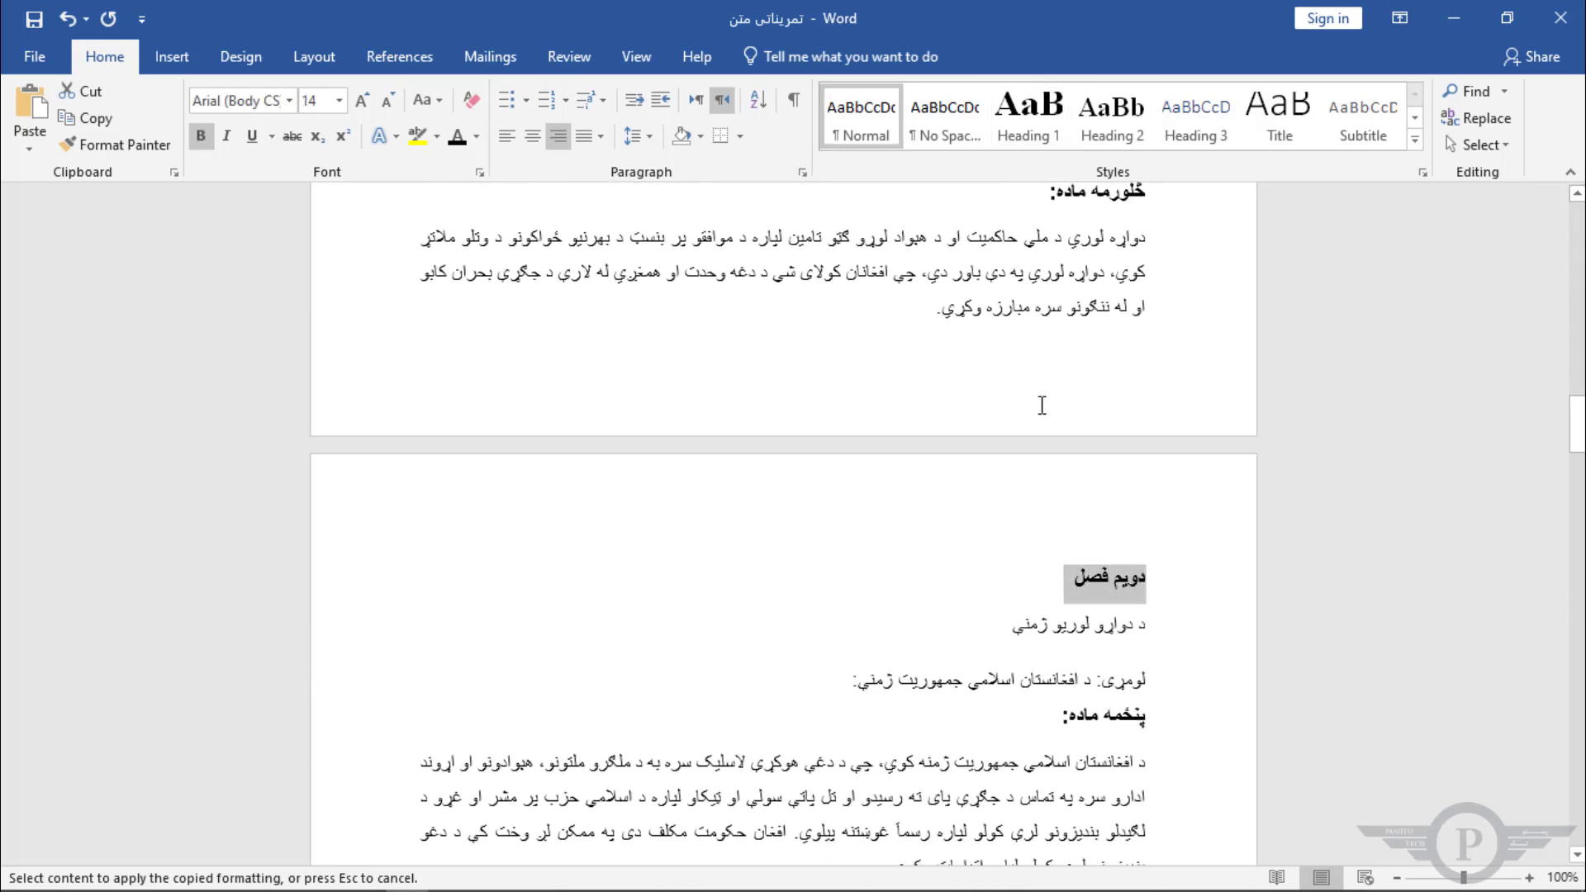
Copy the Heading 1 formatting from the first chapter heading to the chapter heading "دویم فصل" with Format Painter
{"action": "scroll", "coordinate": [1041, 407], "scroll_direction": "up", "scroll_amount": 10}
{"action": "left_click", "coordinate": [1064, 479]}
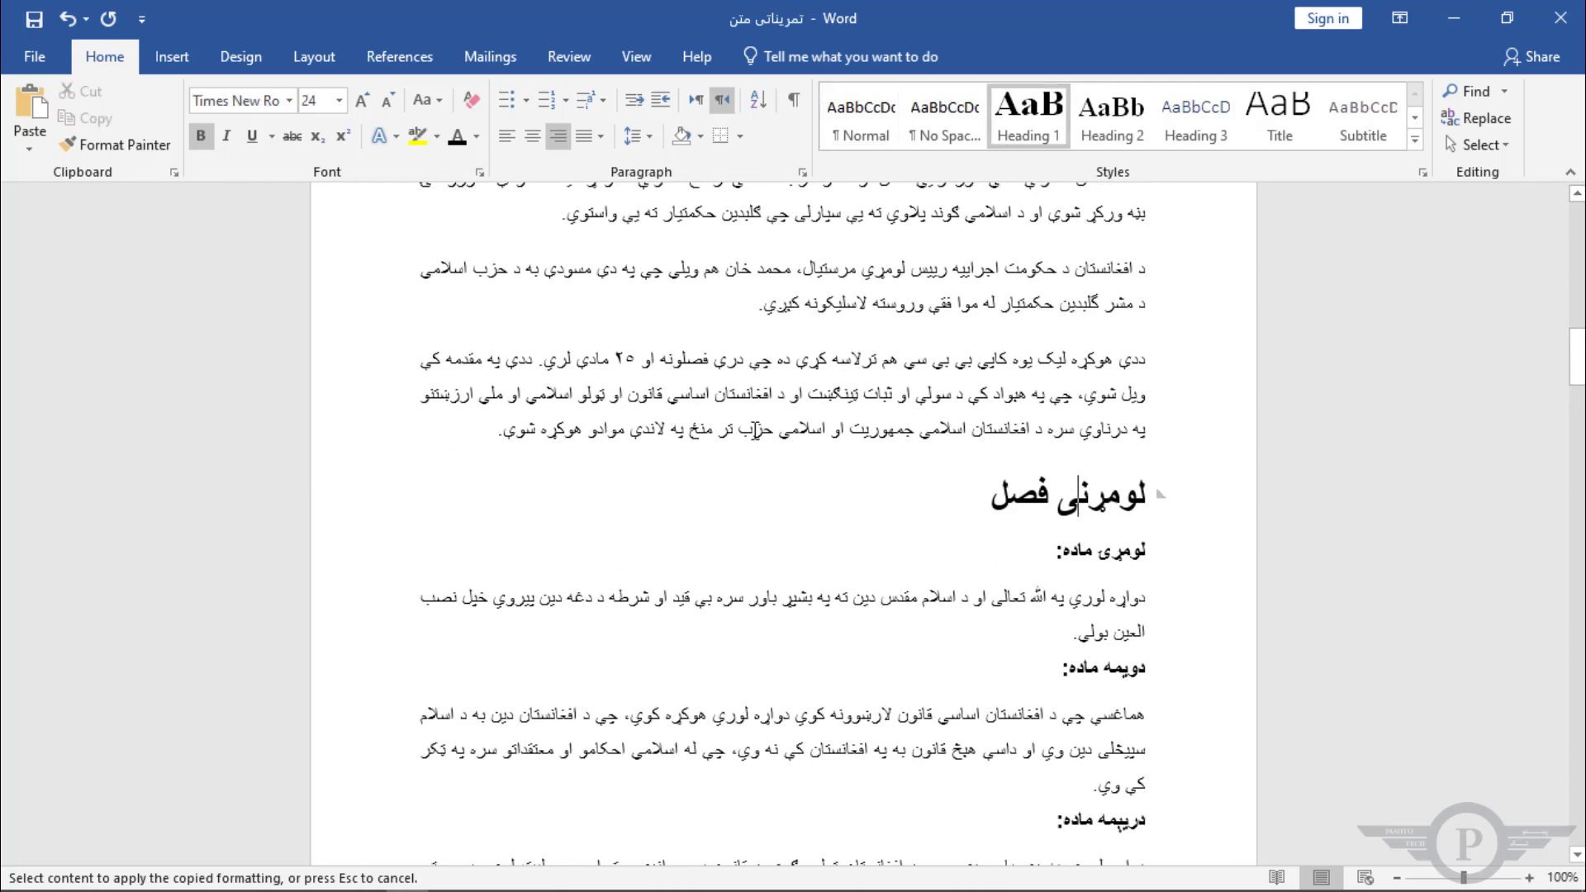
{"action": "left_click", "coordinate": [120, 145]}
{"action": "scroll", "coordinate": [950, 592], "scroll_direction": "down", "scroll_amount": 10}
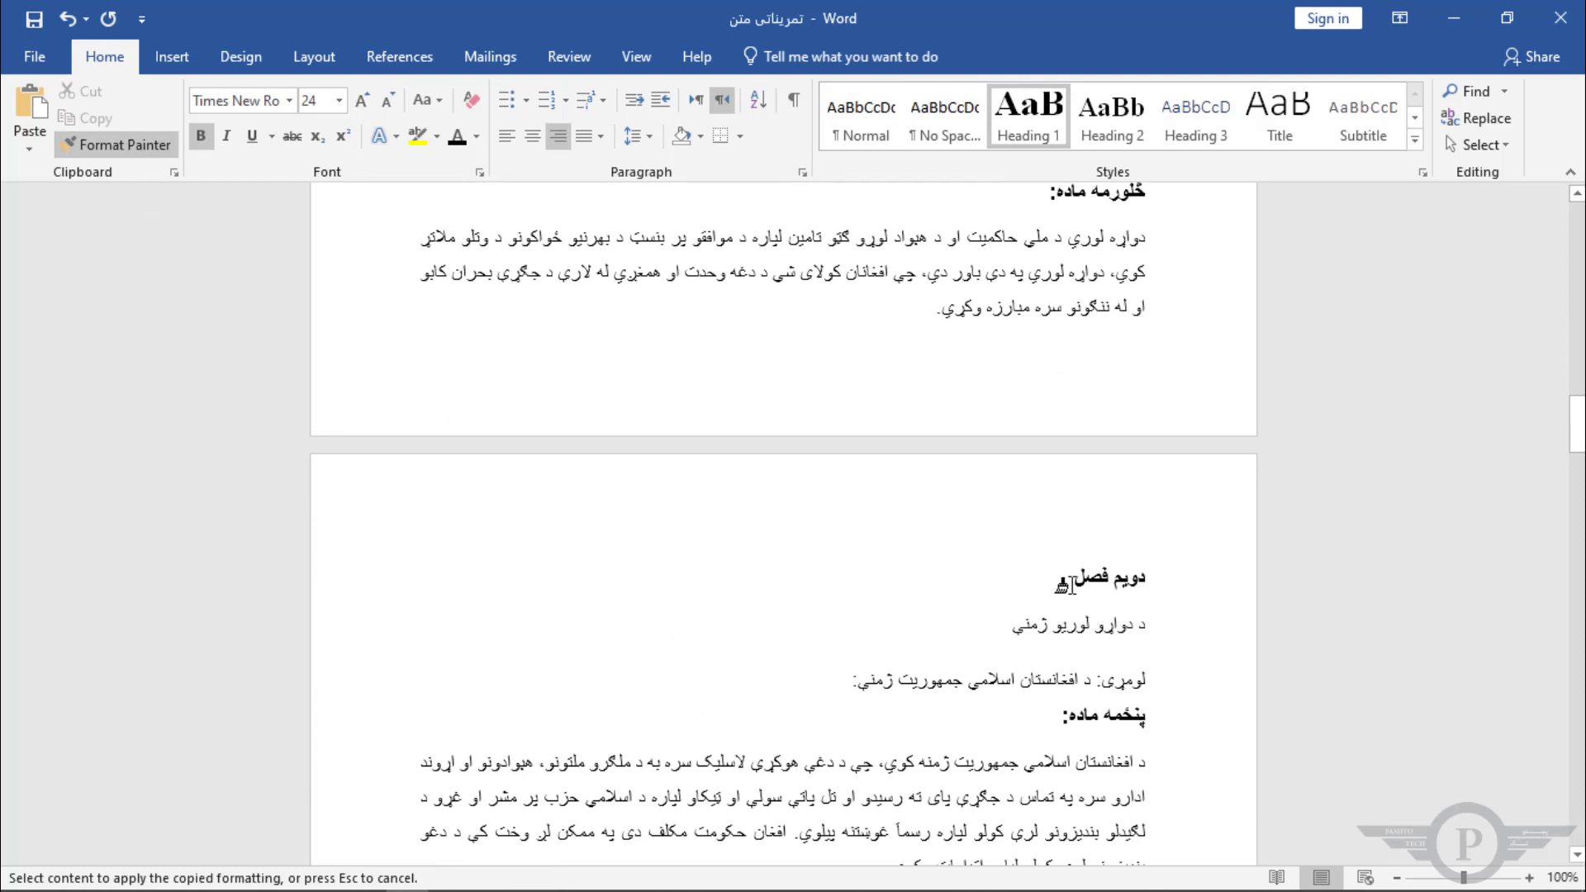
{"action": "left_click_drag", "start_coordinate": [1074, 573], "coordinate": [1152, 578]}
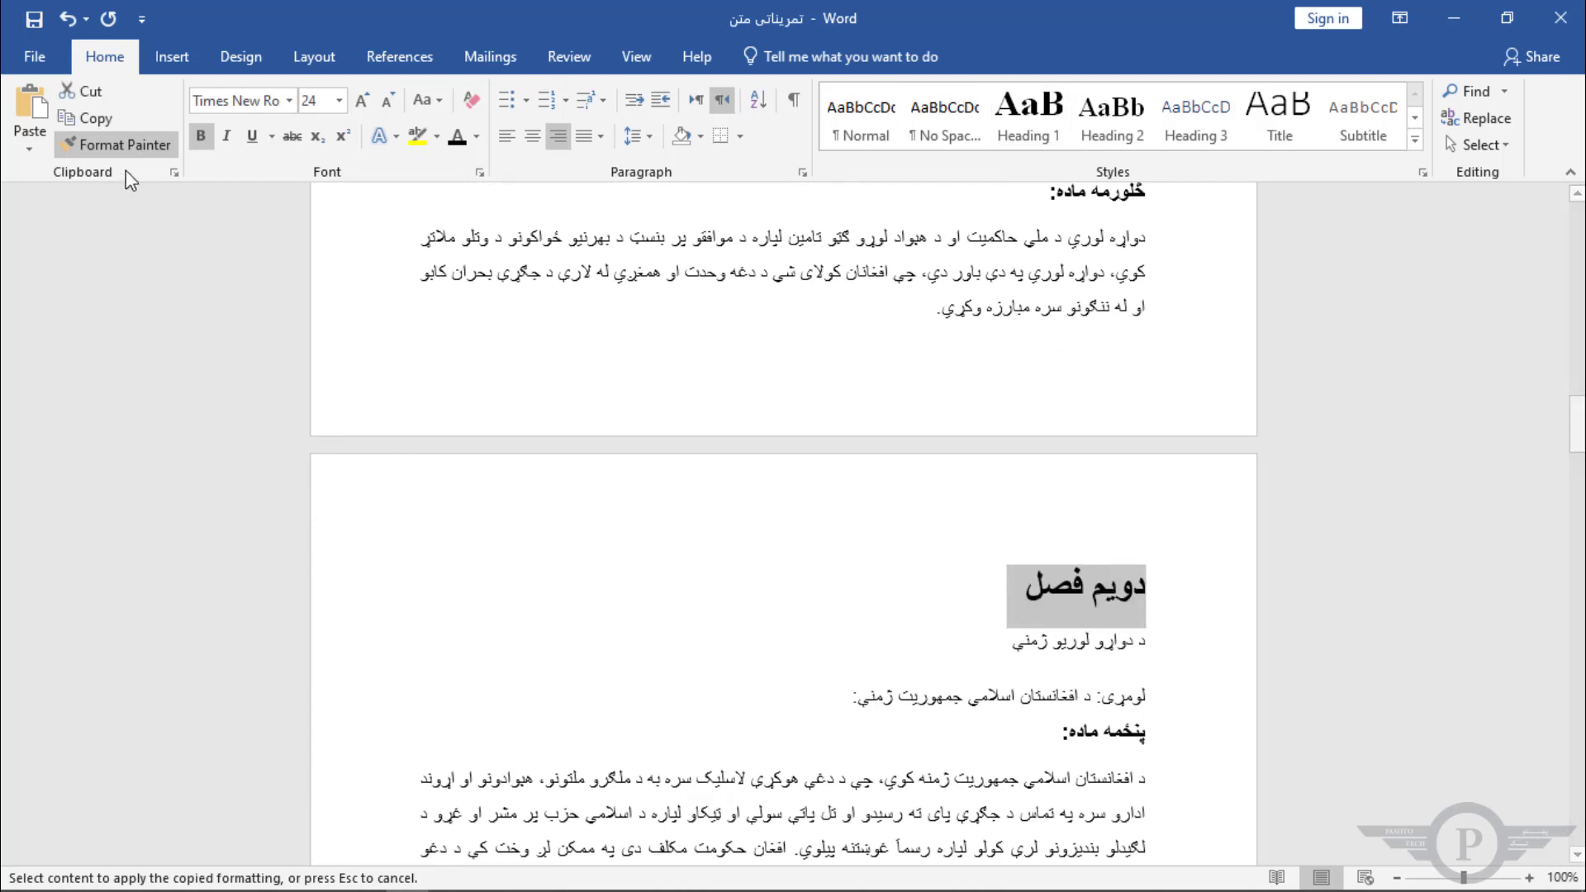
{"action": "left_click", "coordinate": [116, 145]}
Collapse the content under the document title and under the first chapter heading
{"action": "scroll", "coordinate": [968, 453], "scroll_direction": "up", "scroll_amount": 15}
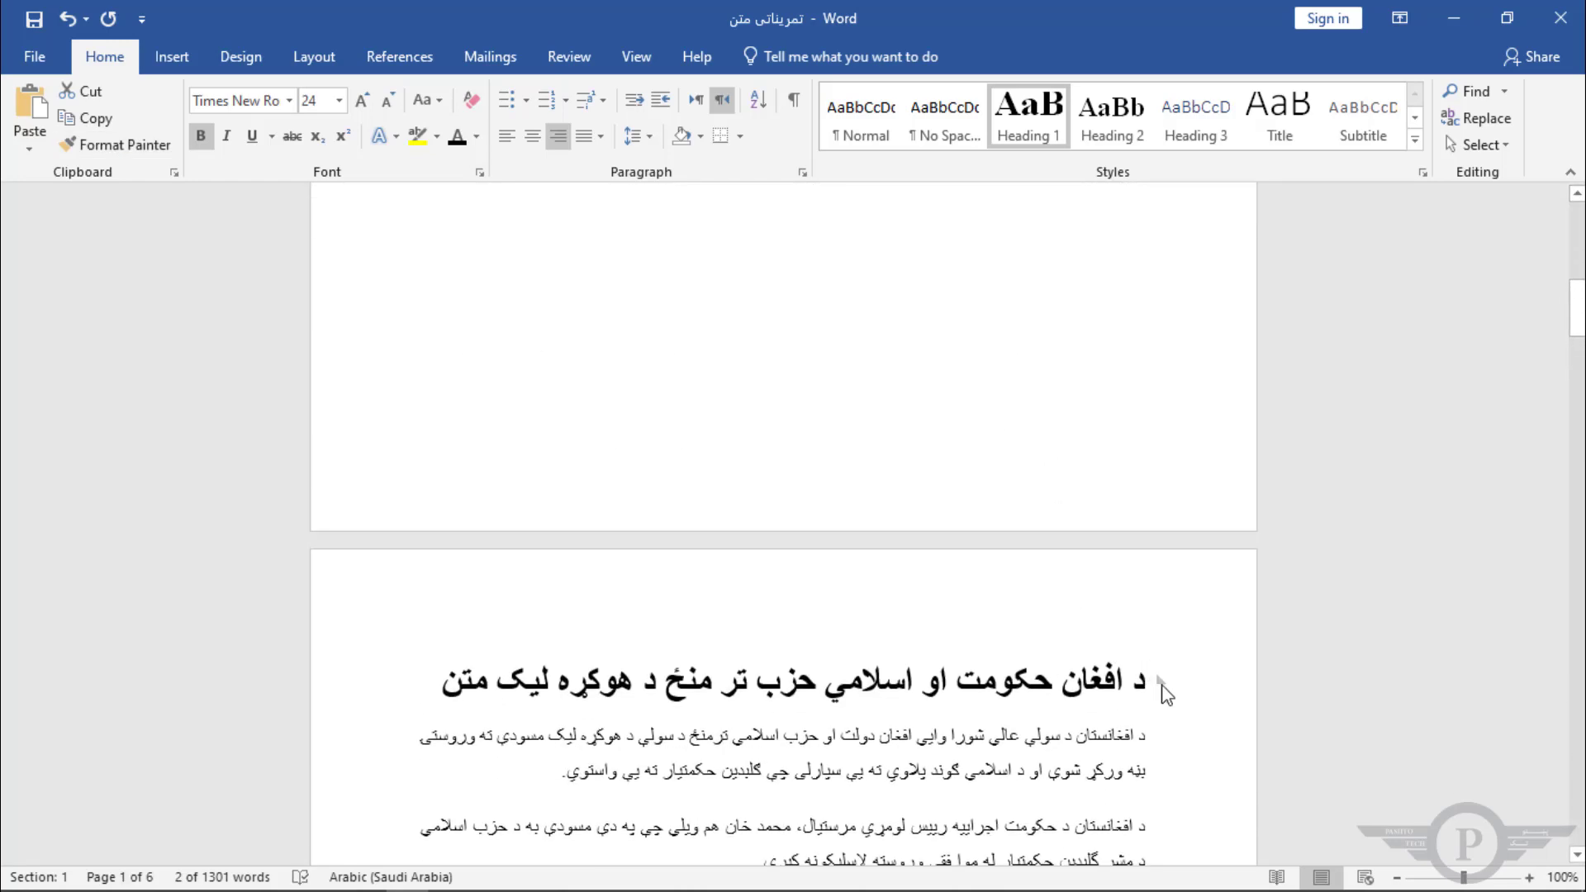
{"action": "scroll", "coordinate": [1165, 690], "scroll_direction": "down", "scroll_amount": 2}
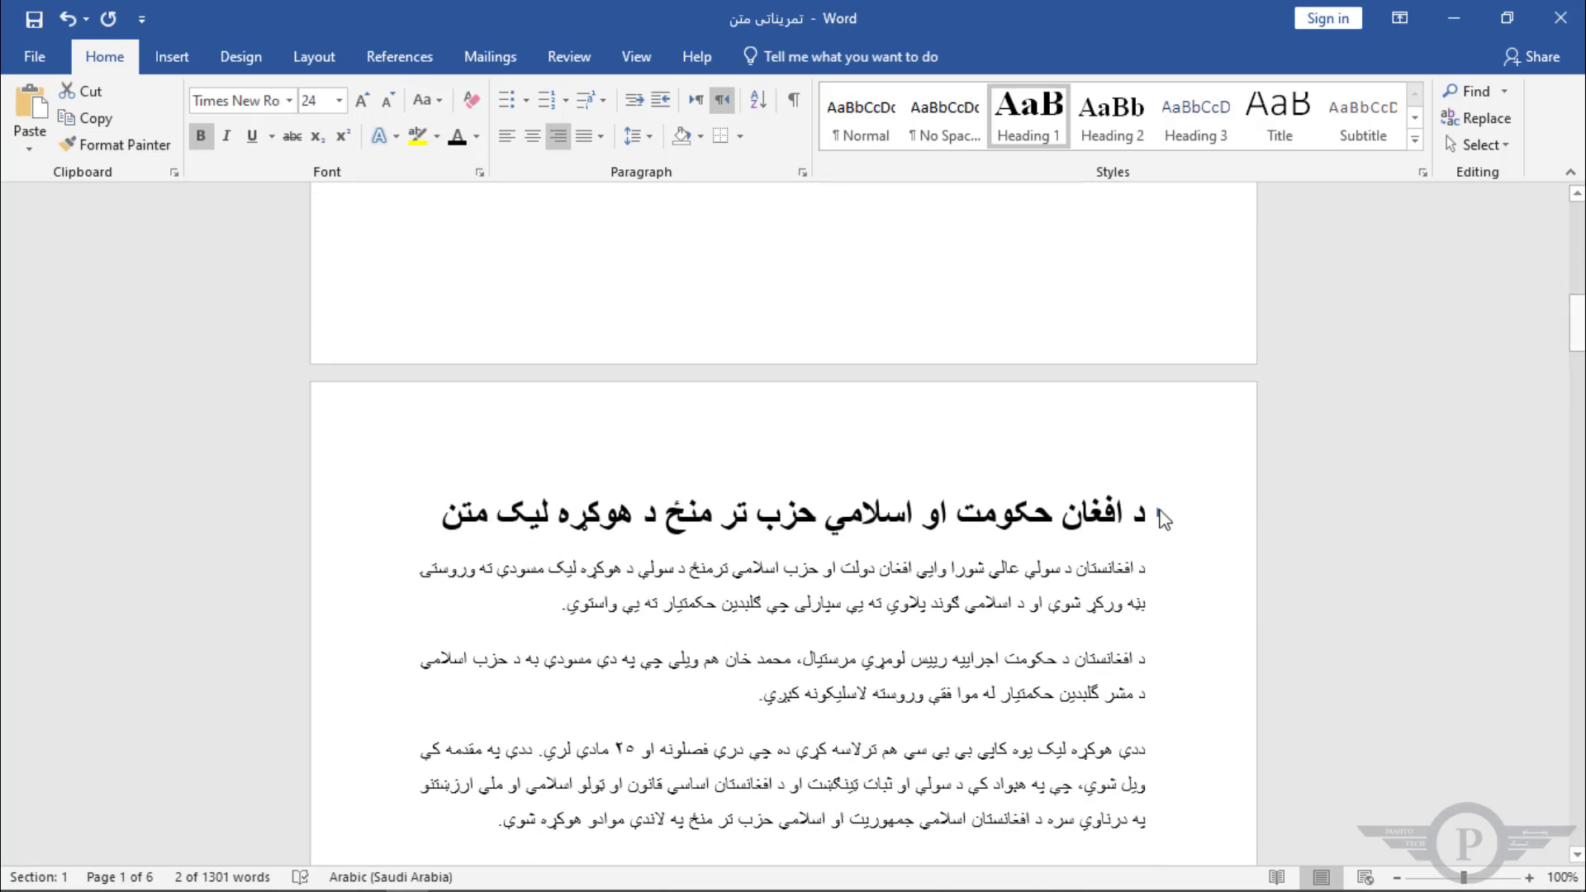
{"action": "mouse_move", "coordinate": [1162, 512]}
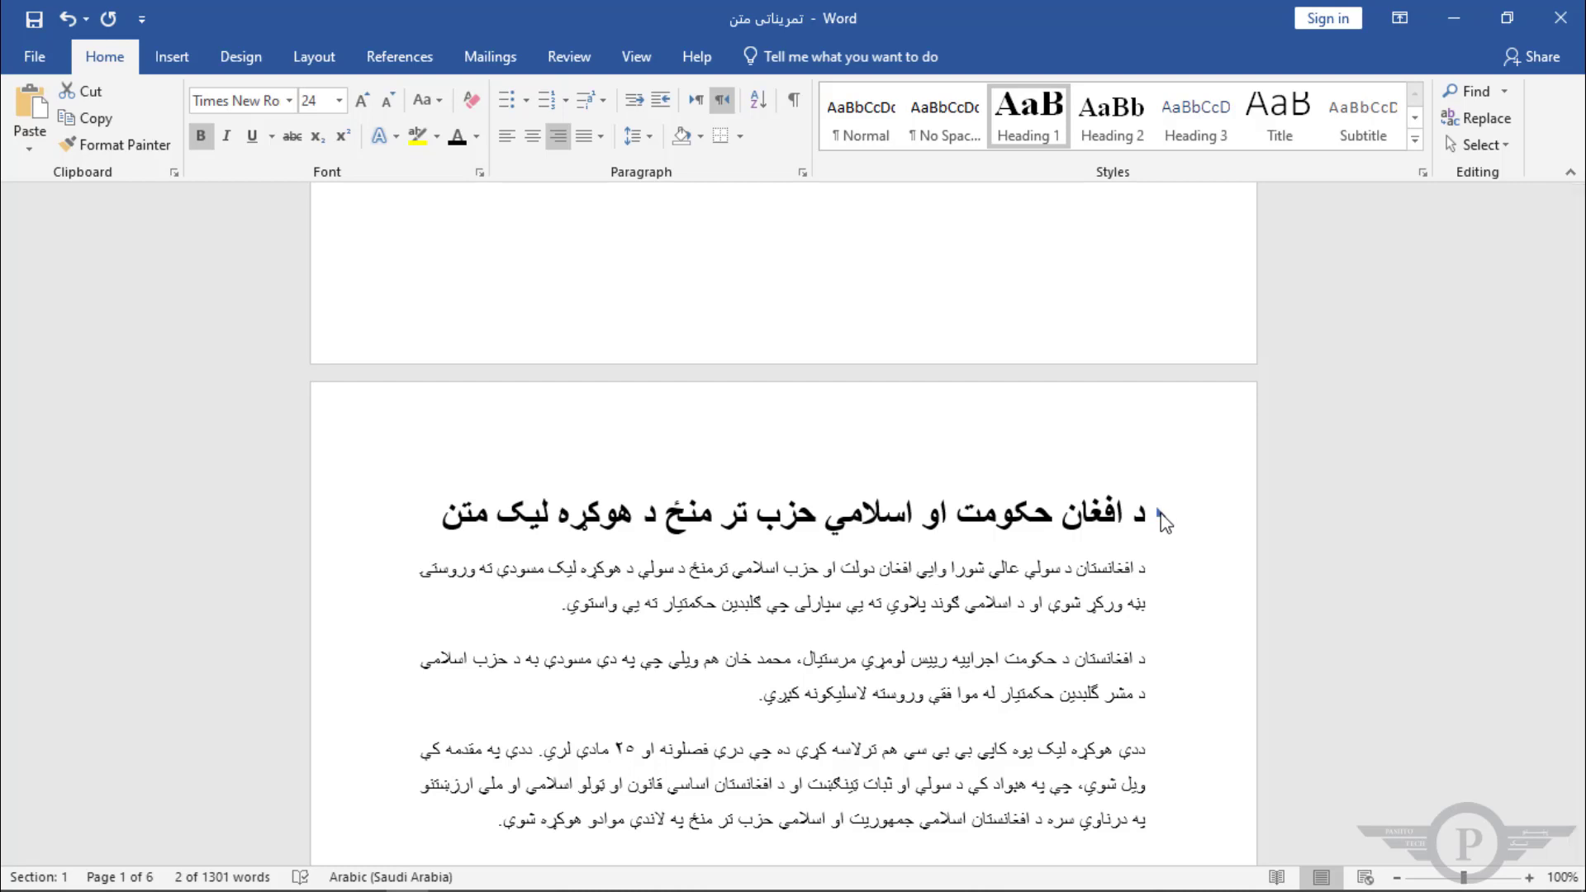
{"action": "left_click", "coordinate": [1160, 513]}
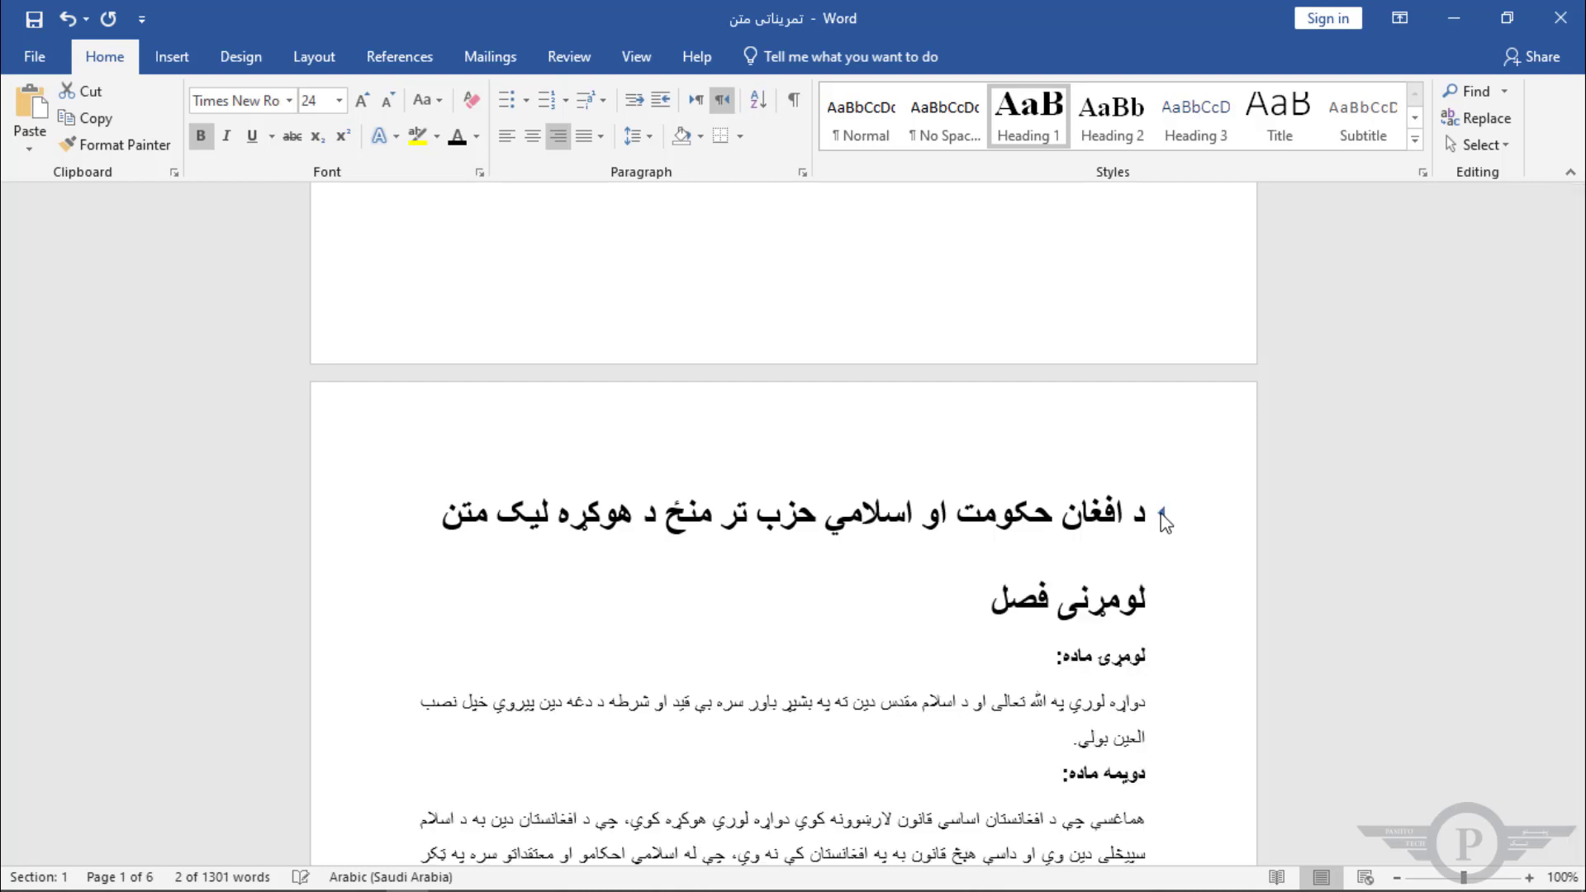
{"action": "left_click", "coordinate": [1162, 602]}
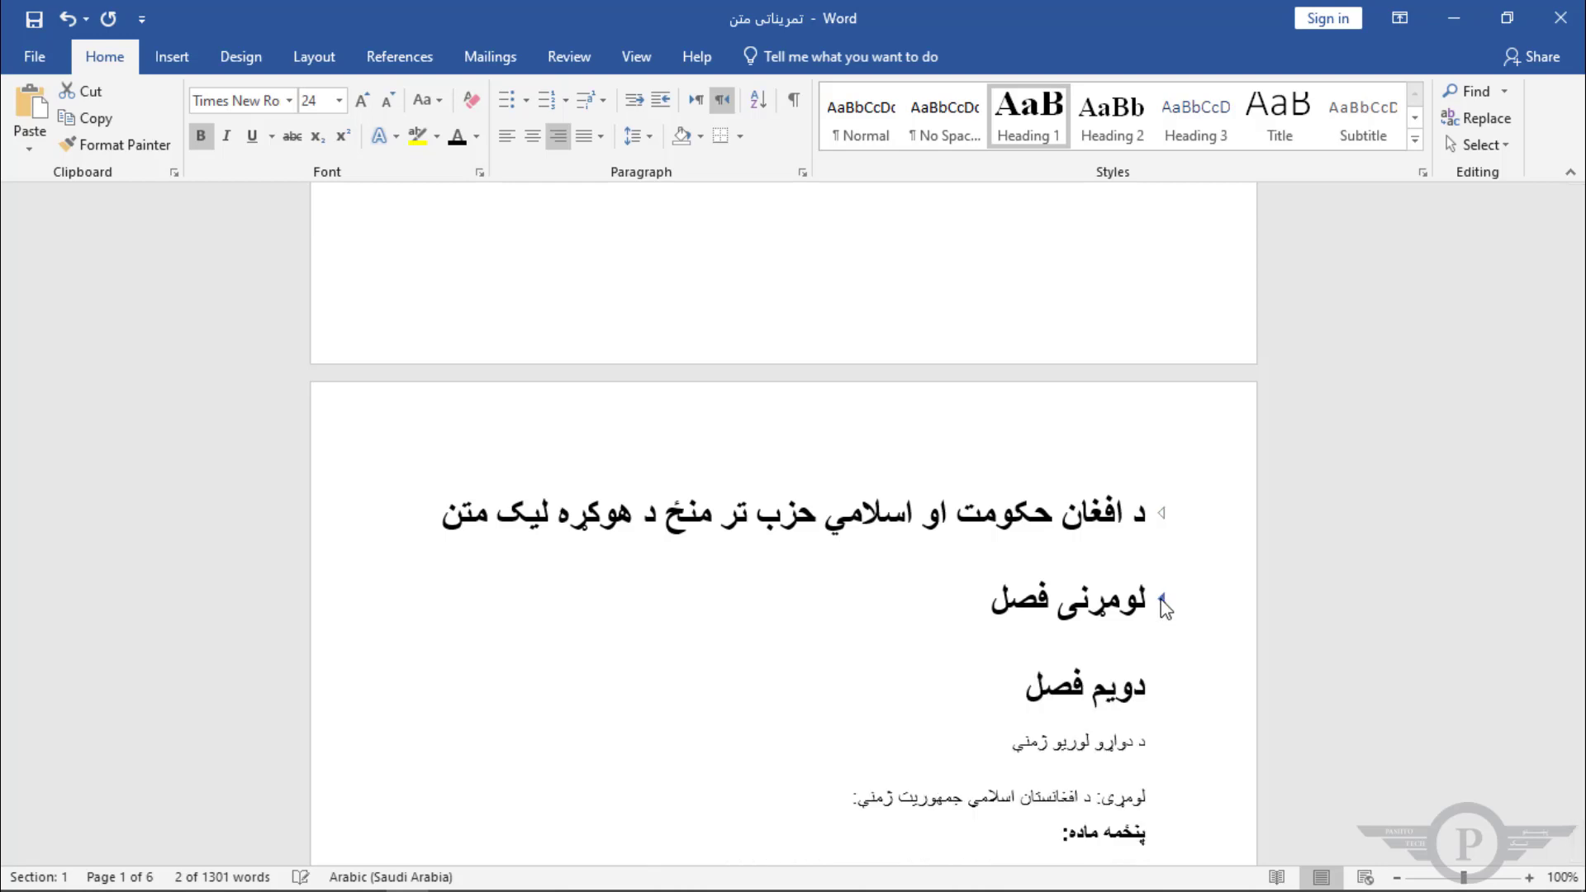
Collapse the content under the chapter heading "دویم فصل" and expand the document title and both chapter headings again
{"action": "scroll", "coordinate": [1165, 583], "scroll_direction": "down", "scroll_amount": 3}
{"action": "left_click", "coordinate": [1161, 578]}
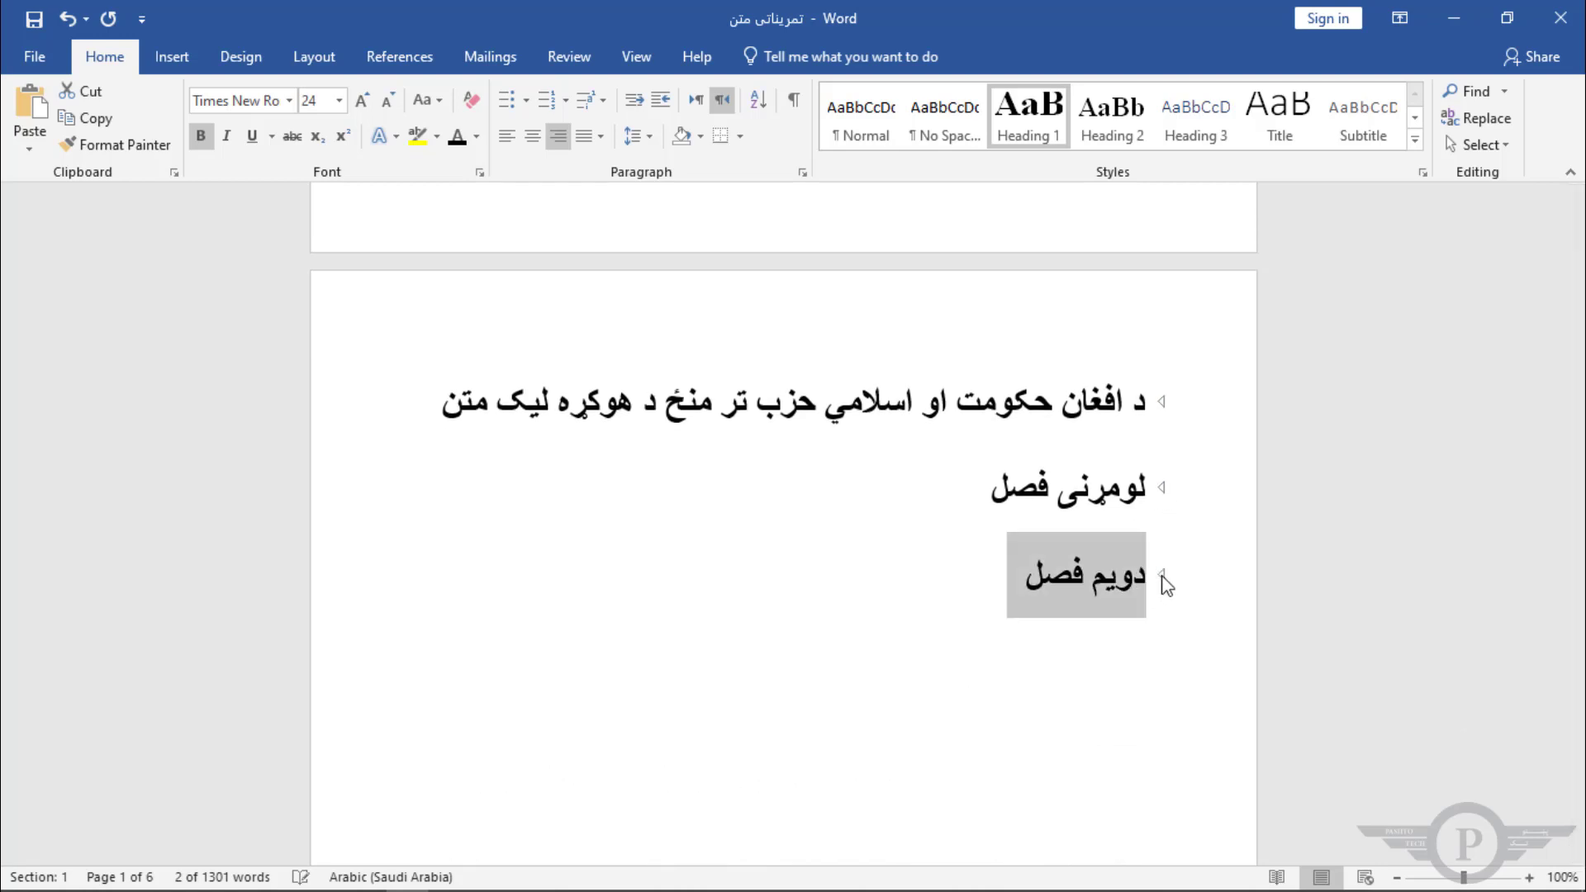
{"action": "scroll", "coordinate": [981, 592], "scroll_direction": "down", "scroll_amount": 6}
{"action": "scroll", "coordinate": [984, 595], "scroll_direction": "up", "scroll_amount": 5}
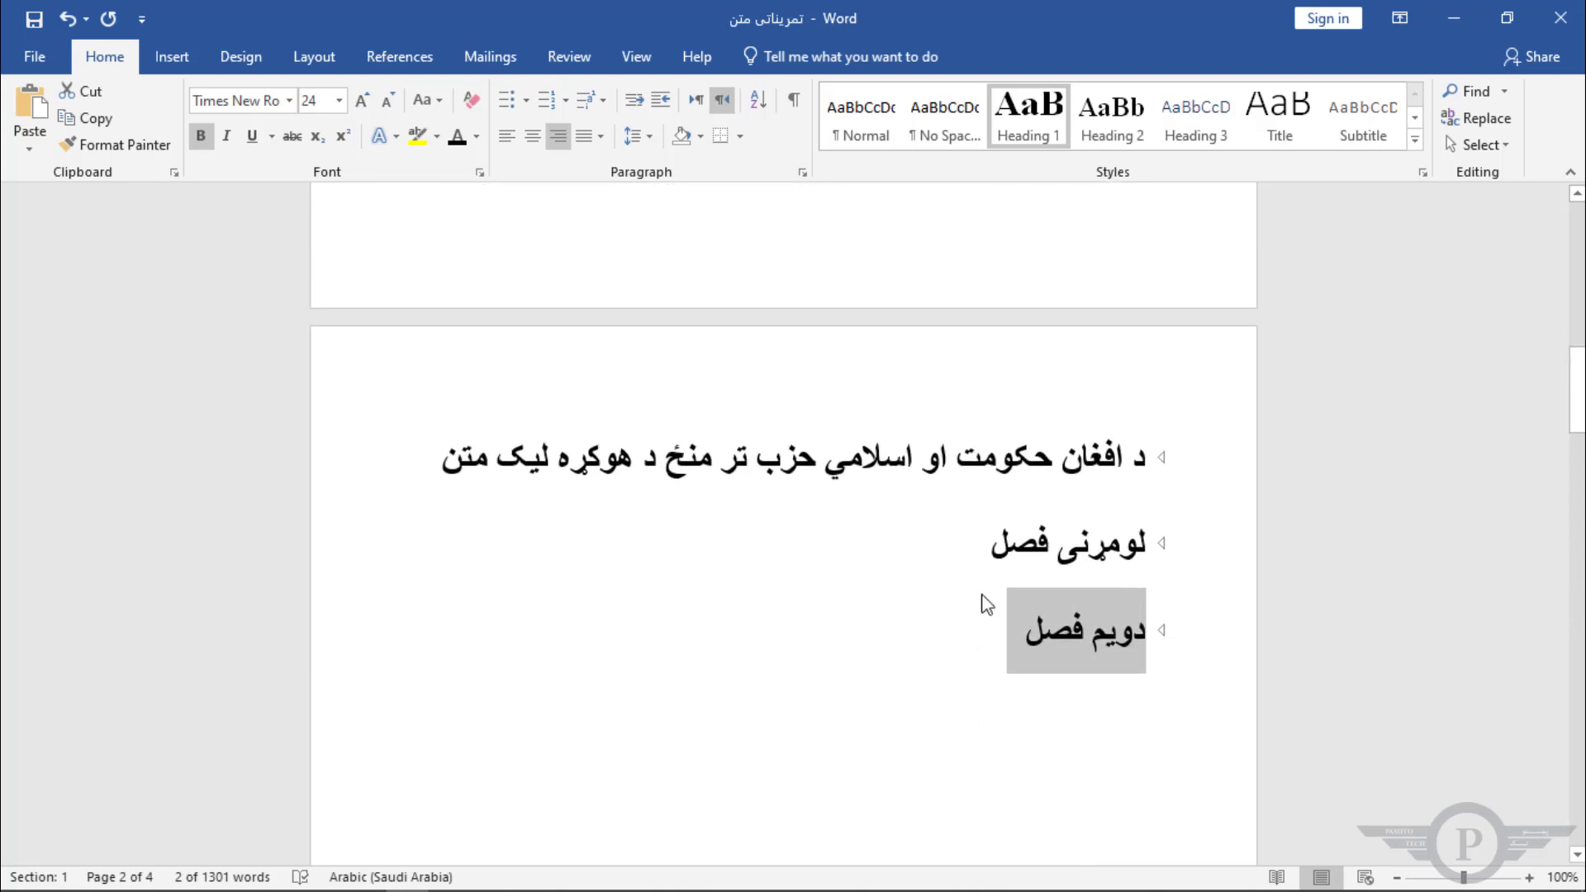
{"action": "left_click", "coordinate": [1161, 632]}
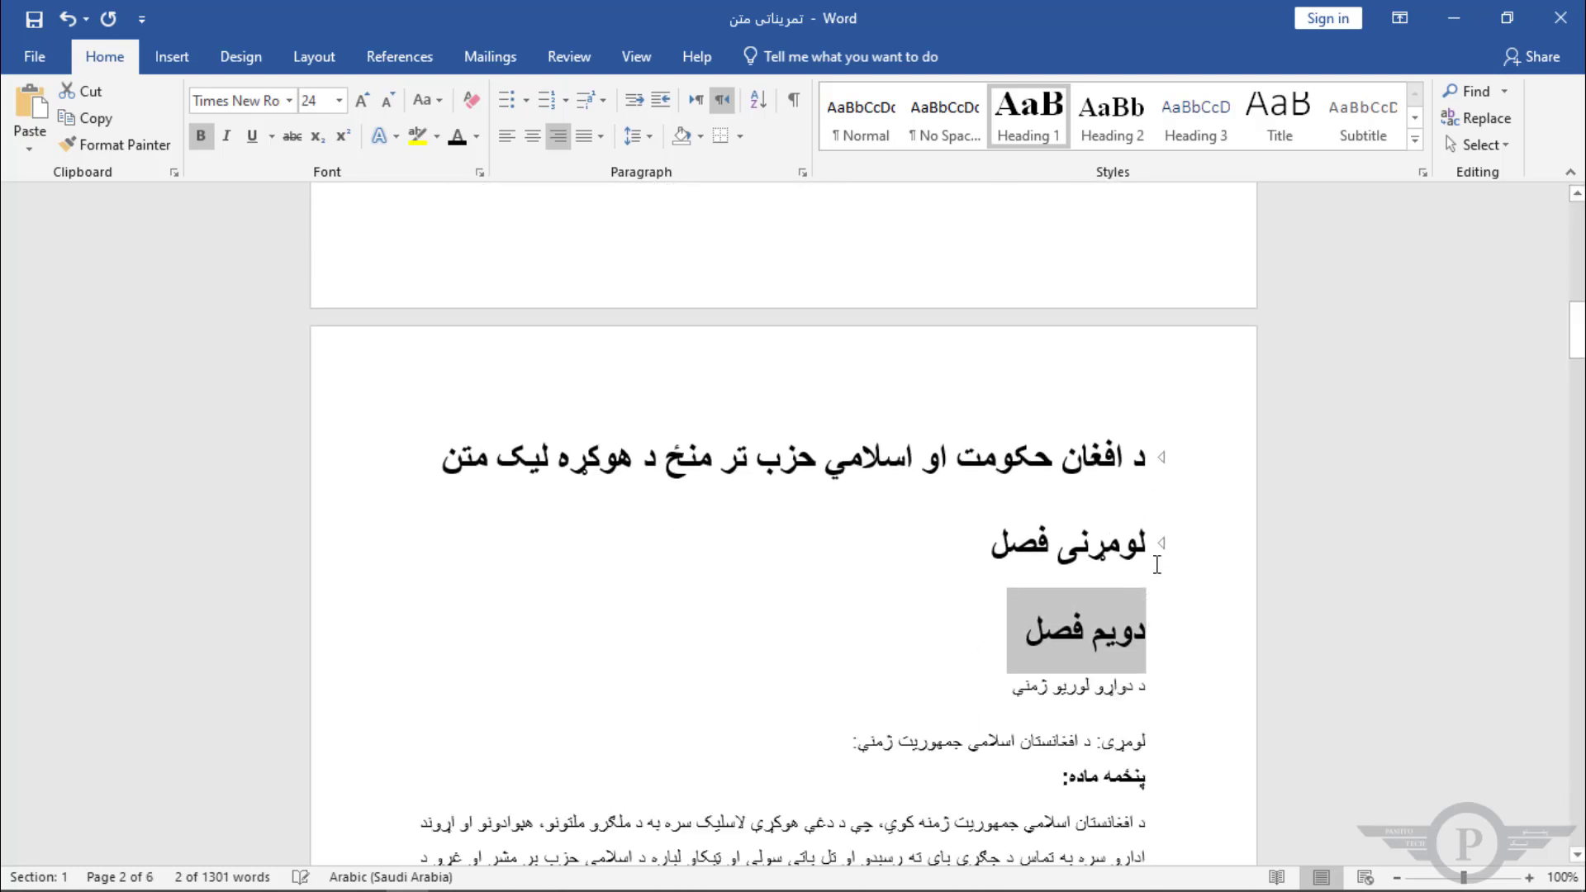
{"action": "left_click", "coordinate": [1162, 543]}
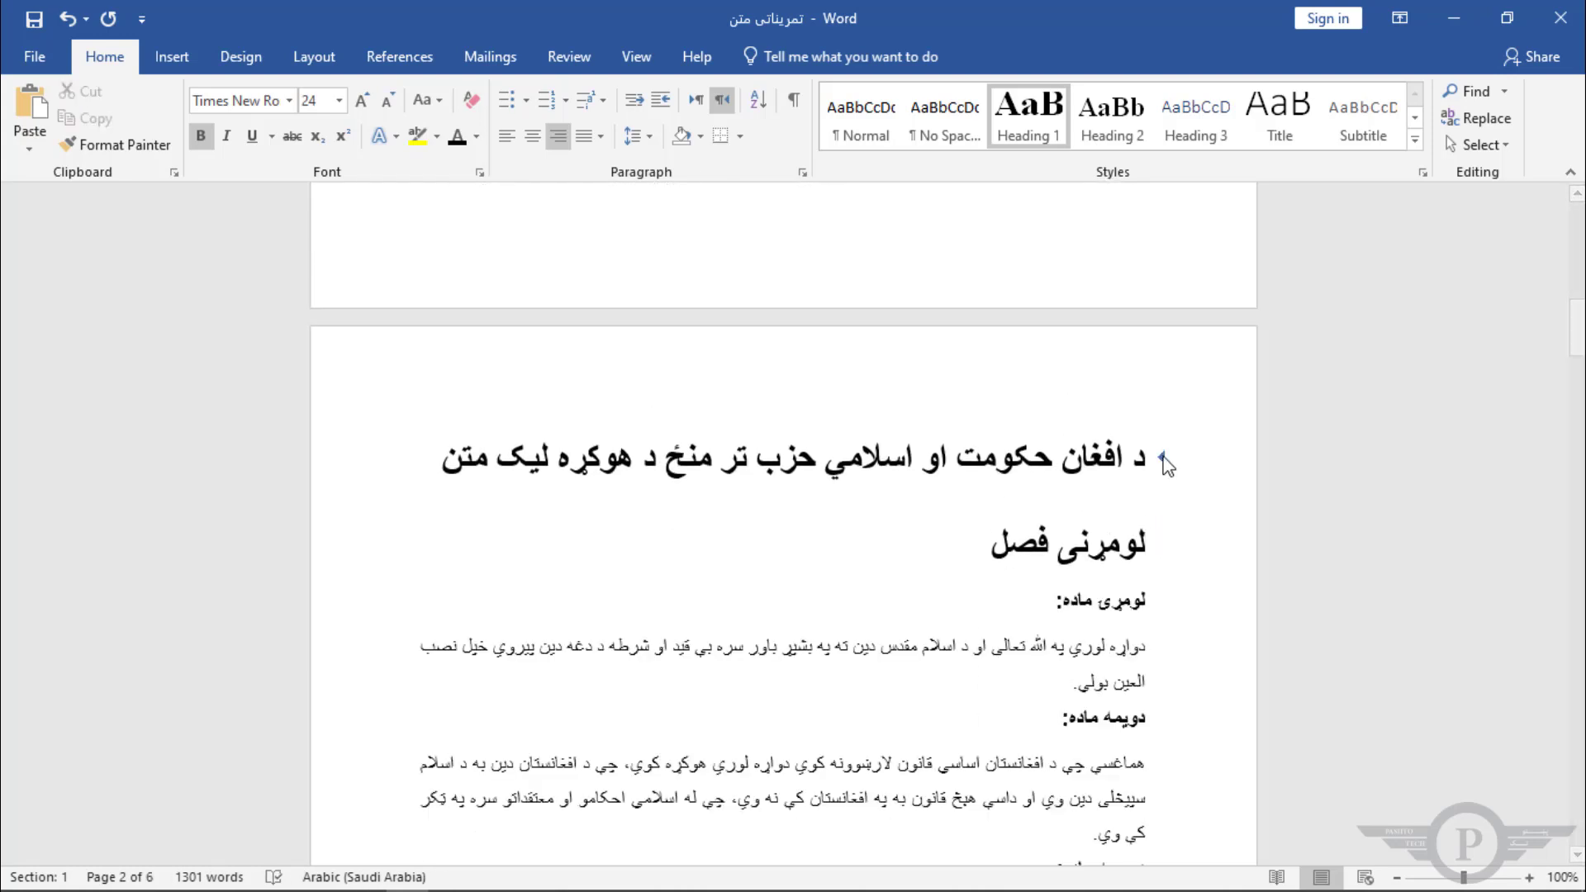
{"action": "left_click", "coordinate": [1162, 457]}
Apply the Heading 2 style to the first article heading under the chapter heading "لومړنی فصل"
{"action": "scroll", "coordinate": [1108, 590], "scroll_direction": "down", "scroll_amount": 3}
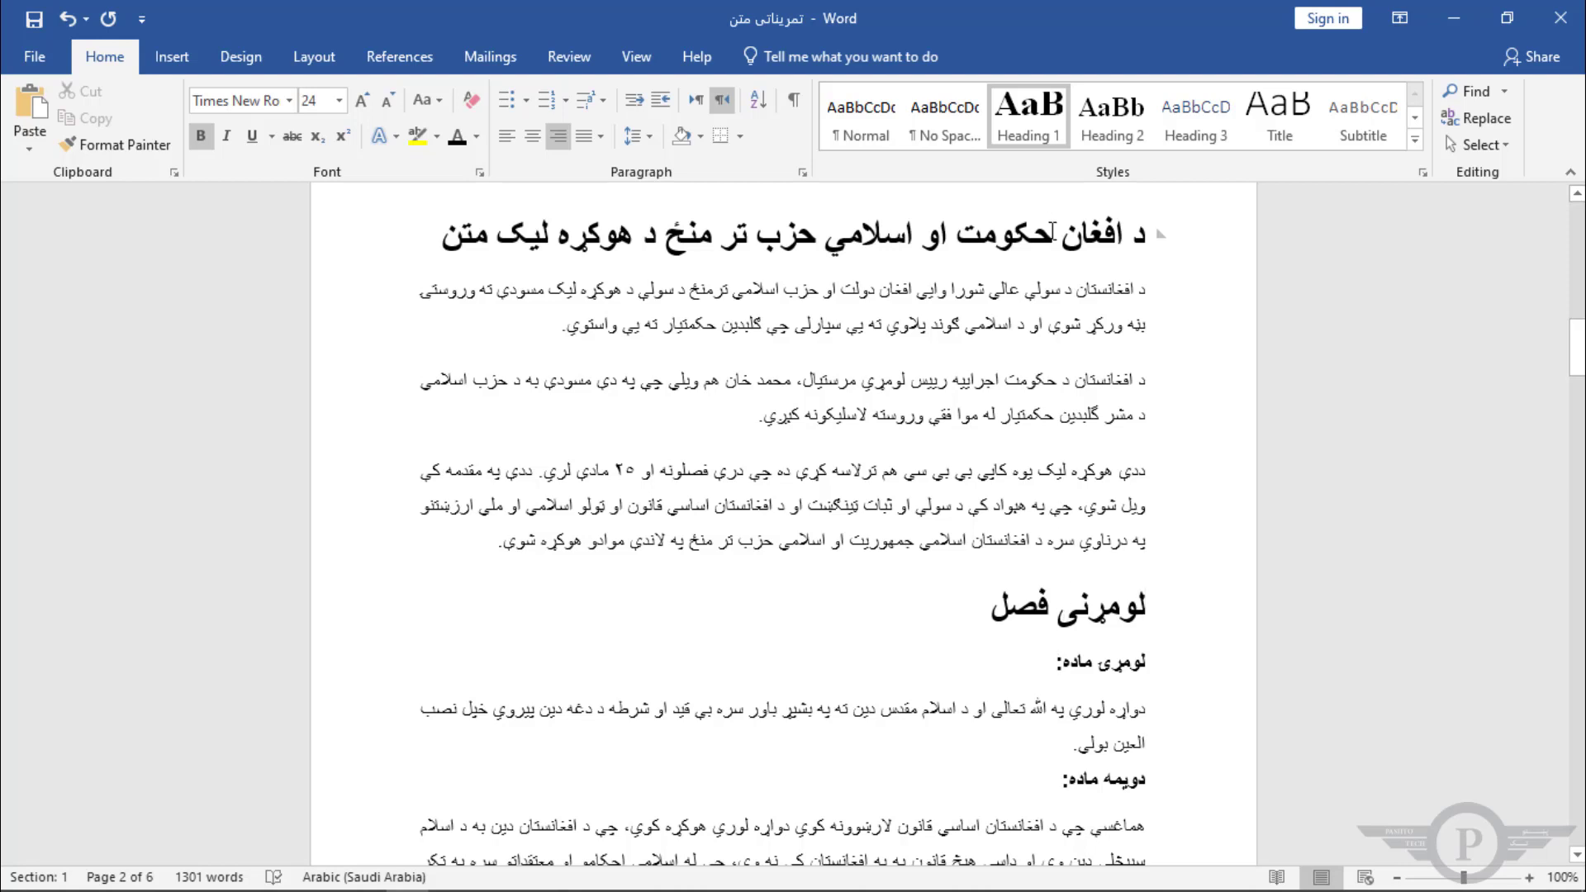
{"action": "left_click_drag", "start_coordinate": [1063, 665], "coordinate": [1134, 661]}
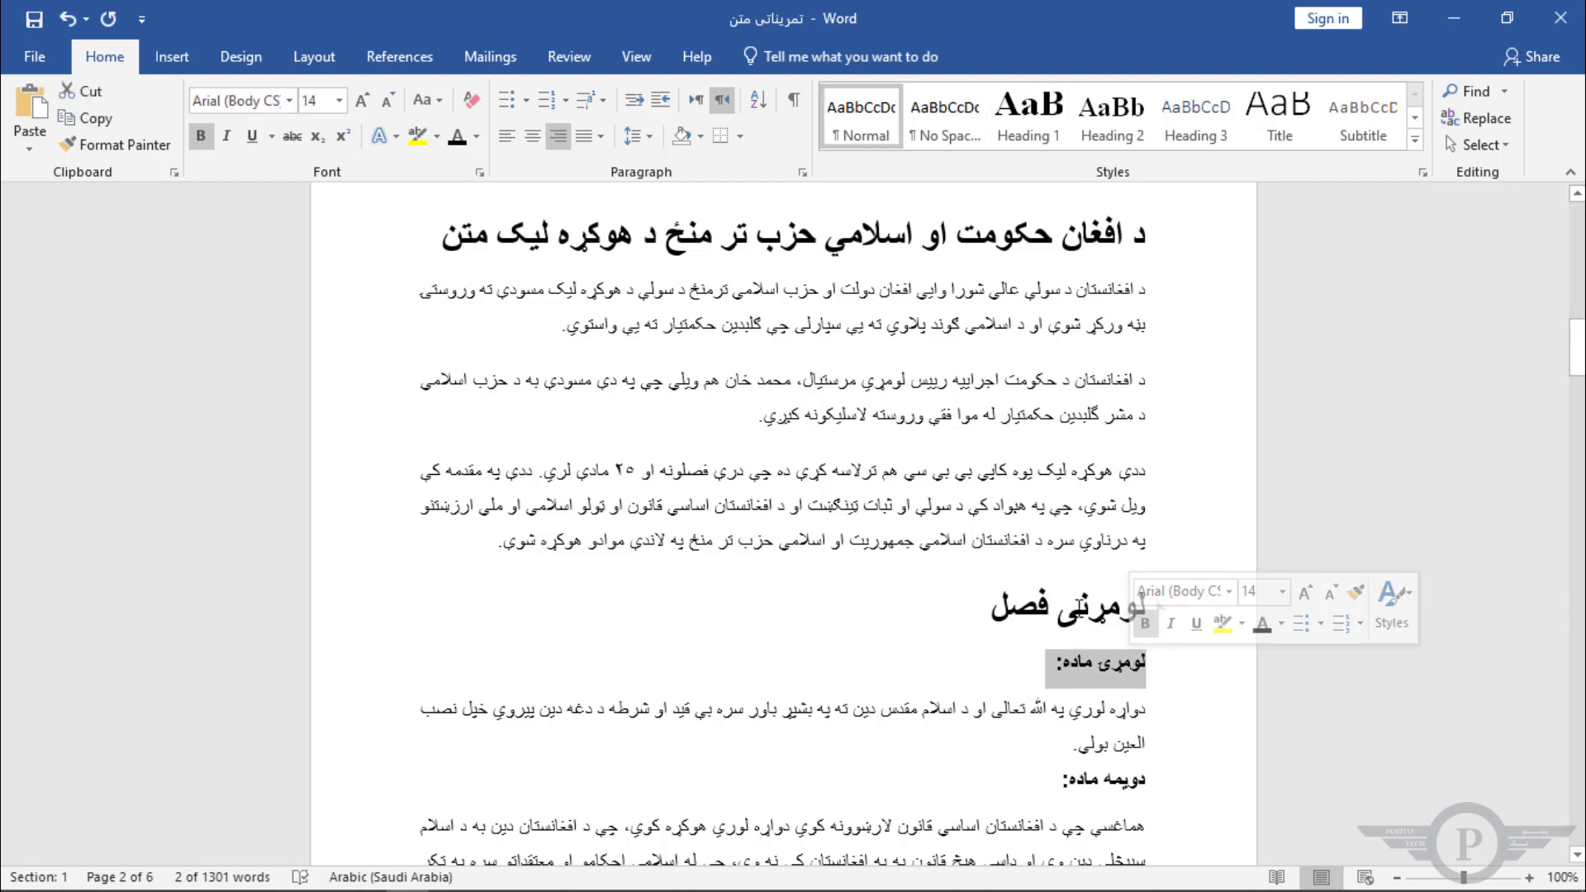
{"action": "left_click", "coordinate": [1078, 603]}
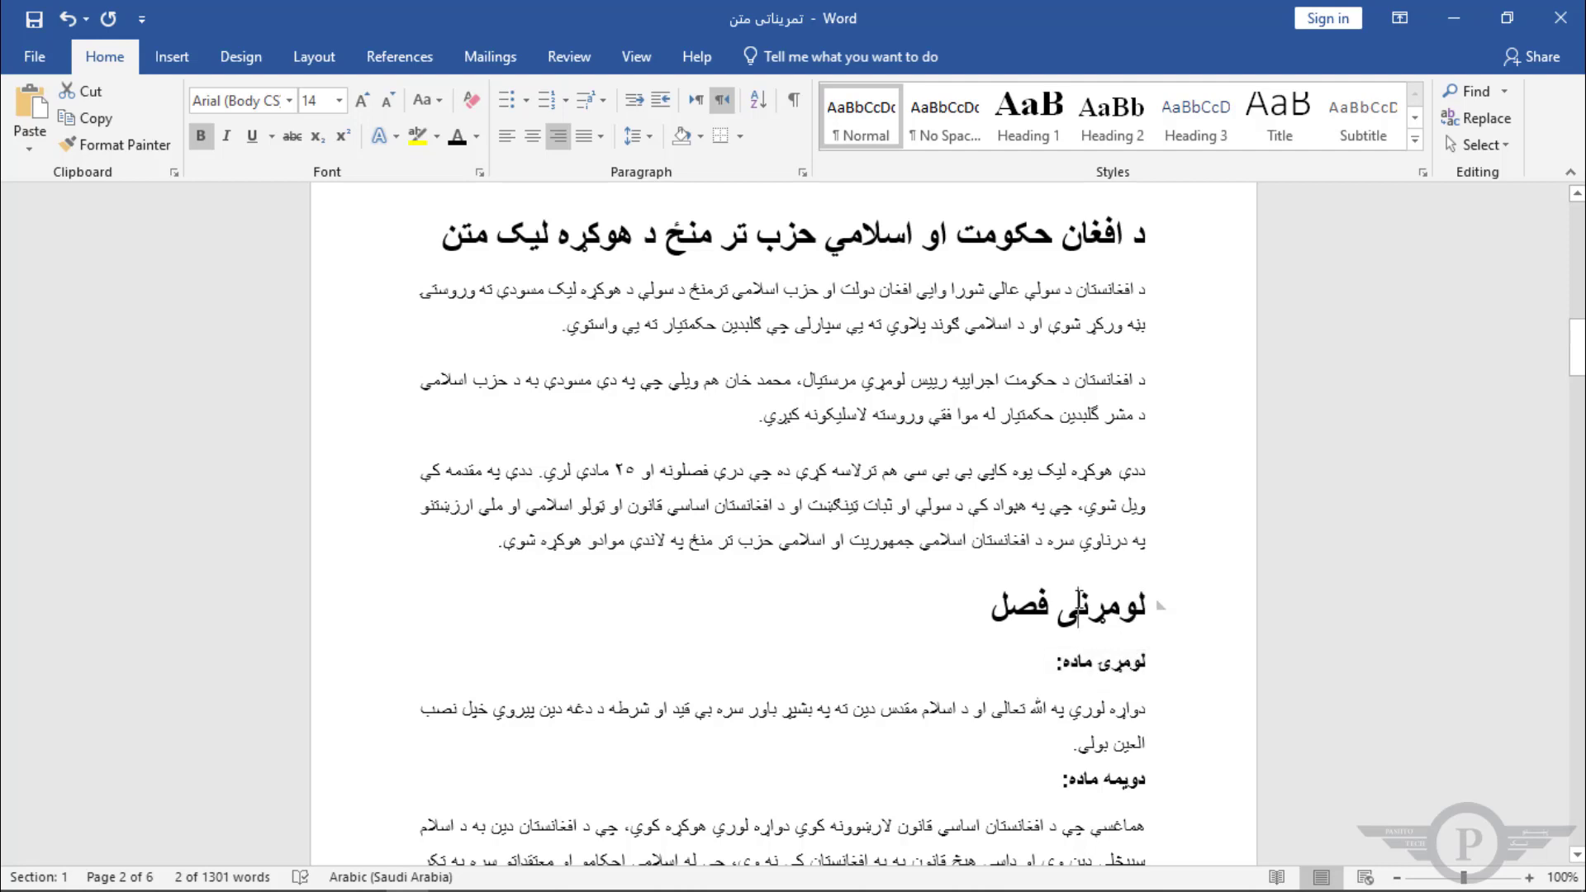
{"action": "left_click", "coordinate": [1109, 668]}
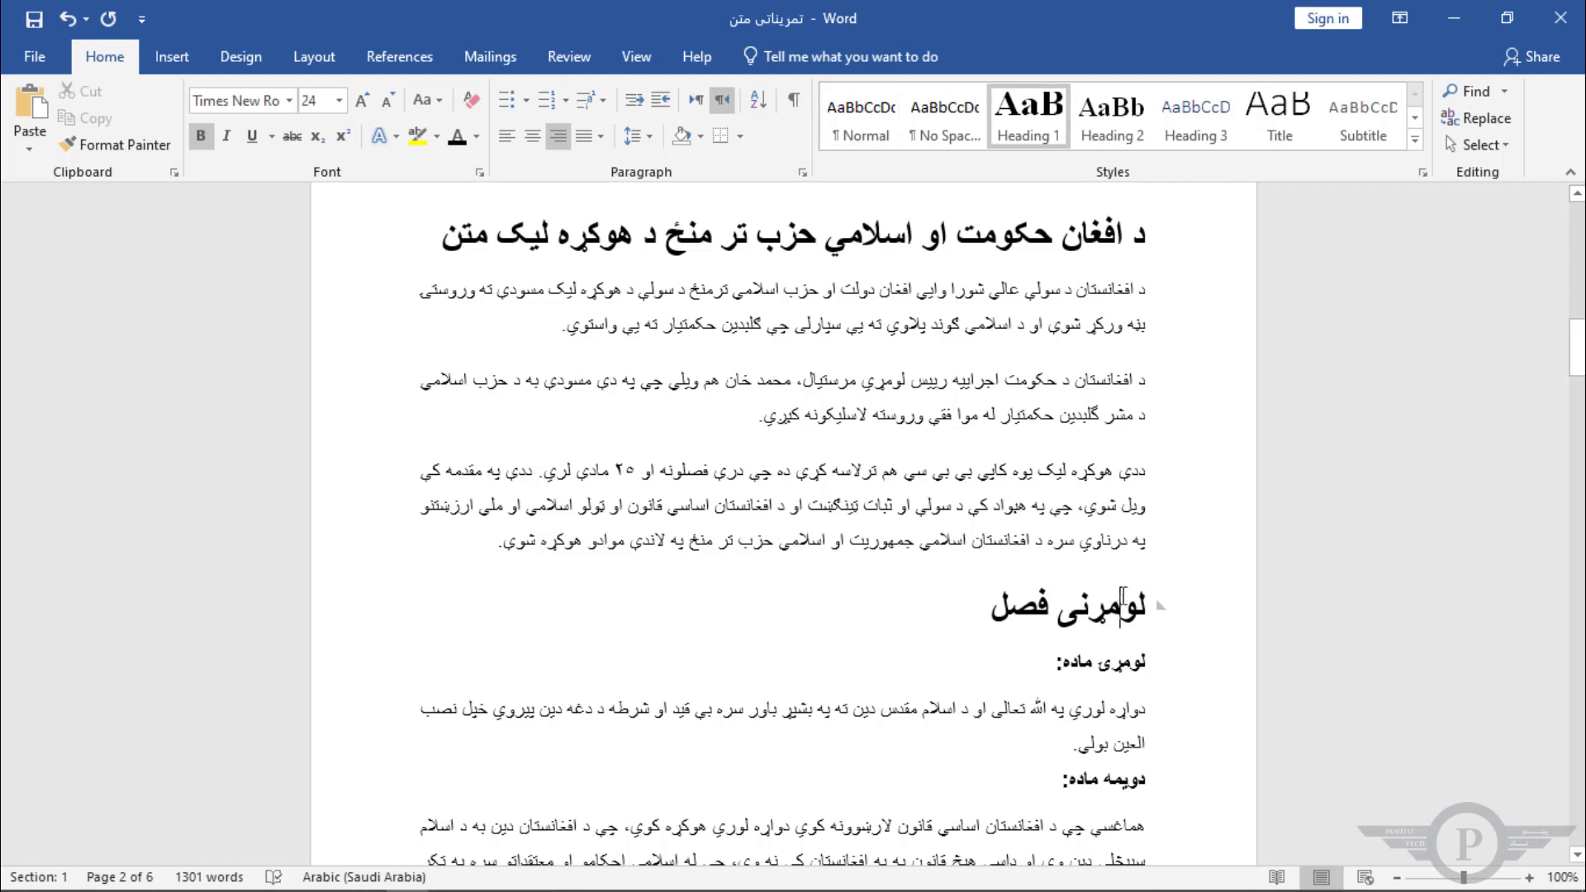
{"action": "key", "text": "Up"}
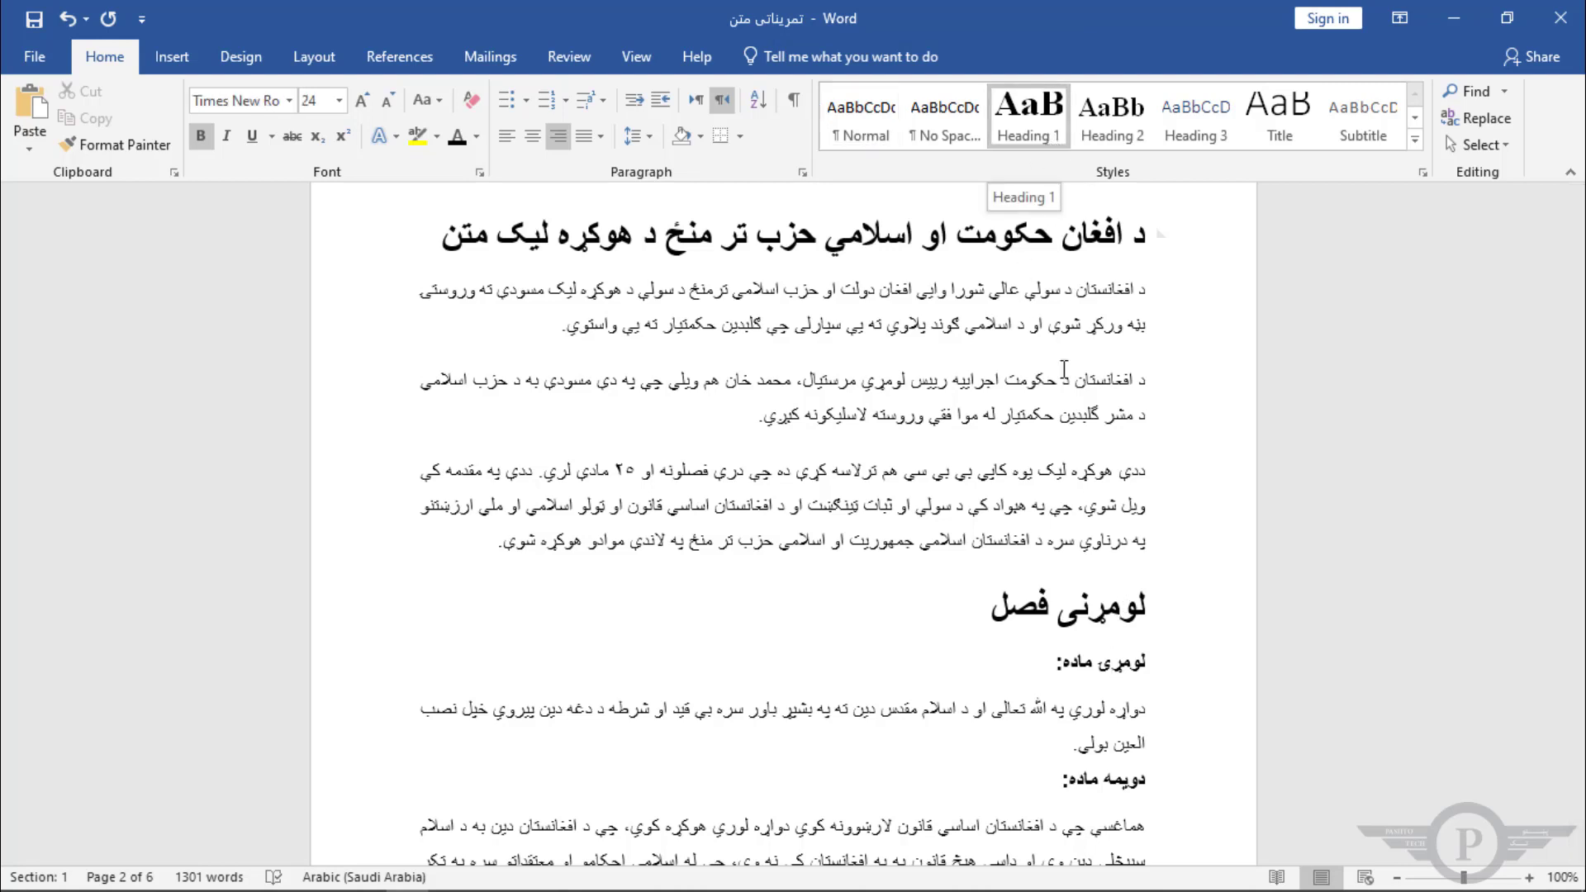
{"action": "left_click", "coordinate": [1100, 665]}
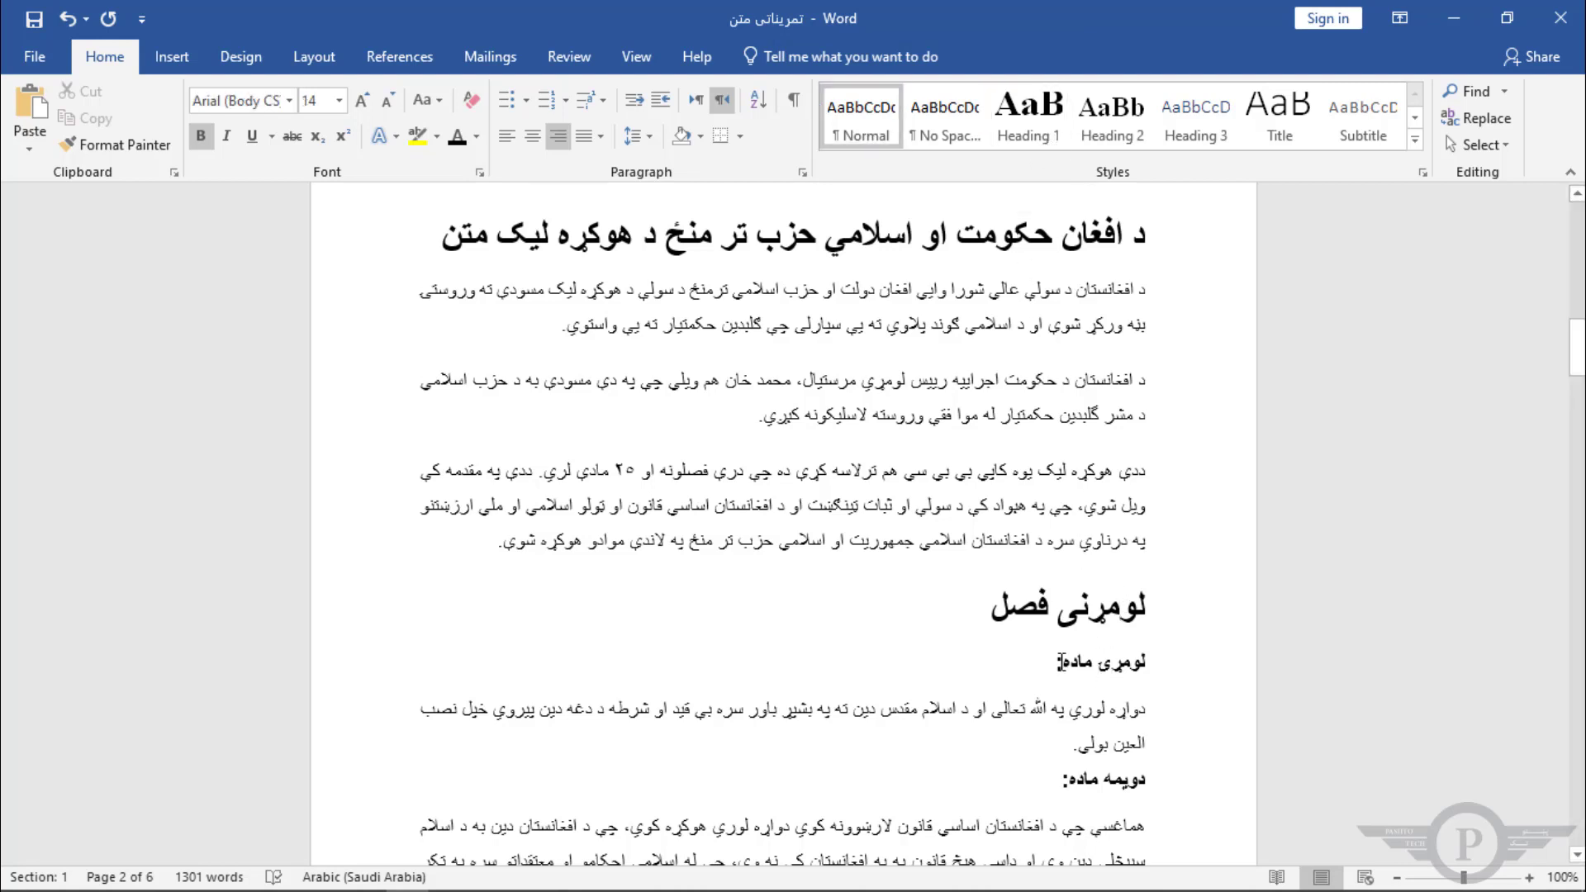
{"action": "left_click_drag", "start_coordinate": [1053, 663], "coordinate": [1148, 663]}
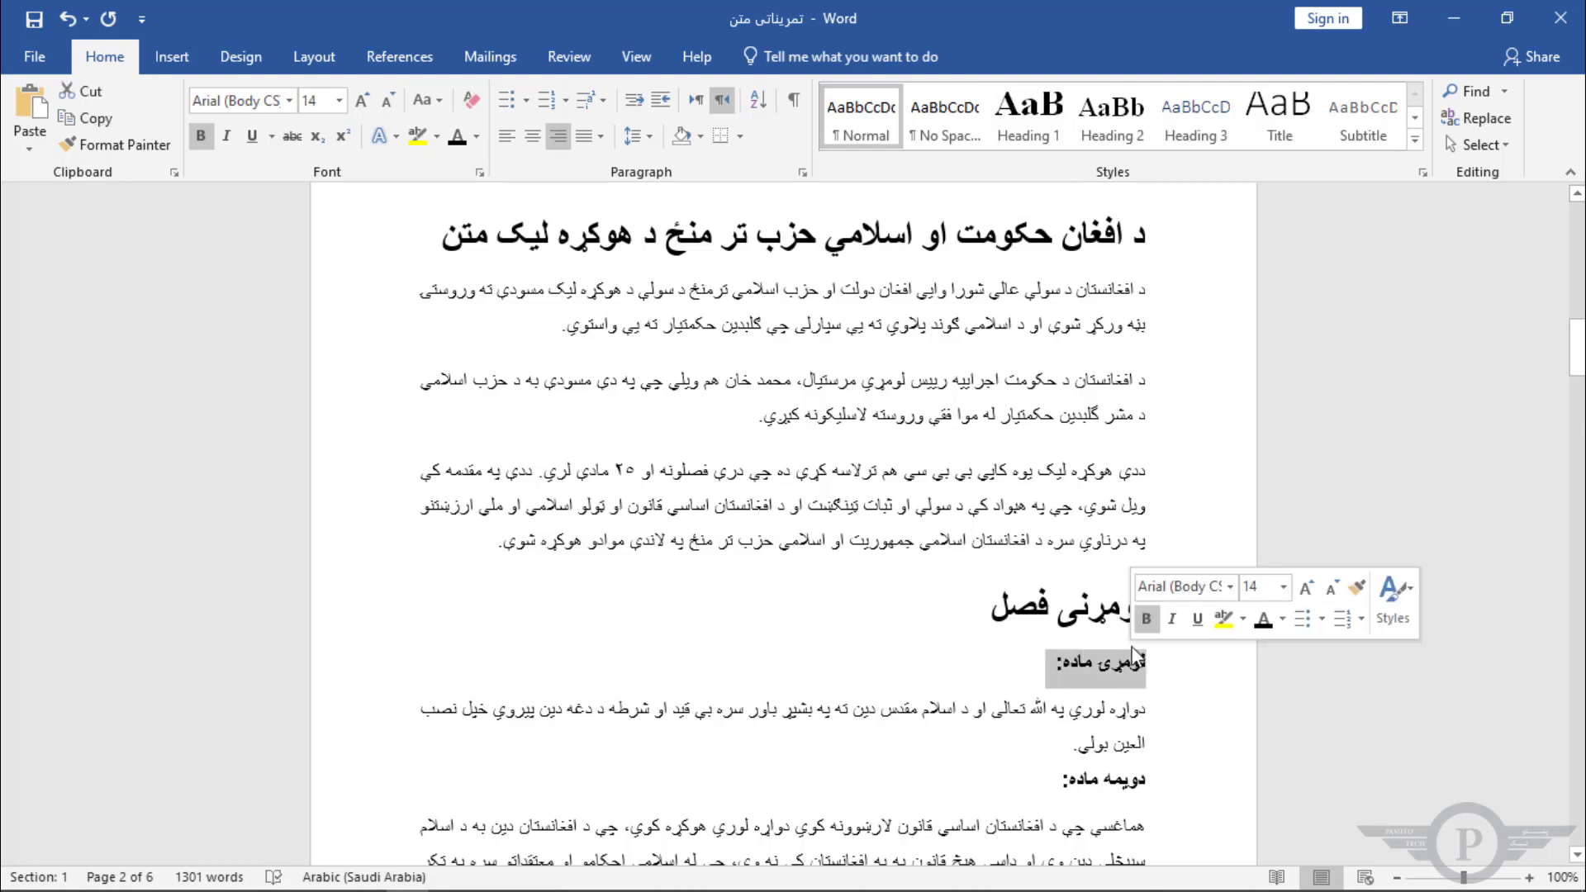
{"action": "left_click", "coordinate": [1115, 133]}
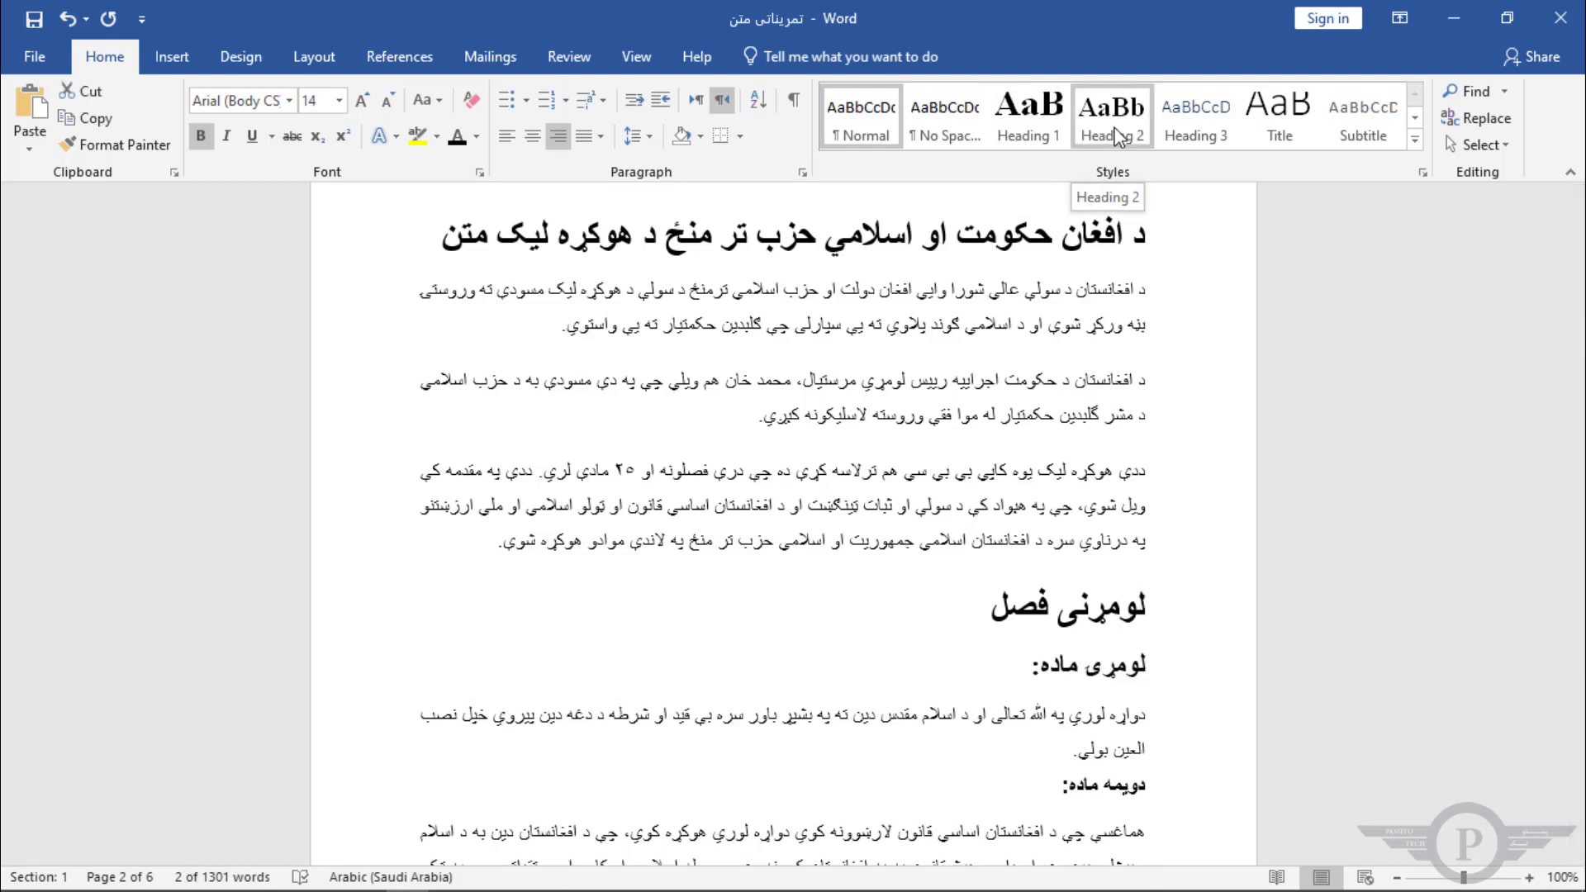
{"action": "left_click", "coordinate": [1115, 134]}
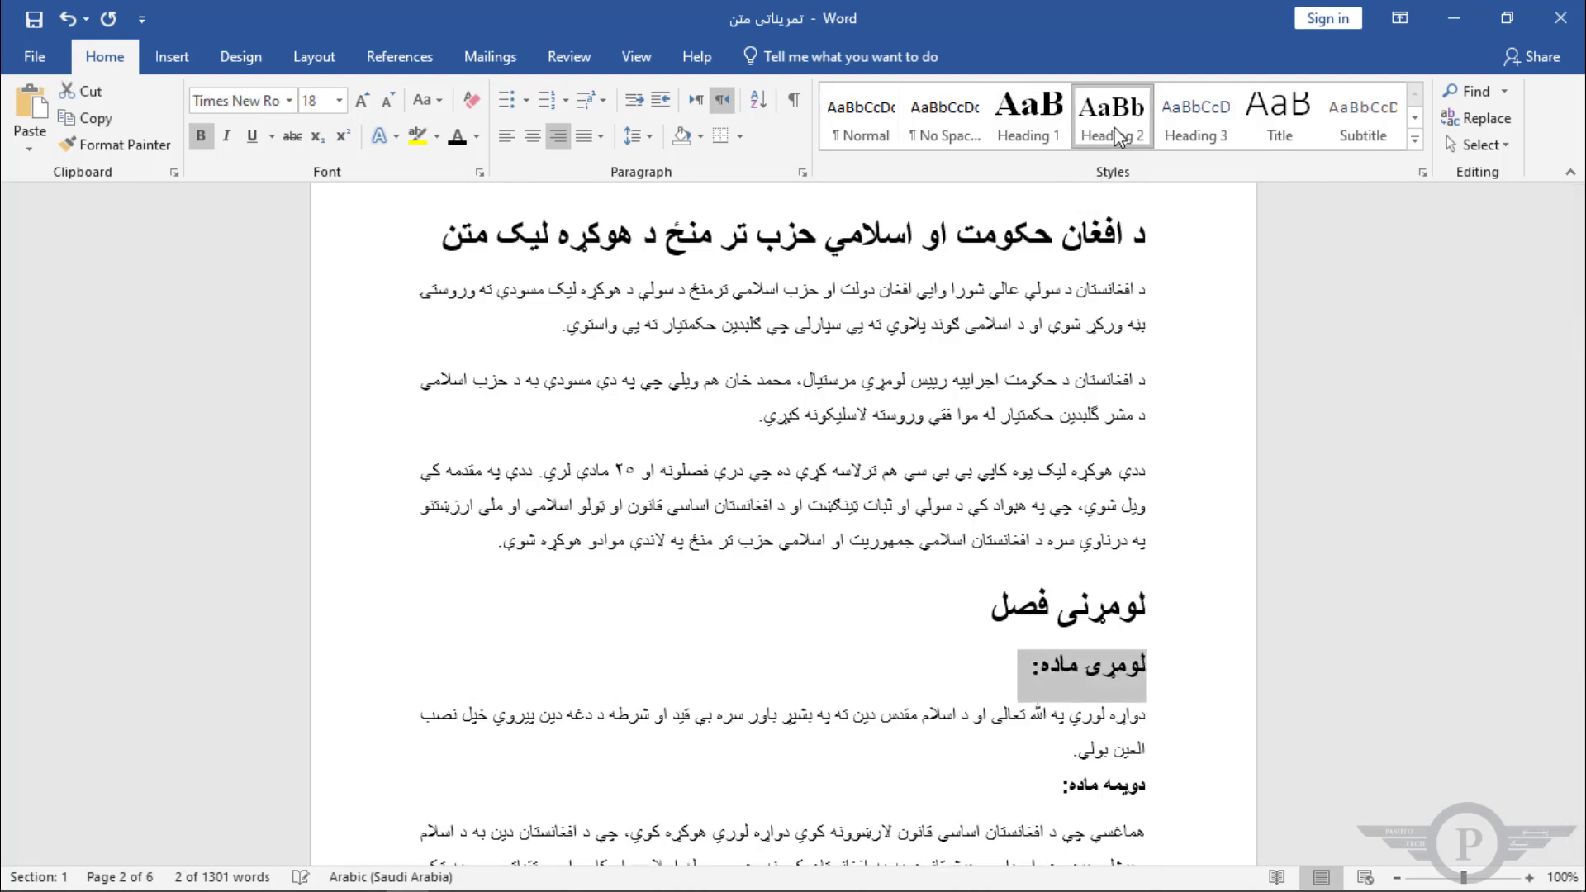
{"action": "left_click", "coordinate": [1014, 672]}
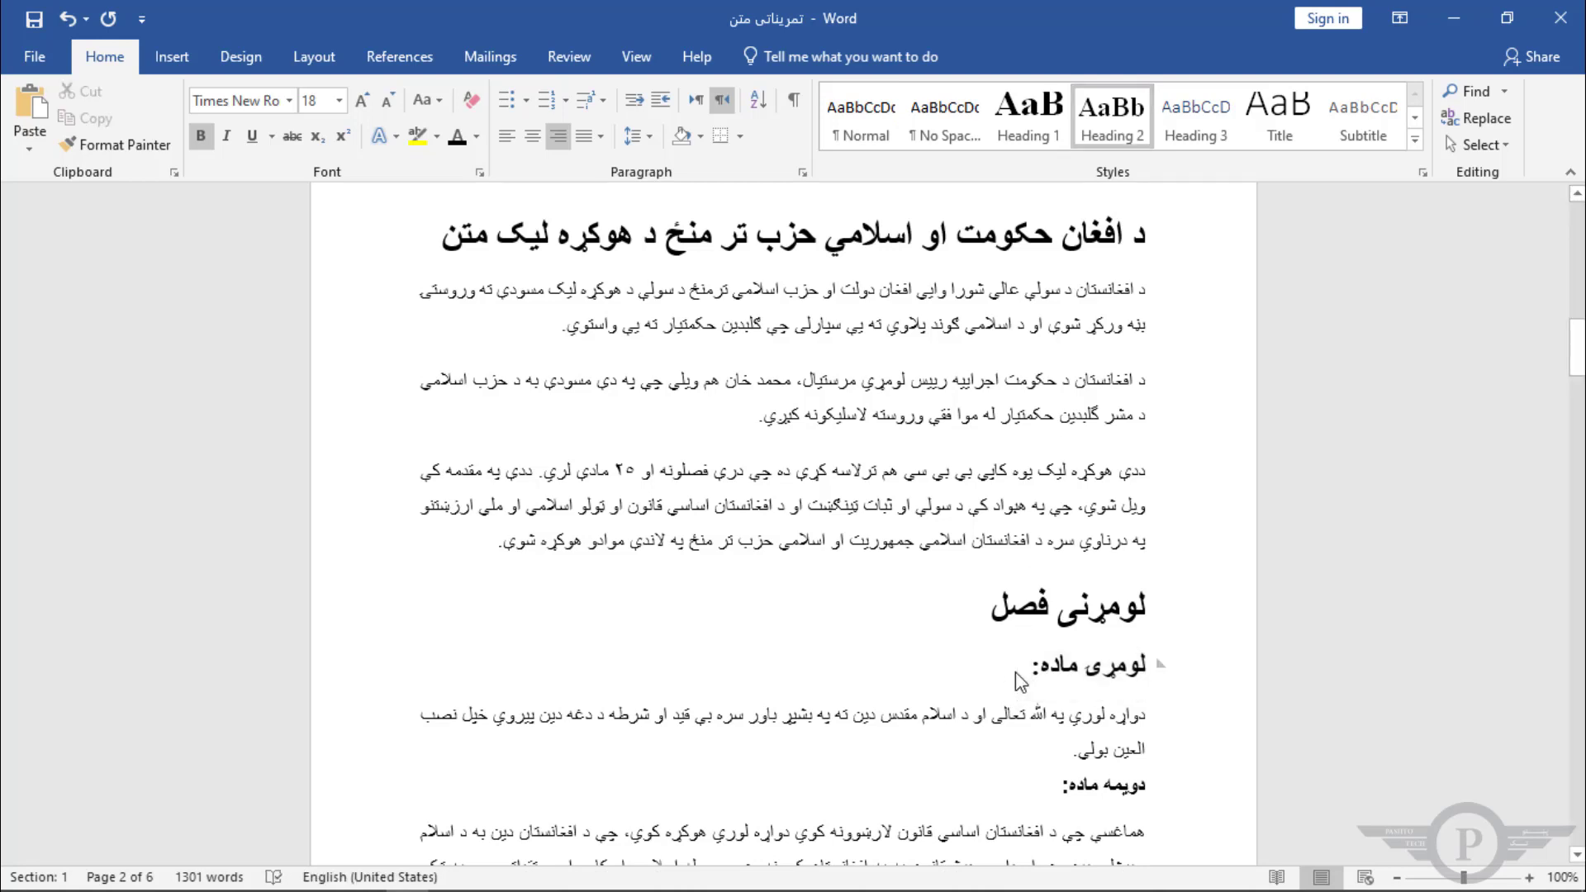
Copy the Heading 2 formatting from the first article heading to the second and third article headings with Format Painter
{"action": "double_click", "coordinate": [1062, 665]}
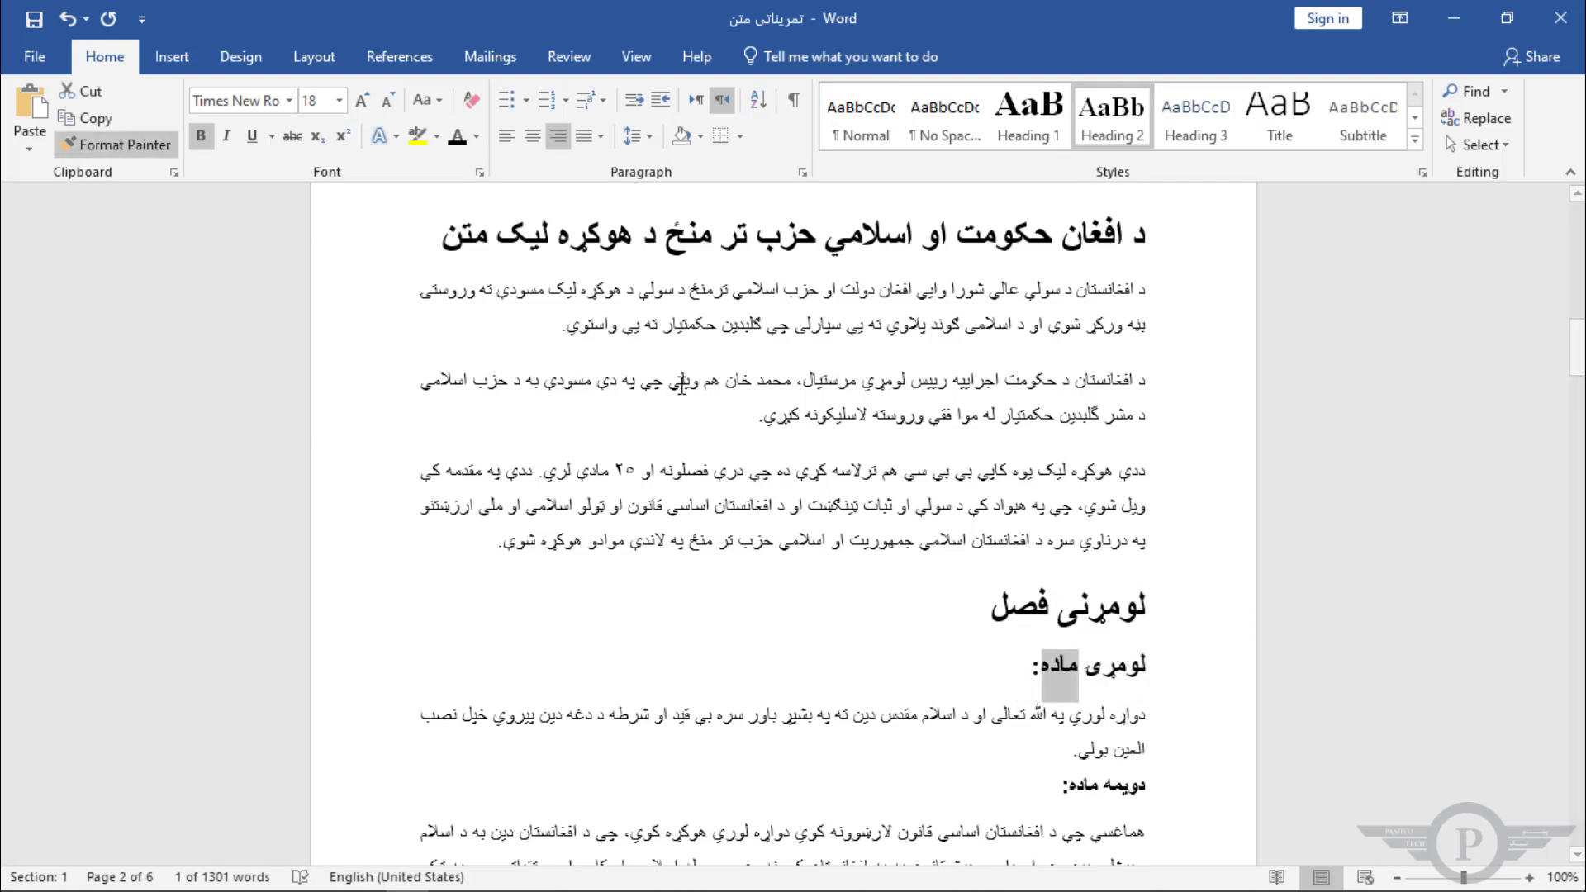
{"action": "double_click", "coordinate": [1102, 665]}
{"action": "left_click_drag", "start_coordinate": [1103, 665], "coordinate": [1020, 667]}
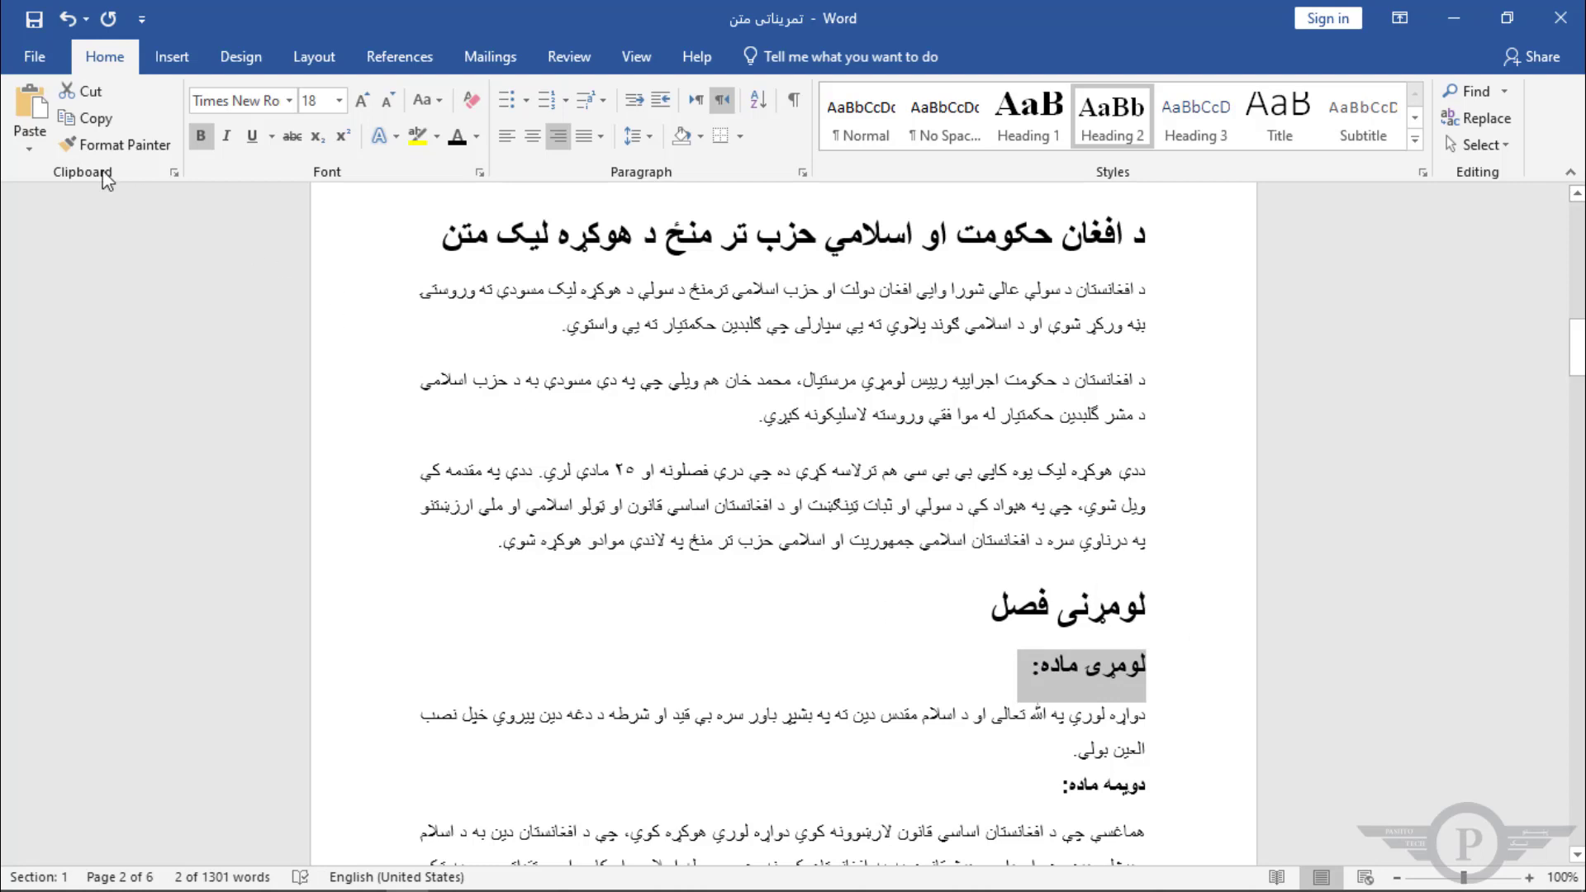
{"action": "left_click", "coordinate": [111, 145]}
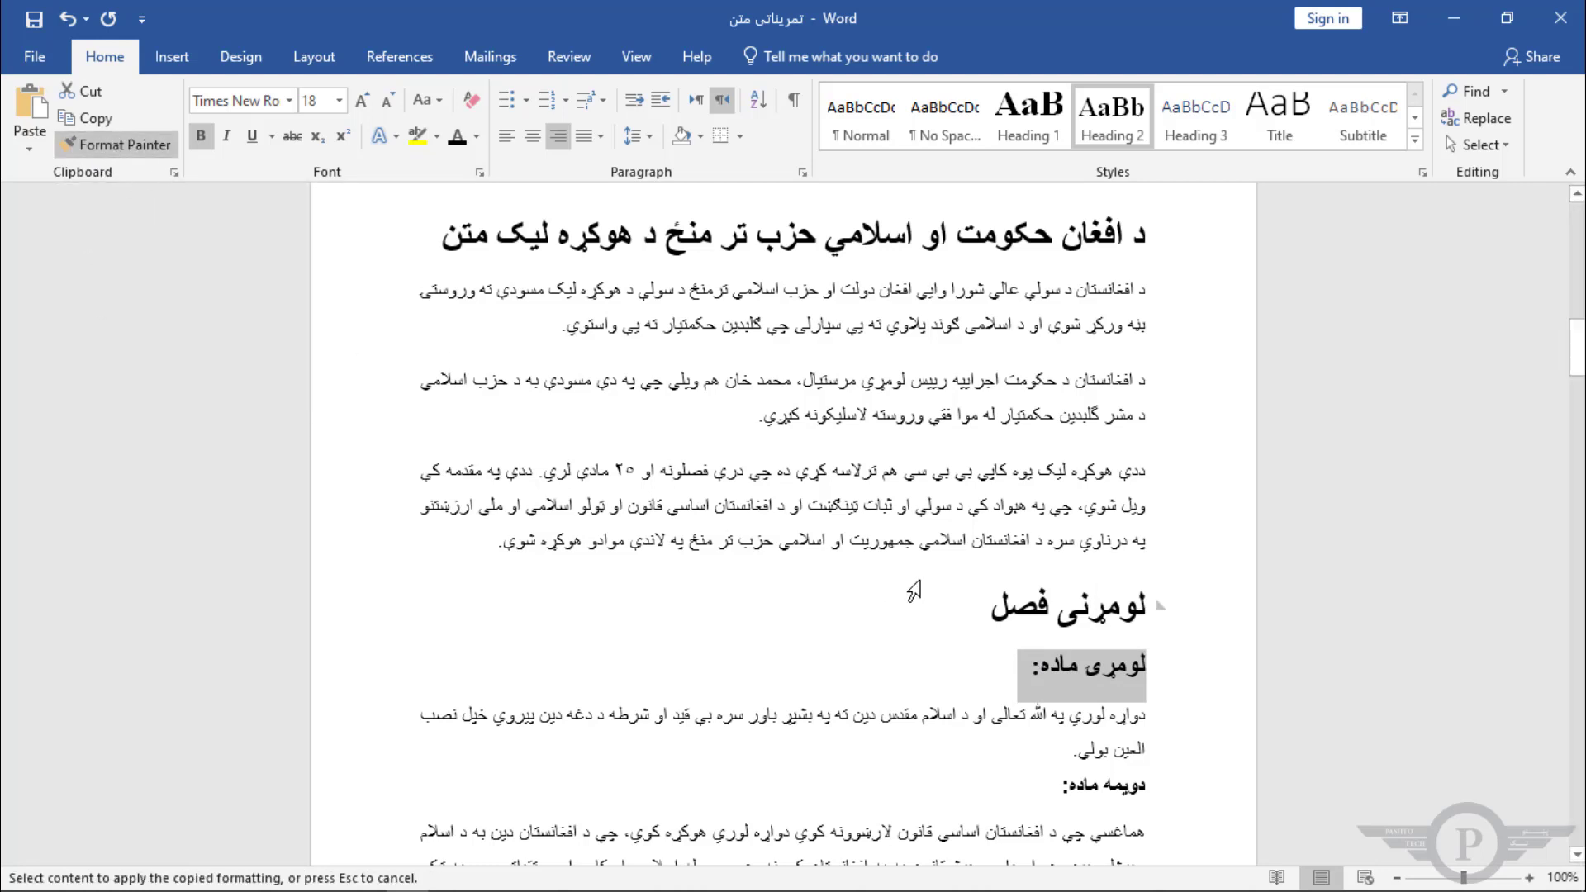
{"action": "scroll", "coordinate": [1124, 587], "scroll_direction": "down", "scroll_amount": 2}
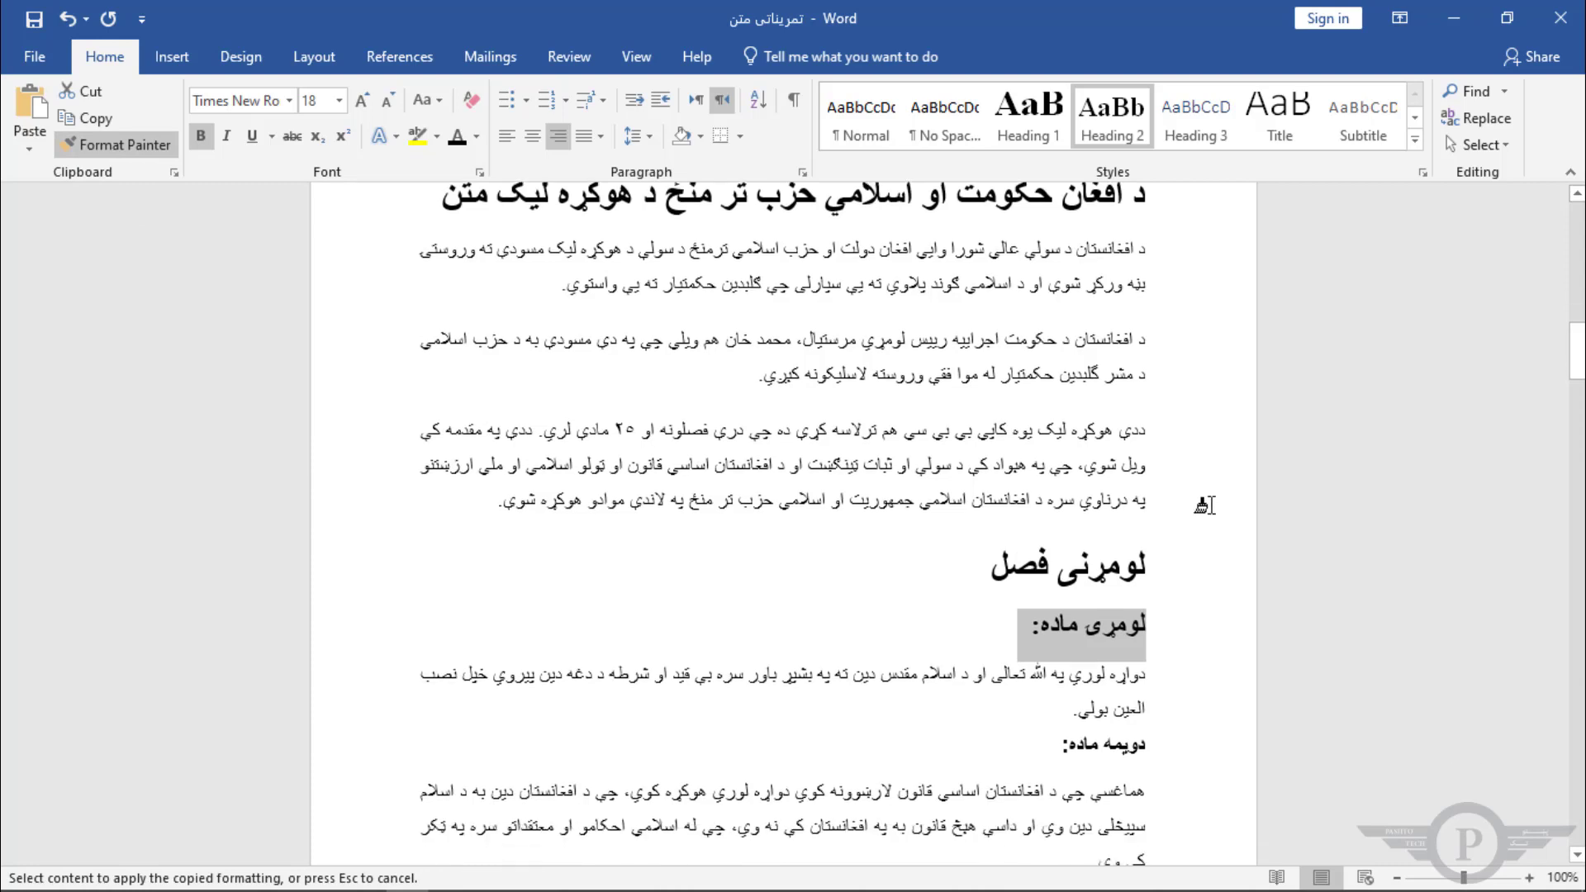
{"action": "mouse_move", "coordinate": [1043, 671]}
{"action": "left_mouse_down"}
{"action": "mouse_move", "coordinate": [1145, 673]}
{"action": "mouse_move", "coordinate": [1146, 712]}
{"action": "left_mouse_up"}
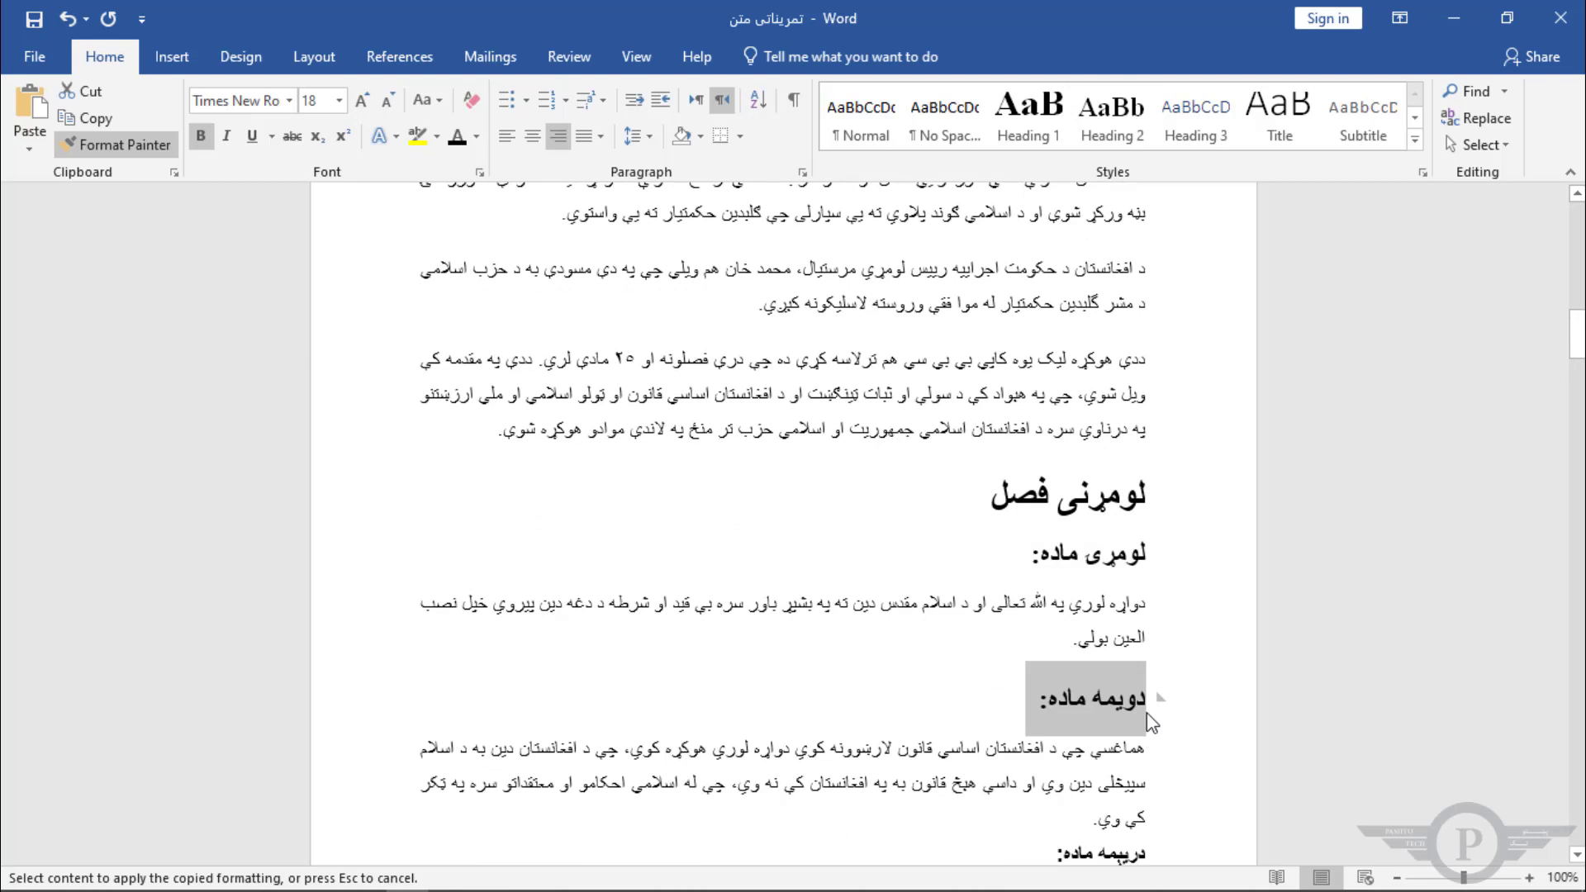
{"action": "scroll", "coordinate": [1074, 661], "scroll_direction": "down", "scroll_amount": 4}
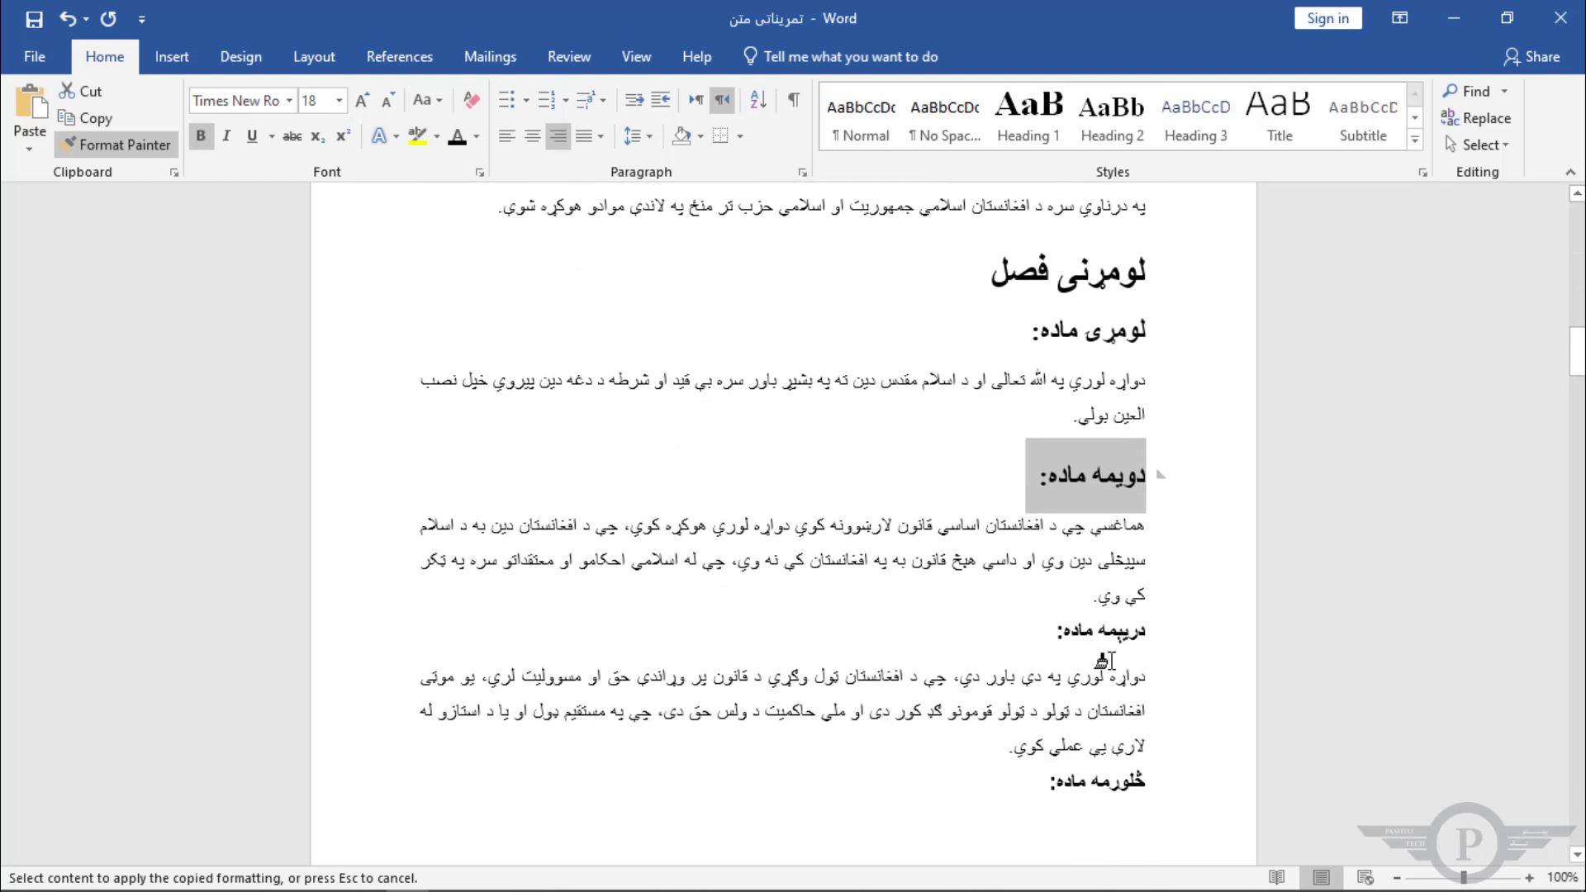
{"action": "mouse_move", "coordinate": [1045, 632]}
{"action": "left_mouse_down"}
{"action": "mouse_move", "coordinate": [1146, 632]}
{"action": "mouse_move", "coordinate": [1053, 632]}
{"action": "mouse_move", "coordinate": [1117, 659]}
{"action": "left_mouse_up"}
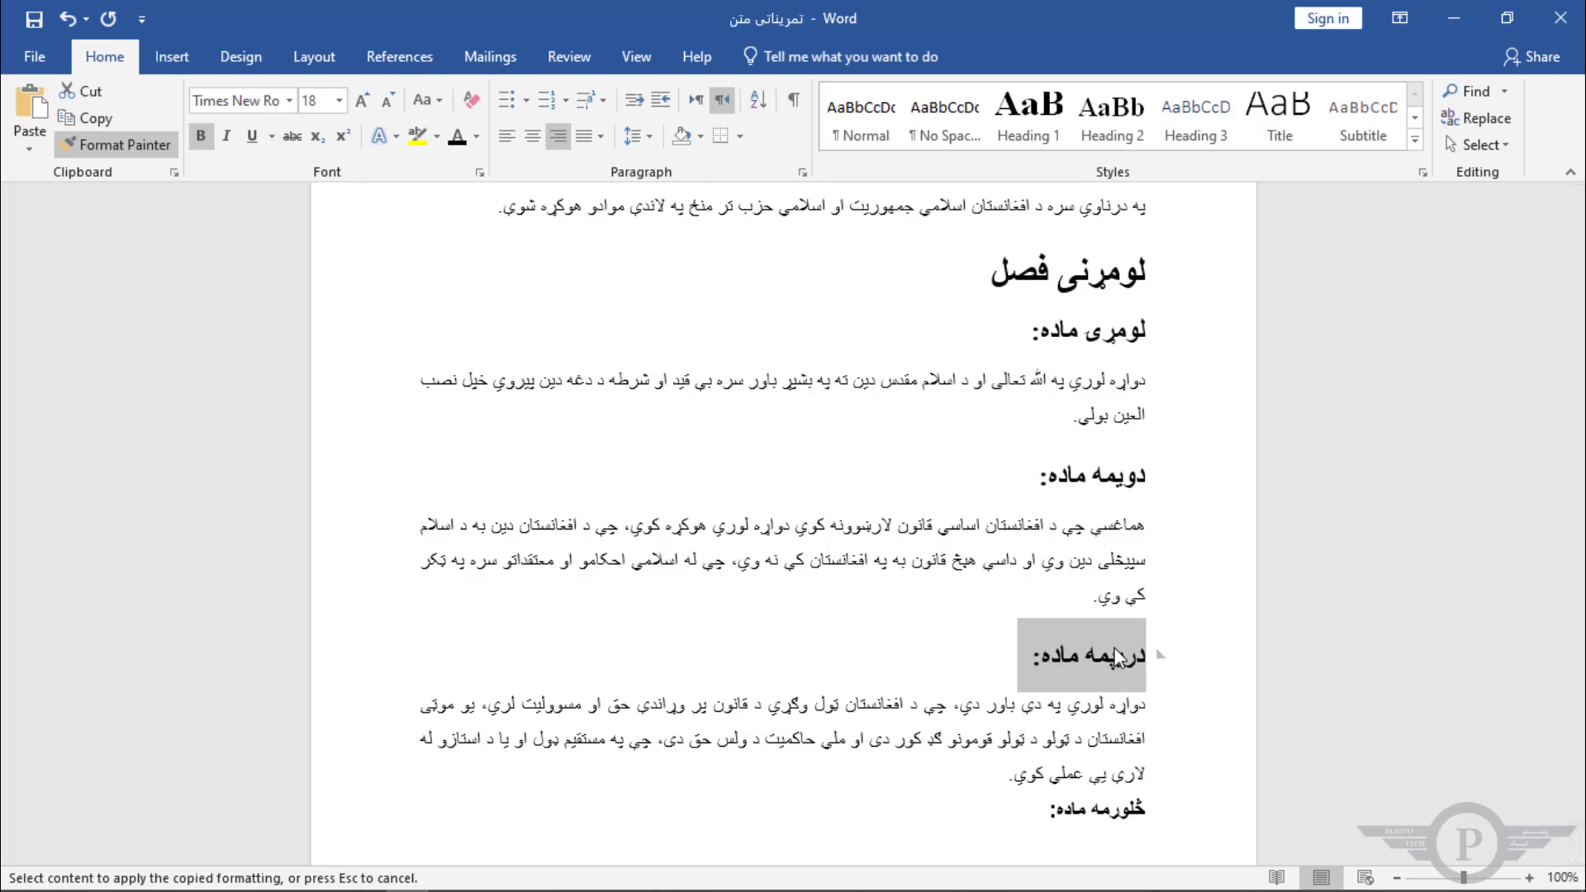
Collapse and re-expand the content under the third article heading and under the chapter heading "دویم فصل"
{"action": "scroll", "coordinate": [1117, 658], "scroll_direction": "down", "scroll_amount": 5}
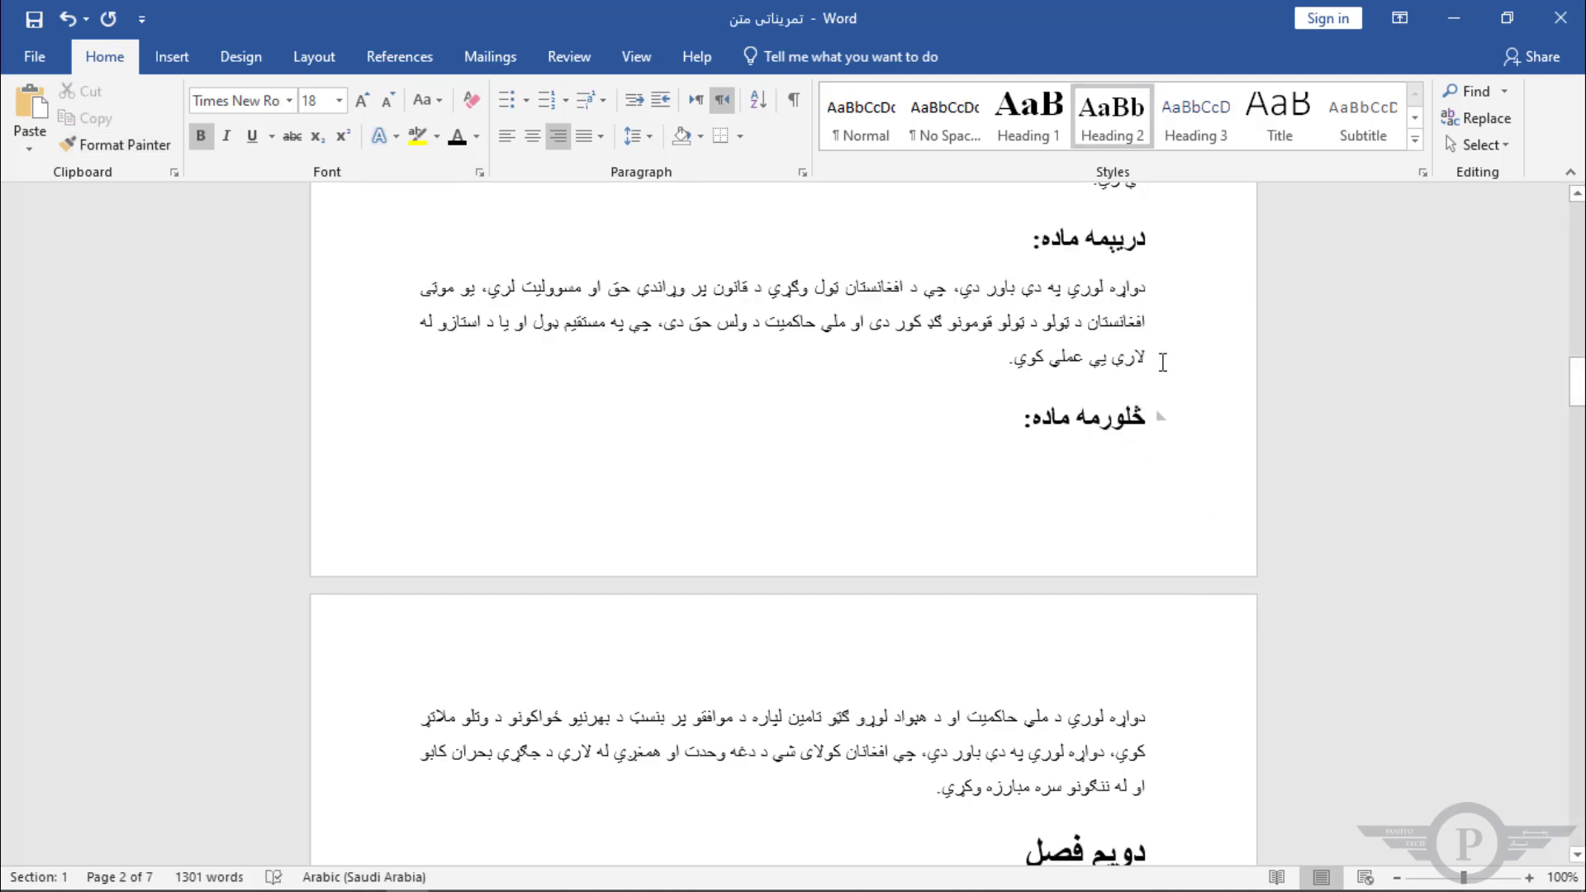
{"action": "left_click", "coordinate": [1162, 241]}
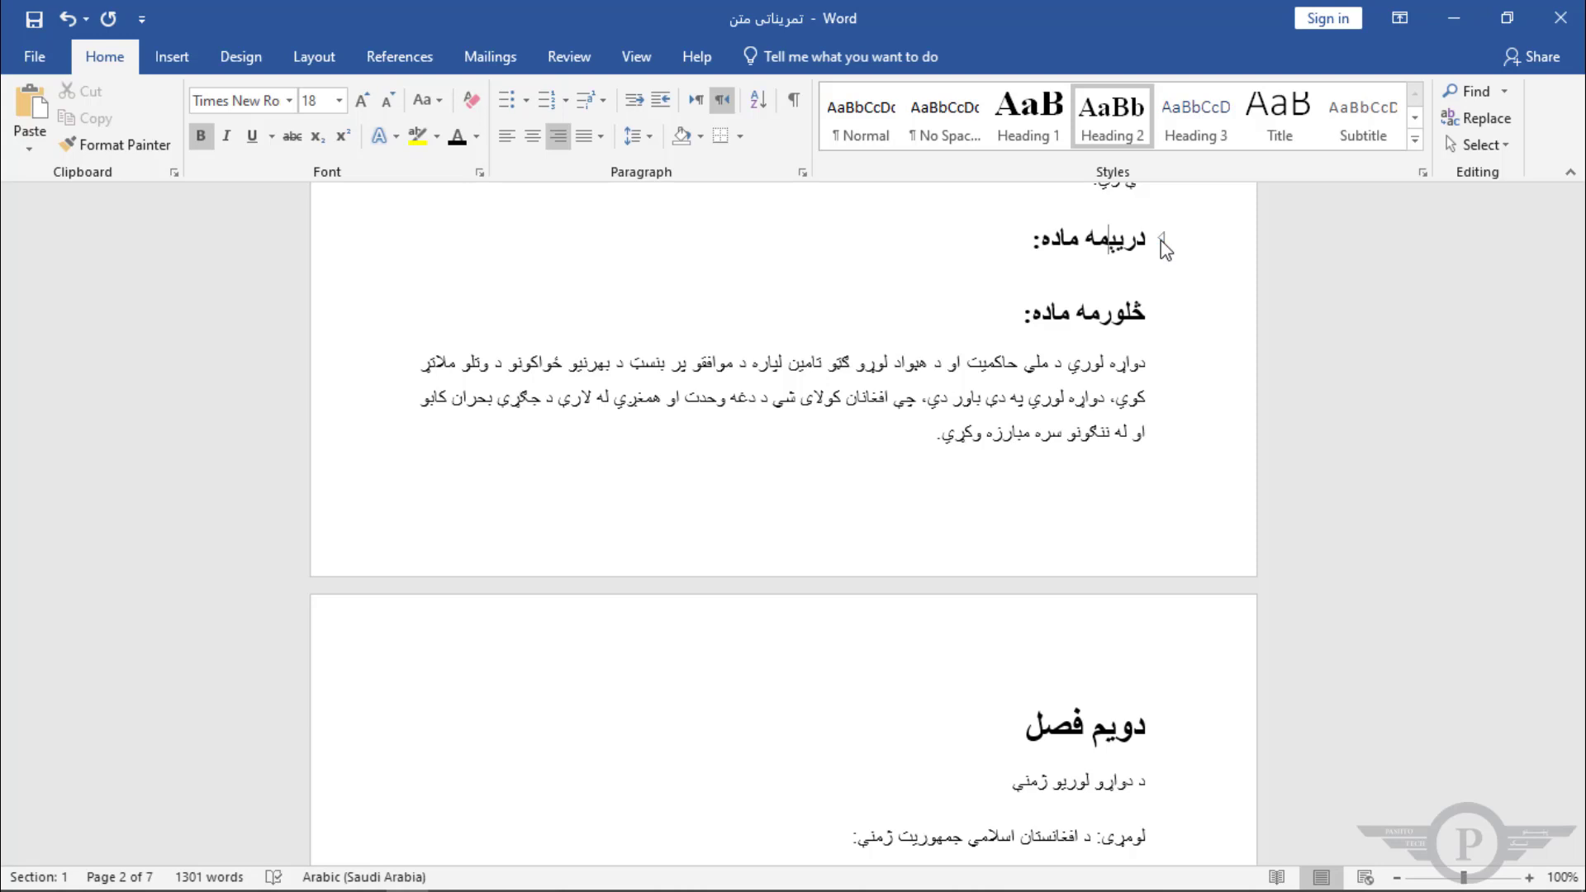
{"action": "left_click", "coordinate": [1163, 239]}
{"action": "scroll", "coordinate": [1140, 372], "scroll_direction": "down", "scroll_amount": 4}
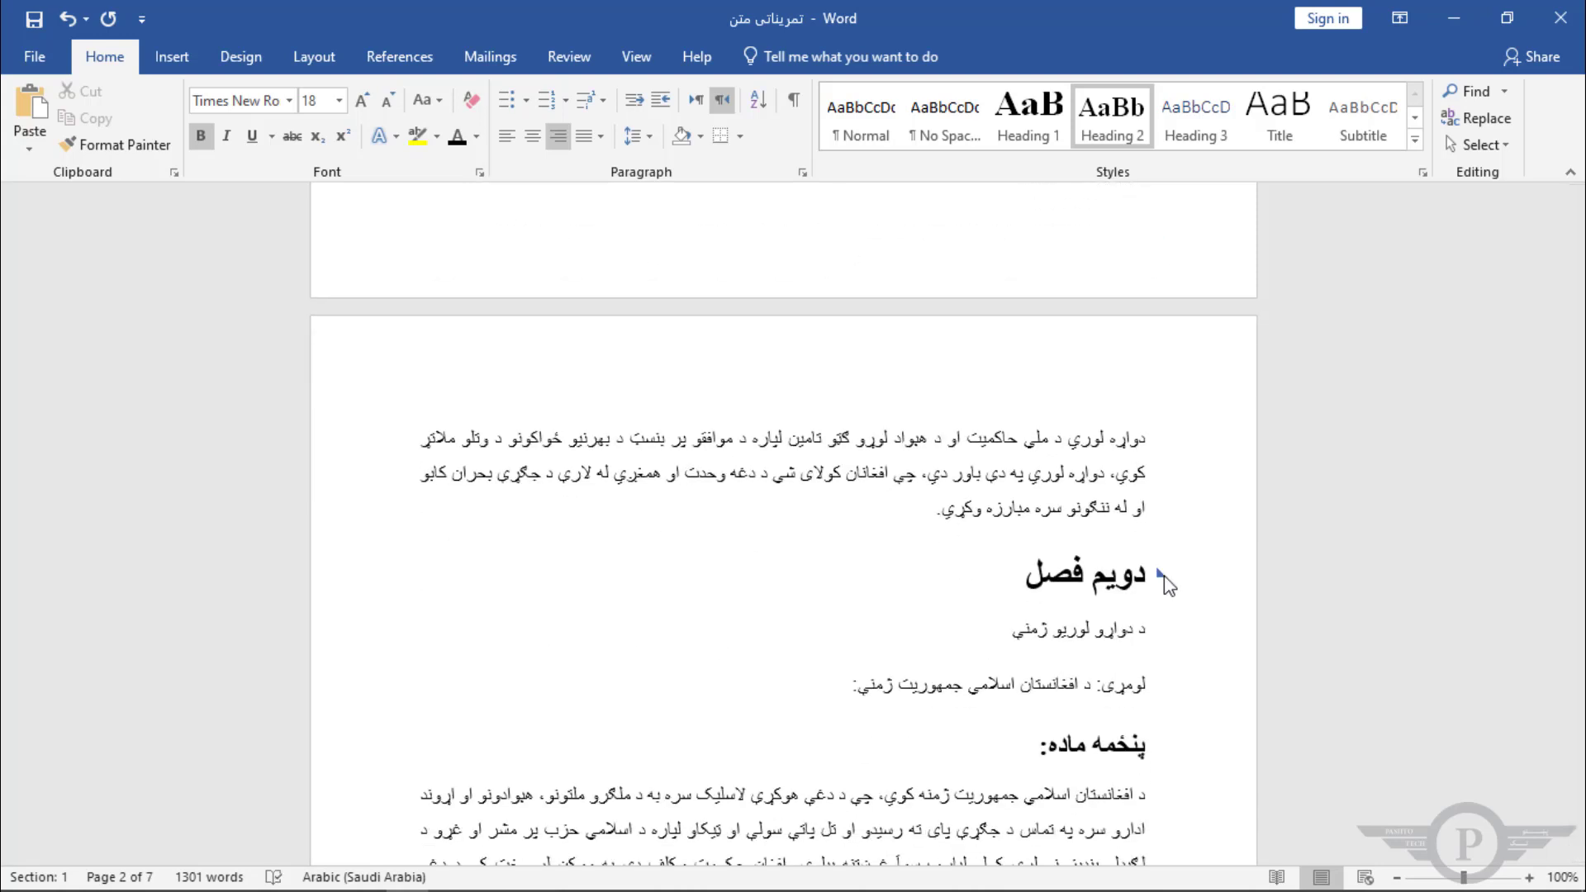
{"action": "left_click", "coordinate": [1161, 574]}
{"action": "left_click", "coordinate": [1161, 574]}
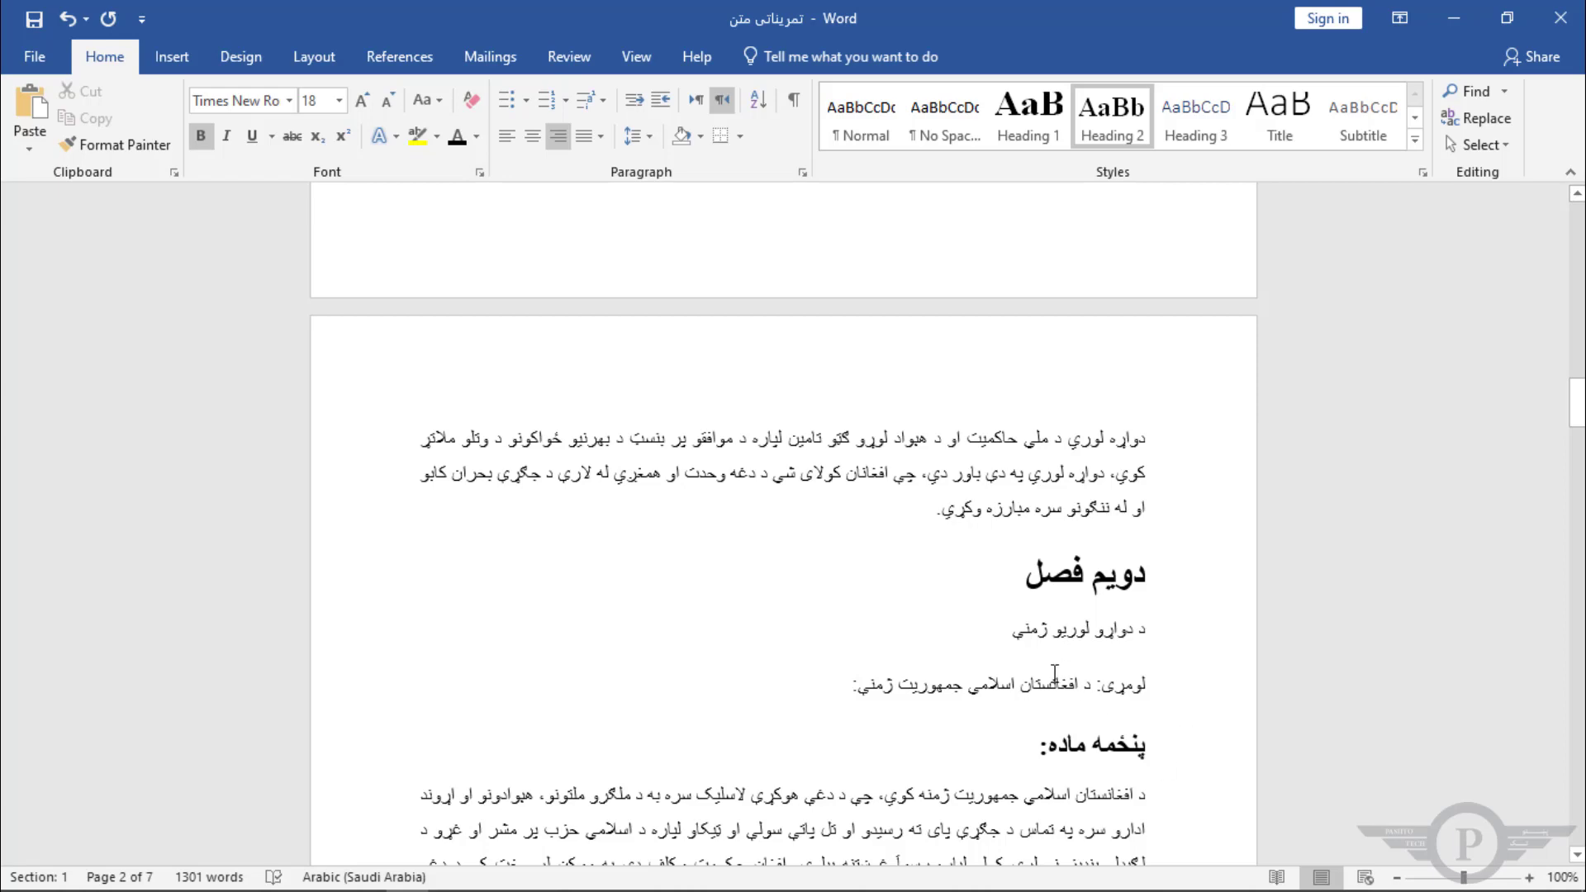
Review the formatted article headings through the end of the document and check the blank gap before the seventeenth article heading
{"action": "scroll", "coordinate": [1055, 673], "scroll_direction": "down", "scroll_amount": 20}
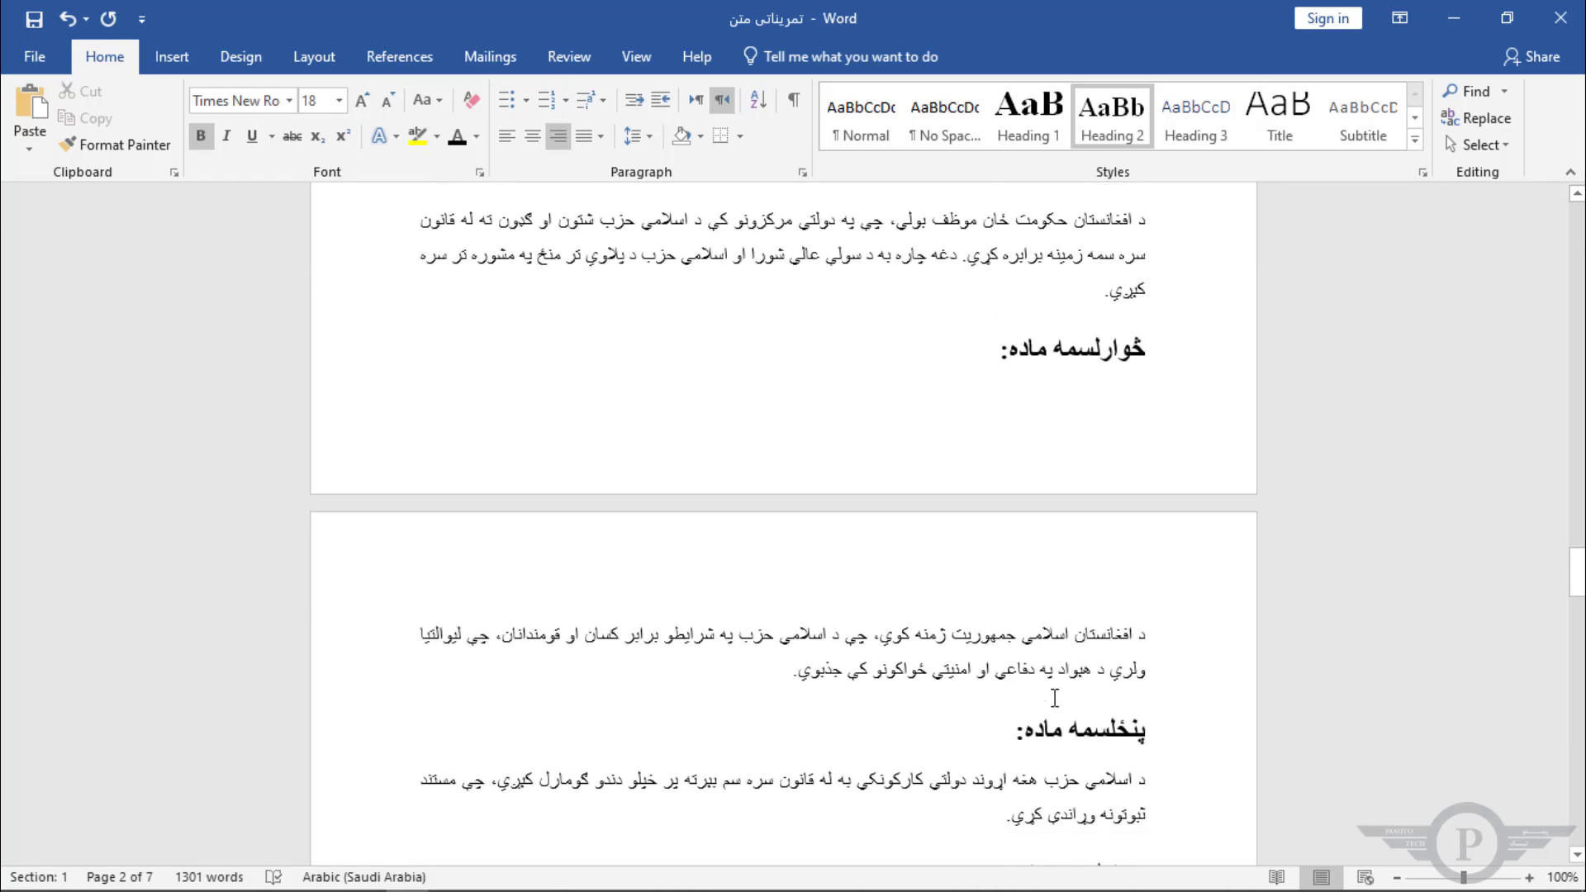
{"action": "scroll", "coordinate": [1055, 698], "scroll_direction": "down", "scroll_amount": 15}
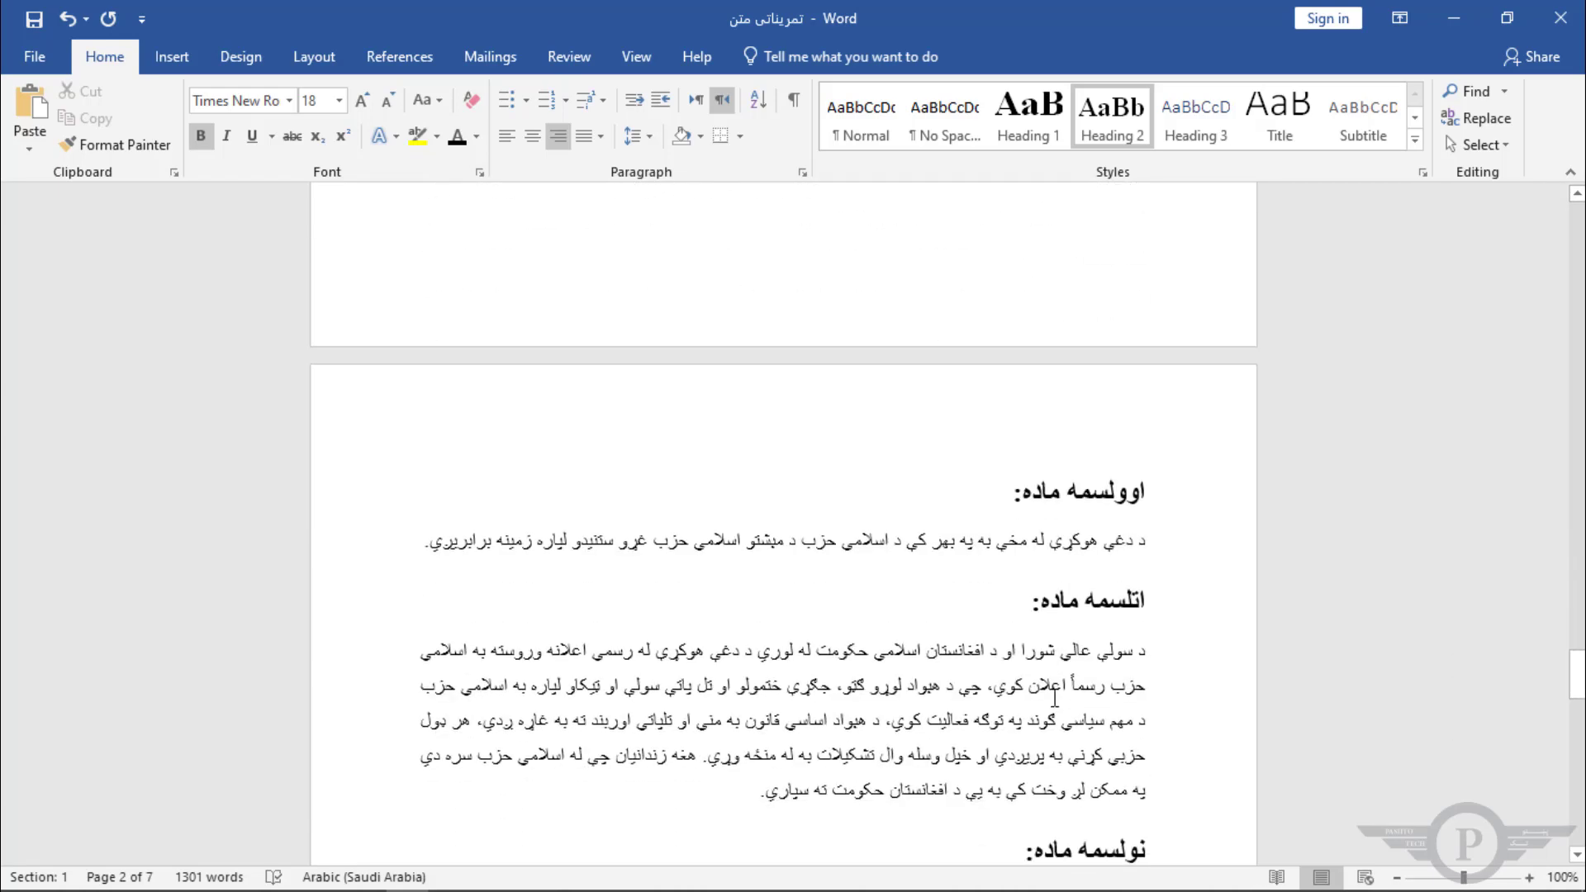
{"action": "scroll", "coordinate": [1055, 698], "scroll_direction": "up", "scroll_amount": 7}
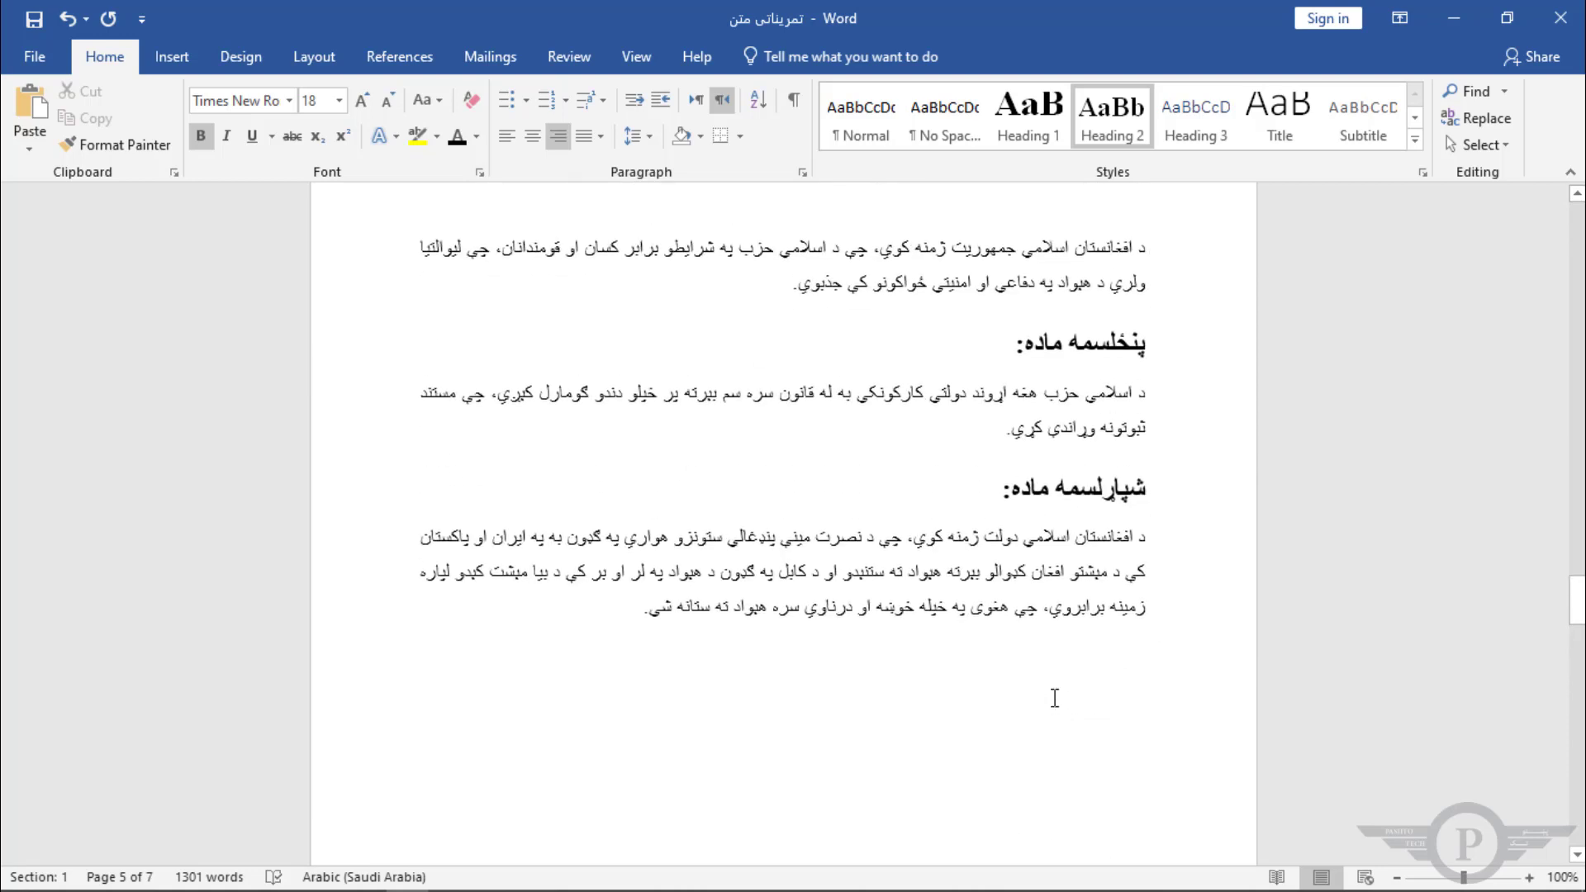
{"action": "left_click", "coordinate": [1136, 672]}
{"action": "scroll", "coordinate": [1136, 672], "scroll_direction": "down", "scroll_amount": 7}
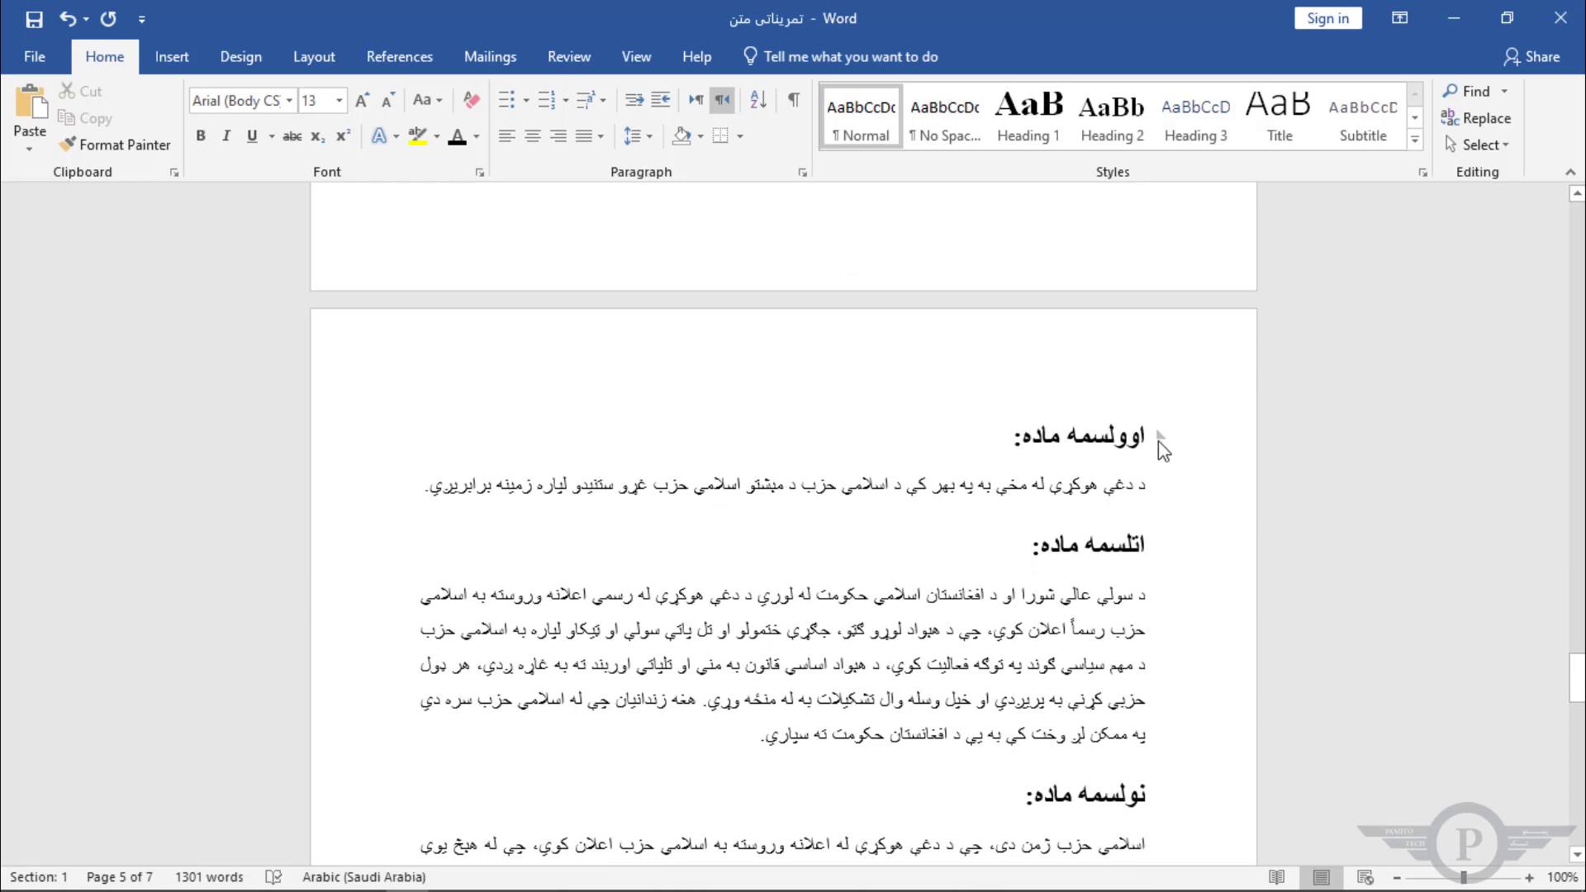
{"action": "left_click", "coordinate": [1153, 401]}
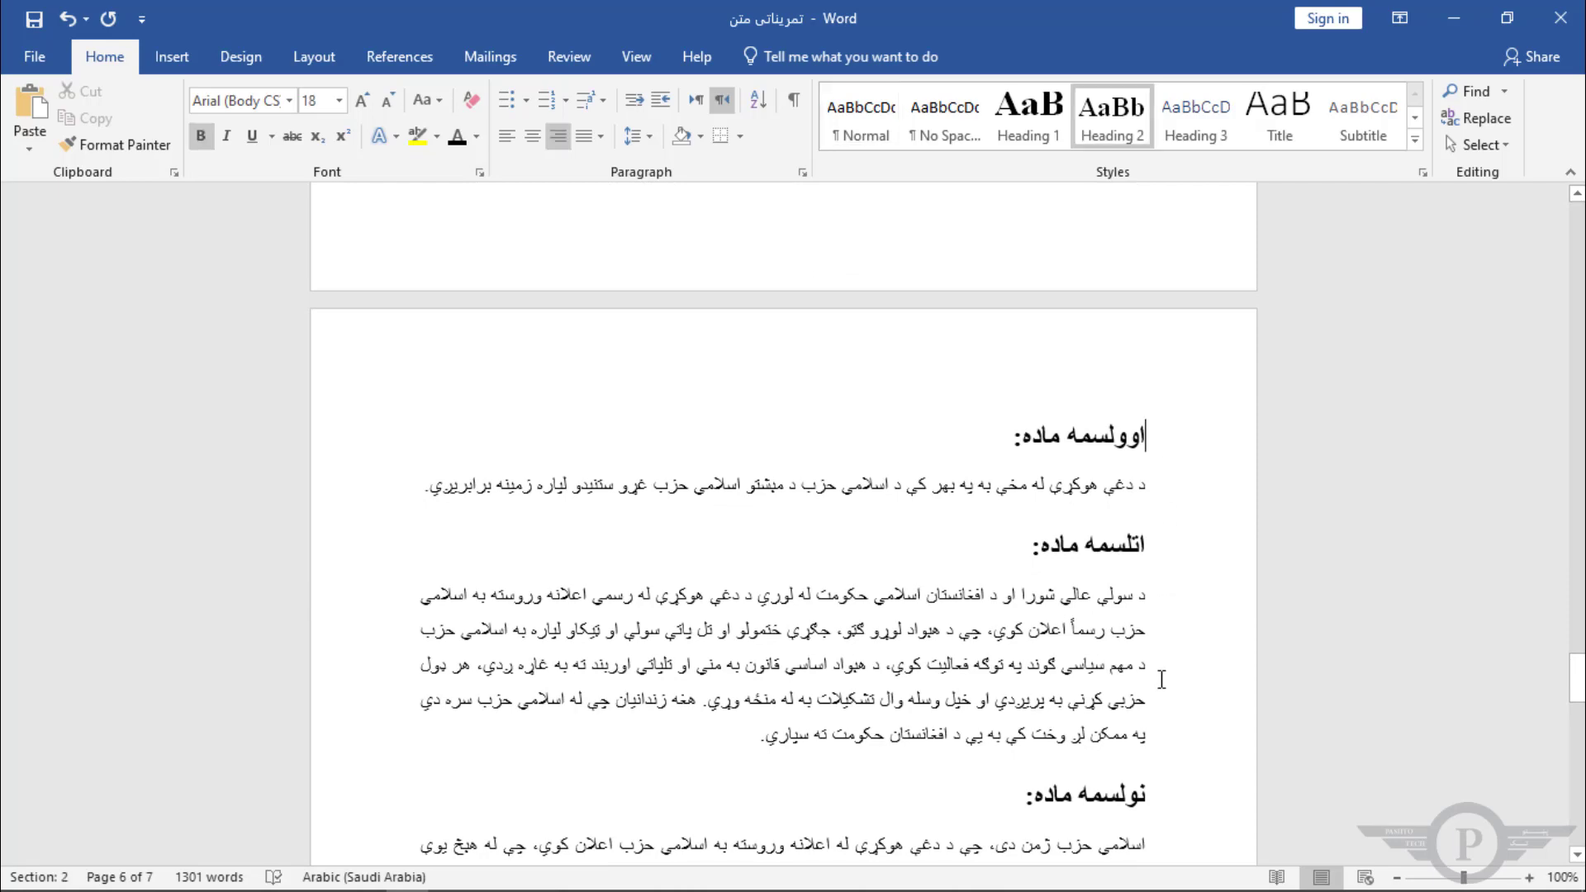
{"action": "scroll", "coordinate": [1161, 681], "scroll_direction": "down", "scroll_amount": 3}
{"action": "scroll", "coordinate": [1162, 681], "scroll_direction": "down", "scroll_amount": 10}
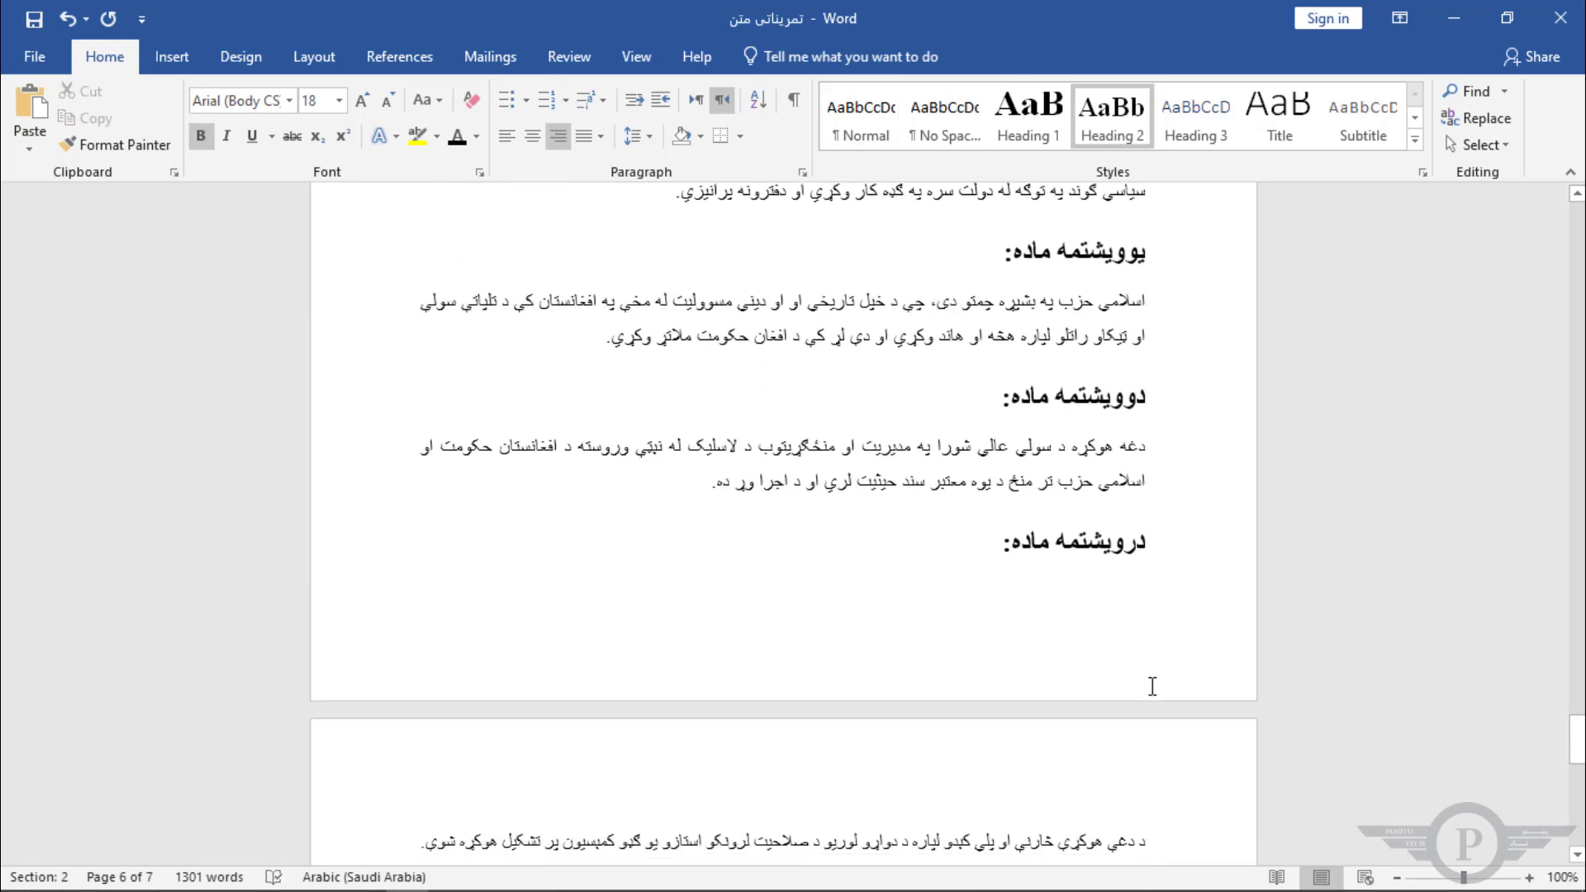
{"action": "scroll", "coordinate": [1150, 689], "scroll_direction": "down", "scroll_amount": 1}
Delete the section break between the sixteenth article's text and the seventeenth article heading
{"action": "scroll", "coordinate": [1089, 335], "scroll_direction": "up", "scroll_amount": 15}
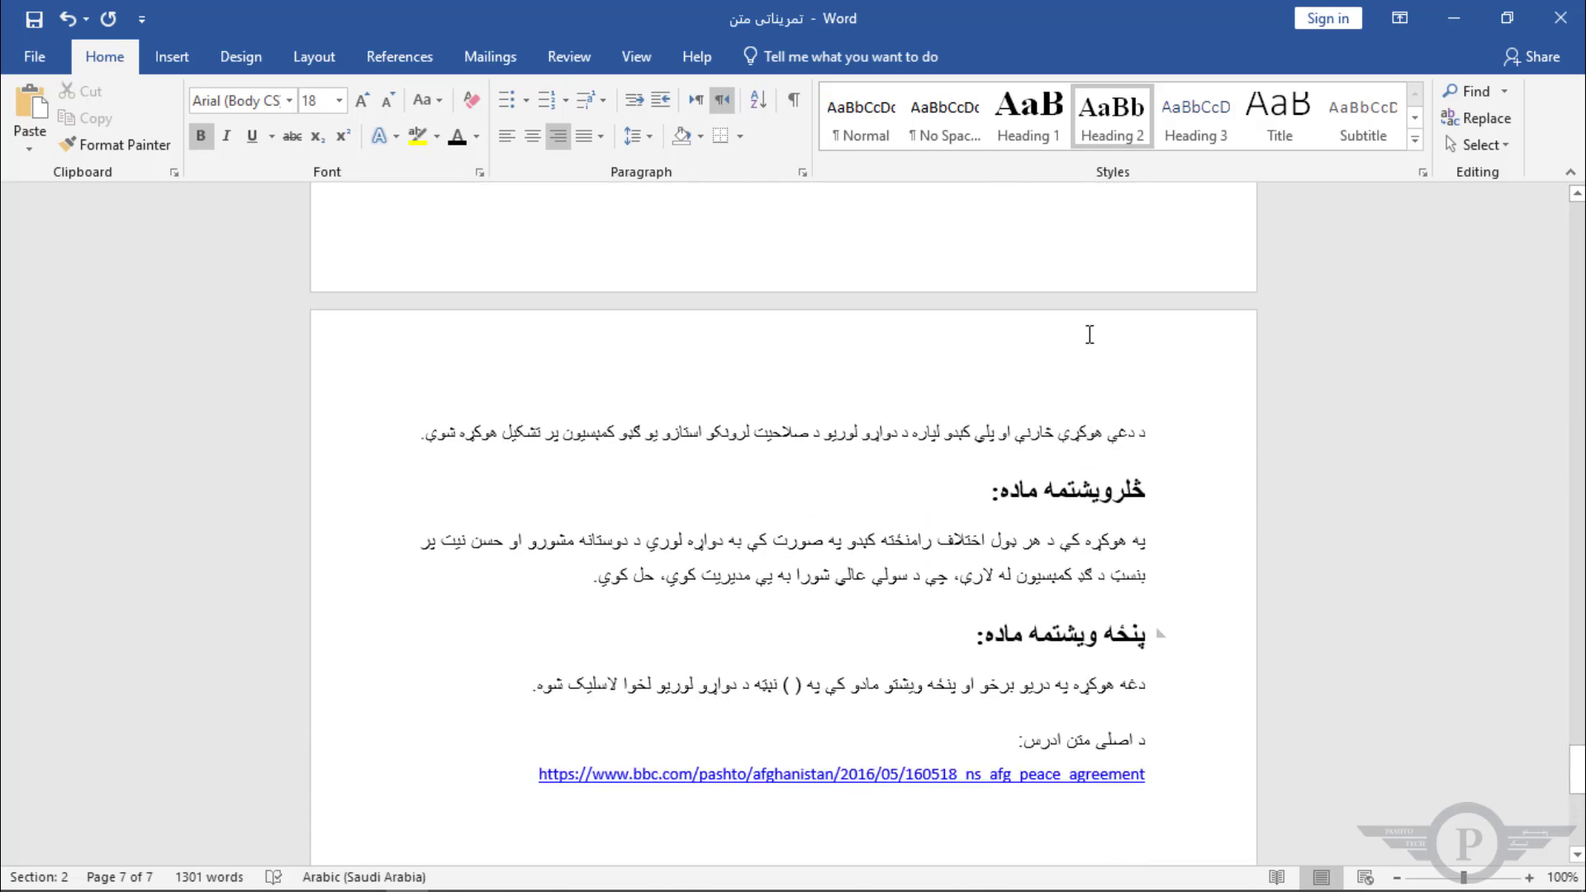
{"action": "scroll", "coordinate": [1087, 333], "scroll_direction": "up", "scroll_amount": 5}
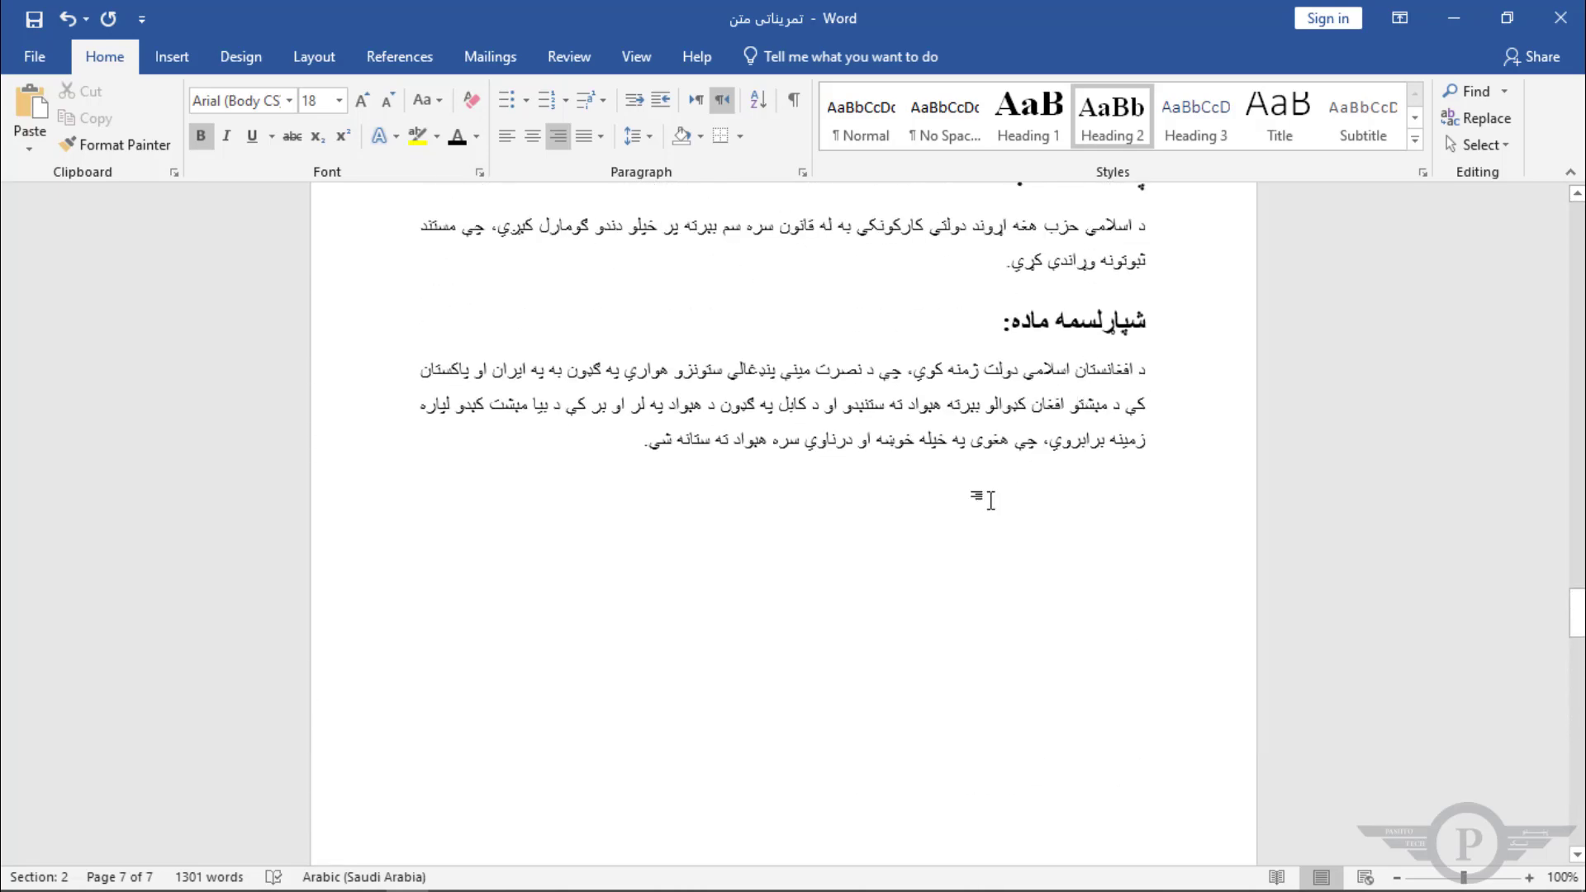
{"action": "left_click", "coordinate": [586, 455]}
{"action": "key", "text": "Delete"}
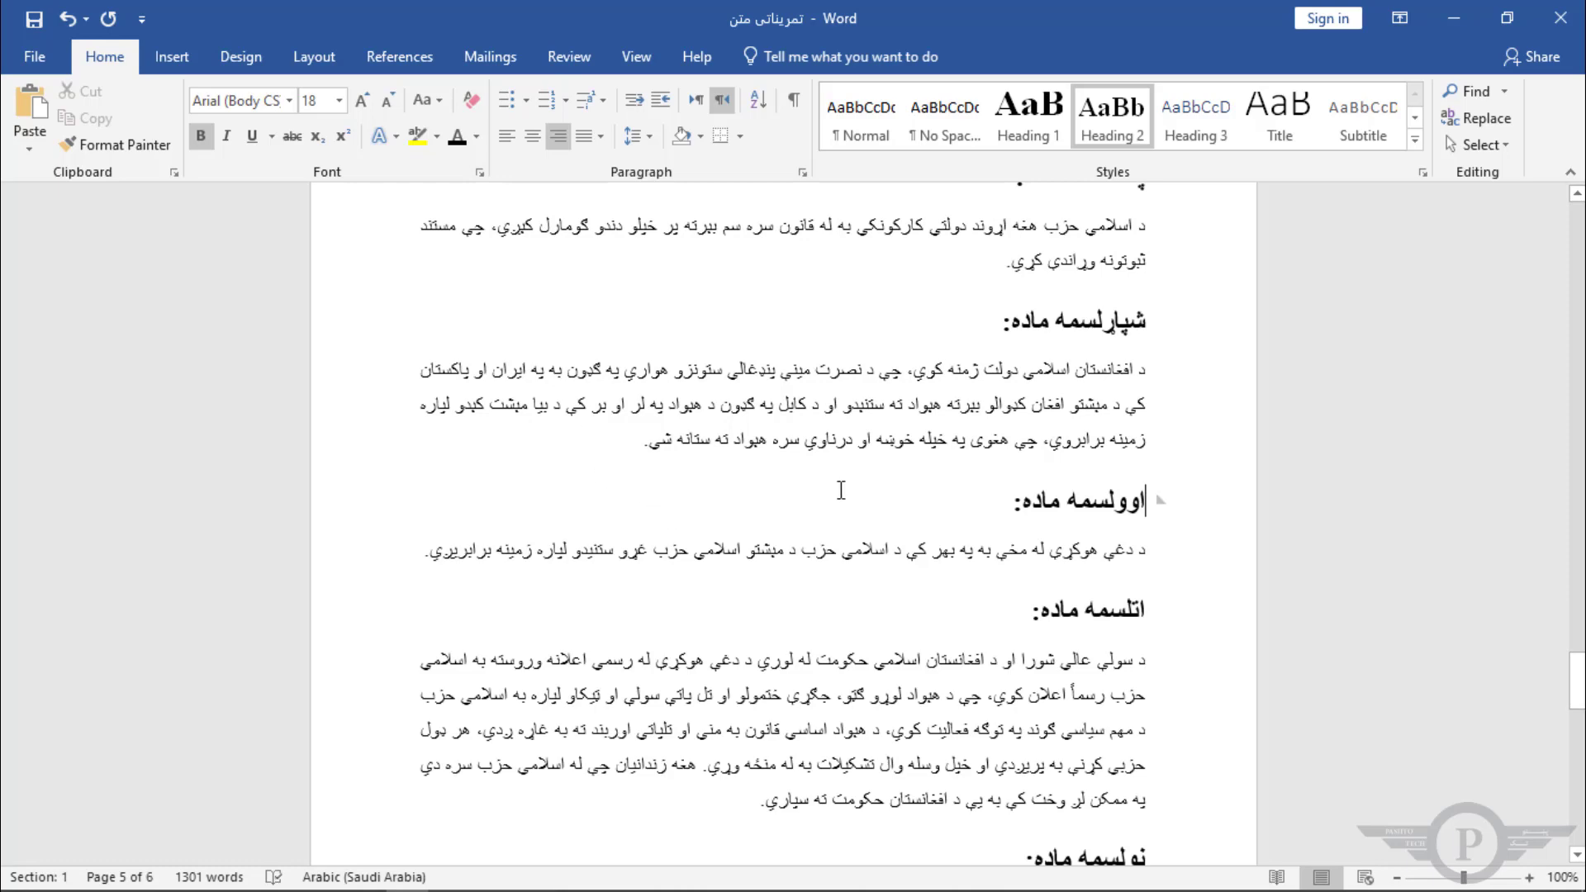
Update the table of contents on the first page and look through its generated entries
{"action": "left_click_drag", "start_coordinate": [1577, 681], "coordinate": [1577, 230]}
{"action": "left_click", "coordinate": [428, 363]}
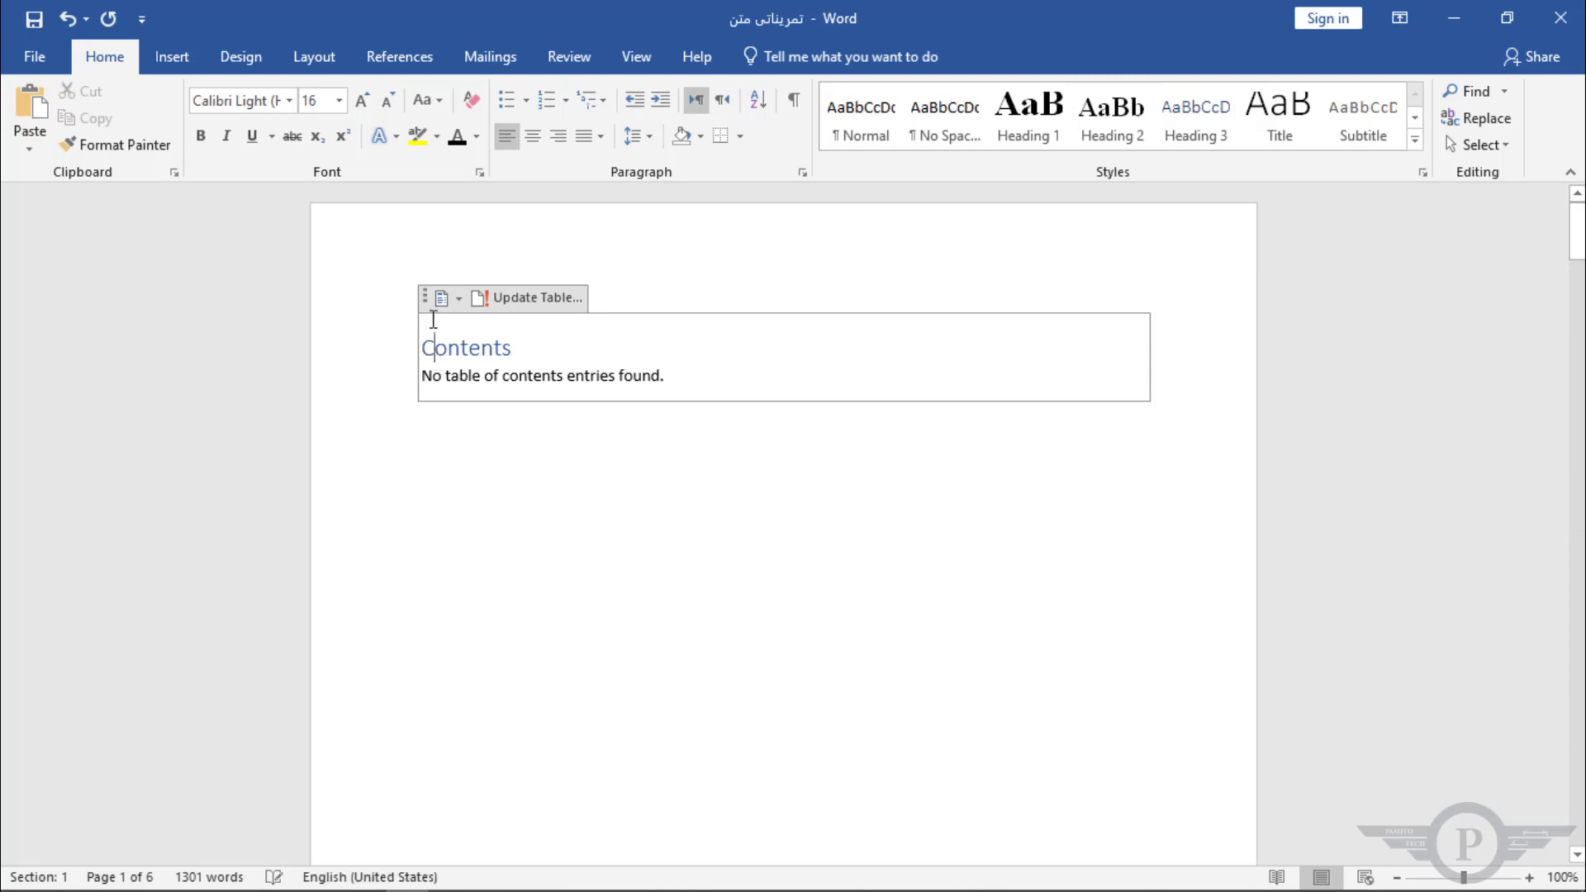
{"action": "left_click", "coordinate": [458, 299]}
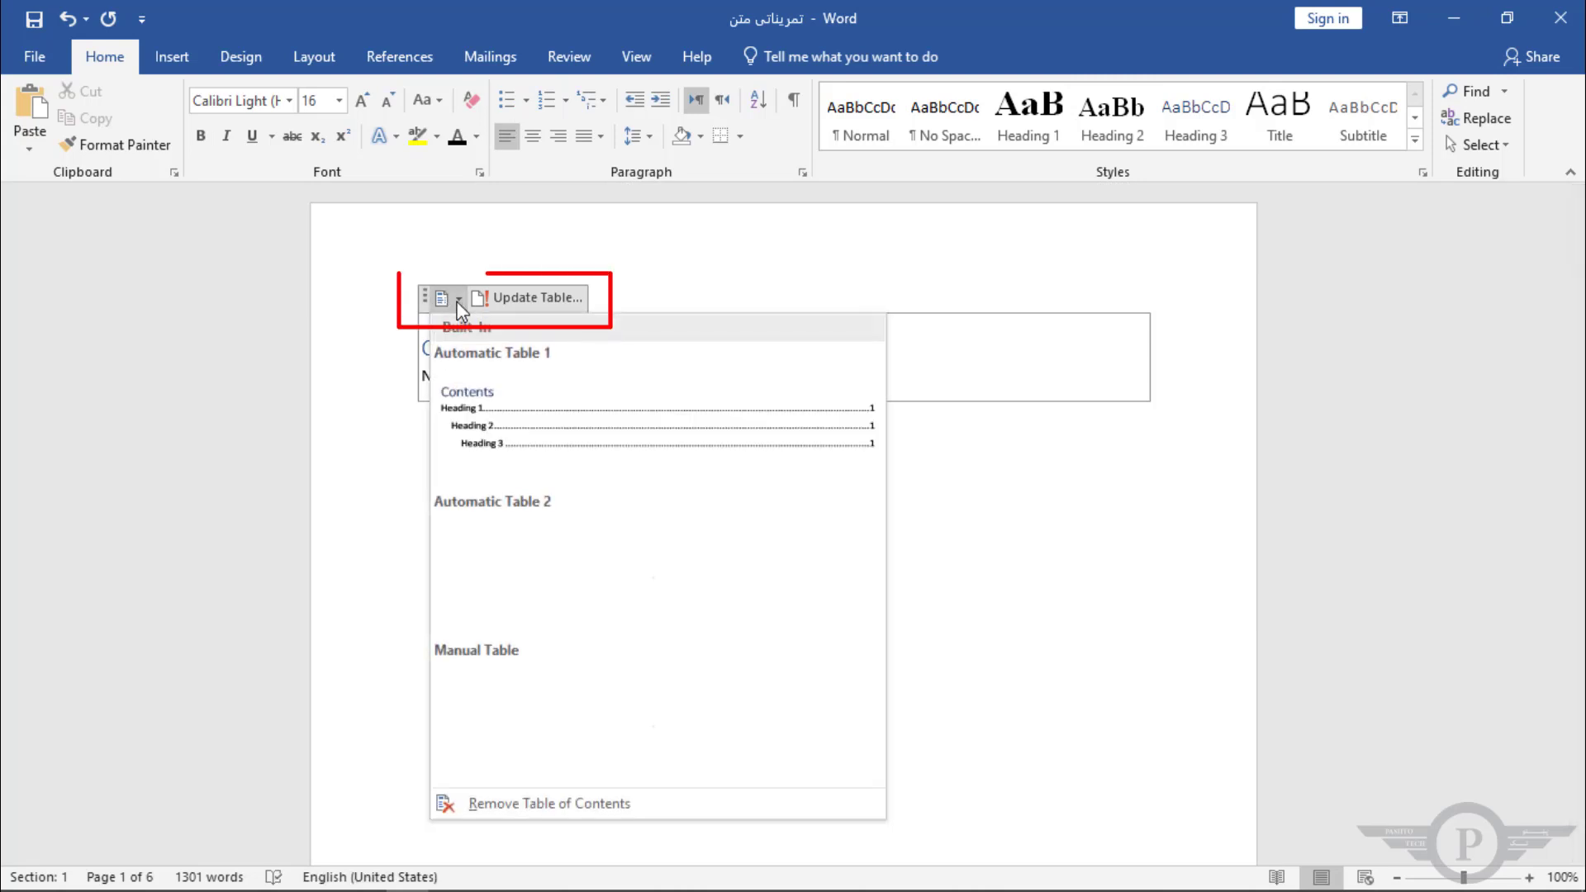
{"action": "left_click", "coordinate": [535, 299]}
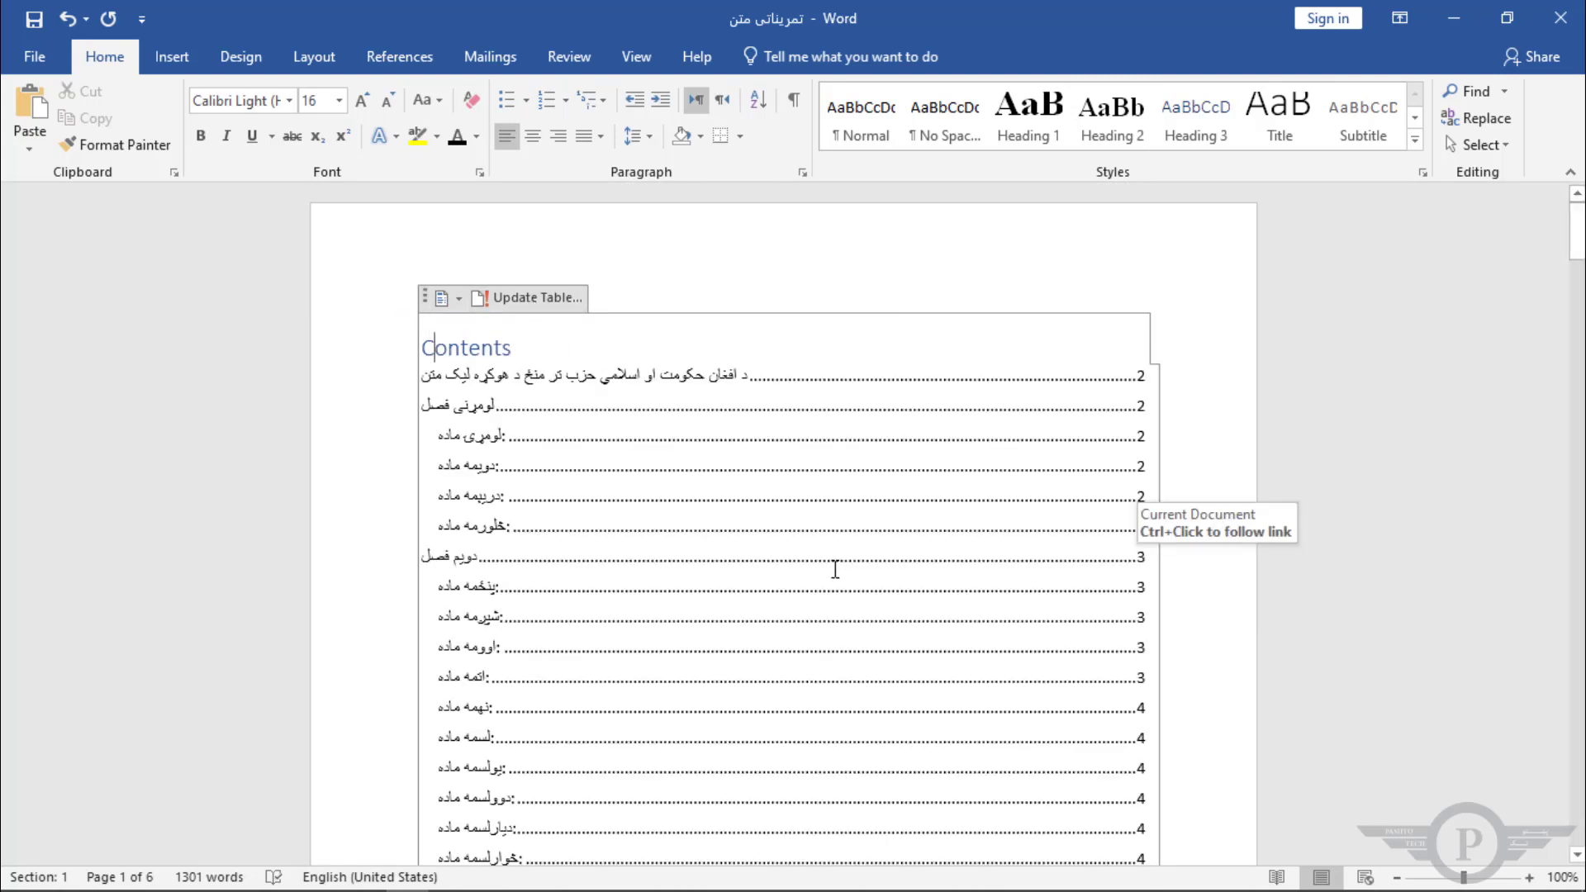
{"action": "scroll", "coordinate": [835, 569], "scroll_direction": "down", "scroll_amount": 5}
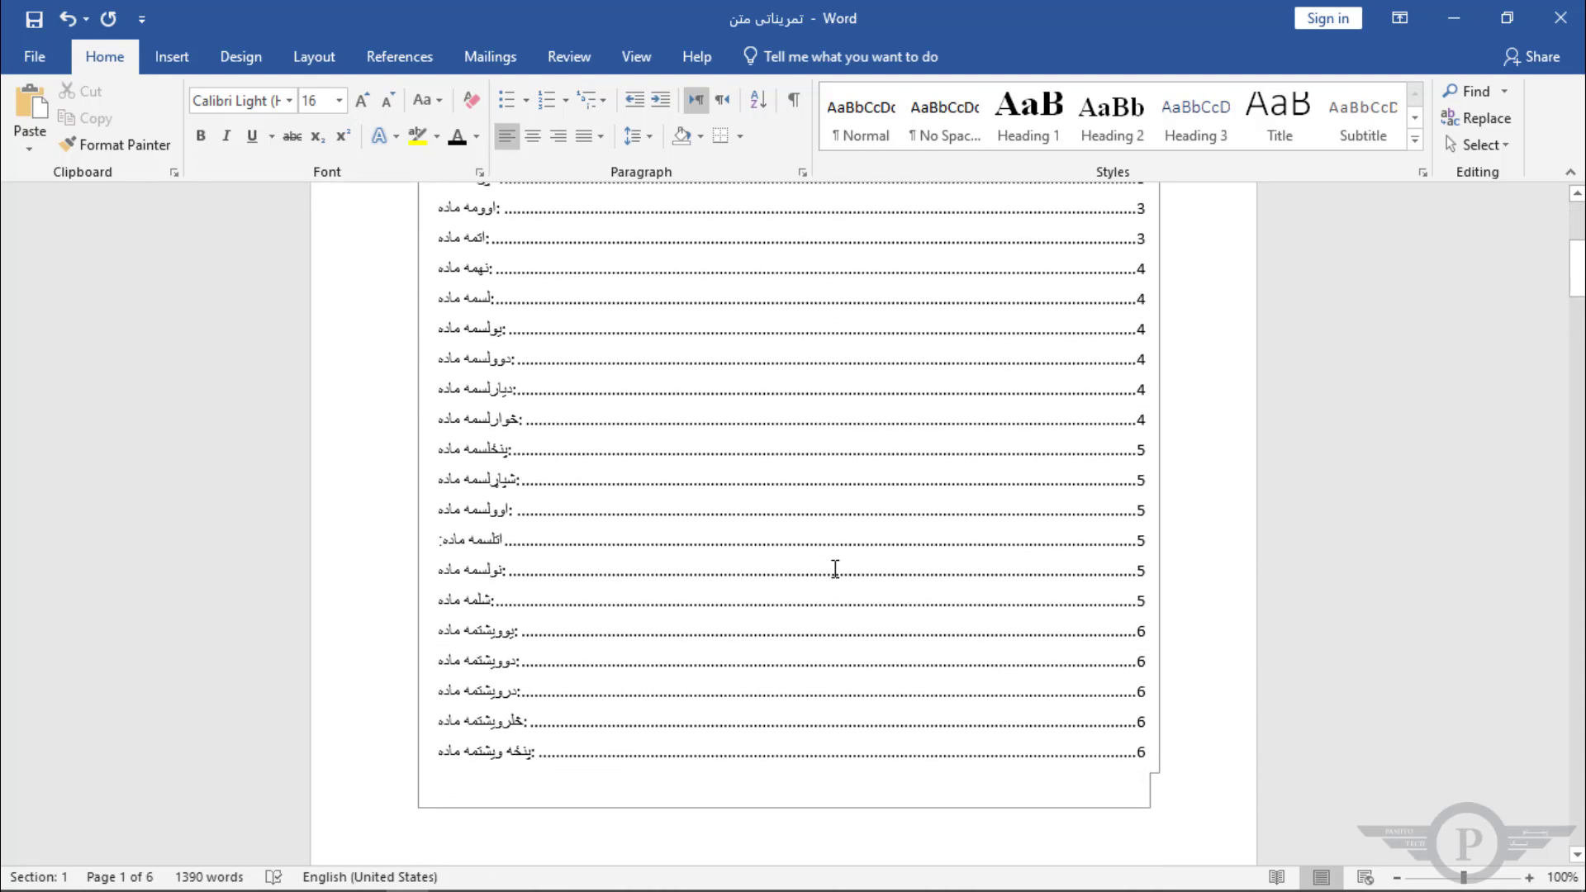
{"action": "scroll", "coordinate": [835, 569], "scroll_direction": "up", "scroll_amount": 2}
{"action": "scroll", "coordinate": [835, 570], "scroll_direction": "up", "scroll_amount": 3}
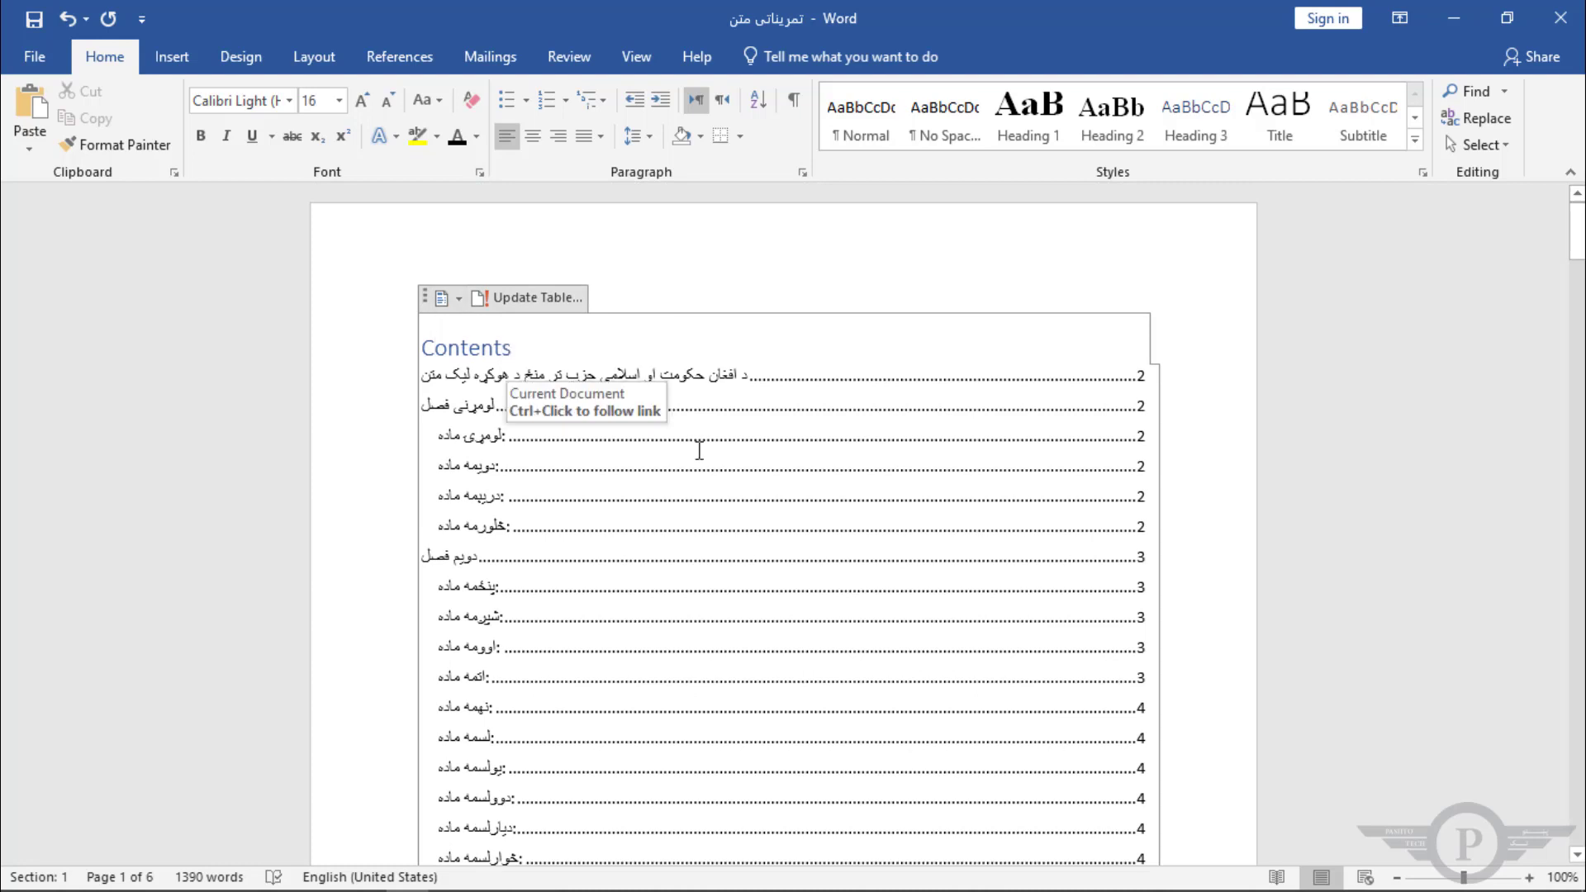
{"action": "scroll", "coordinate": [656, 526], "scroll_direction": "down", "scroll_amount": 6}
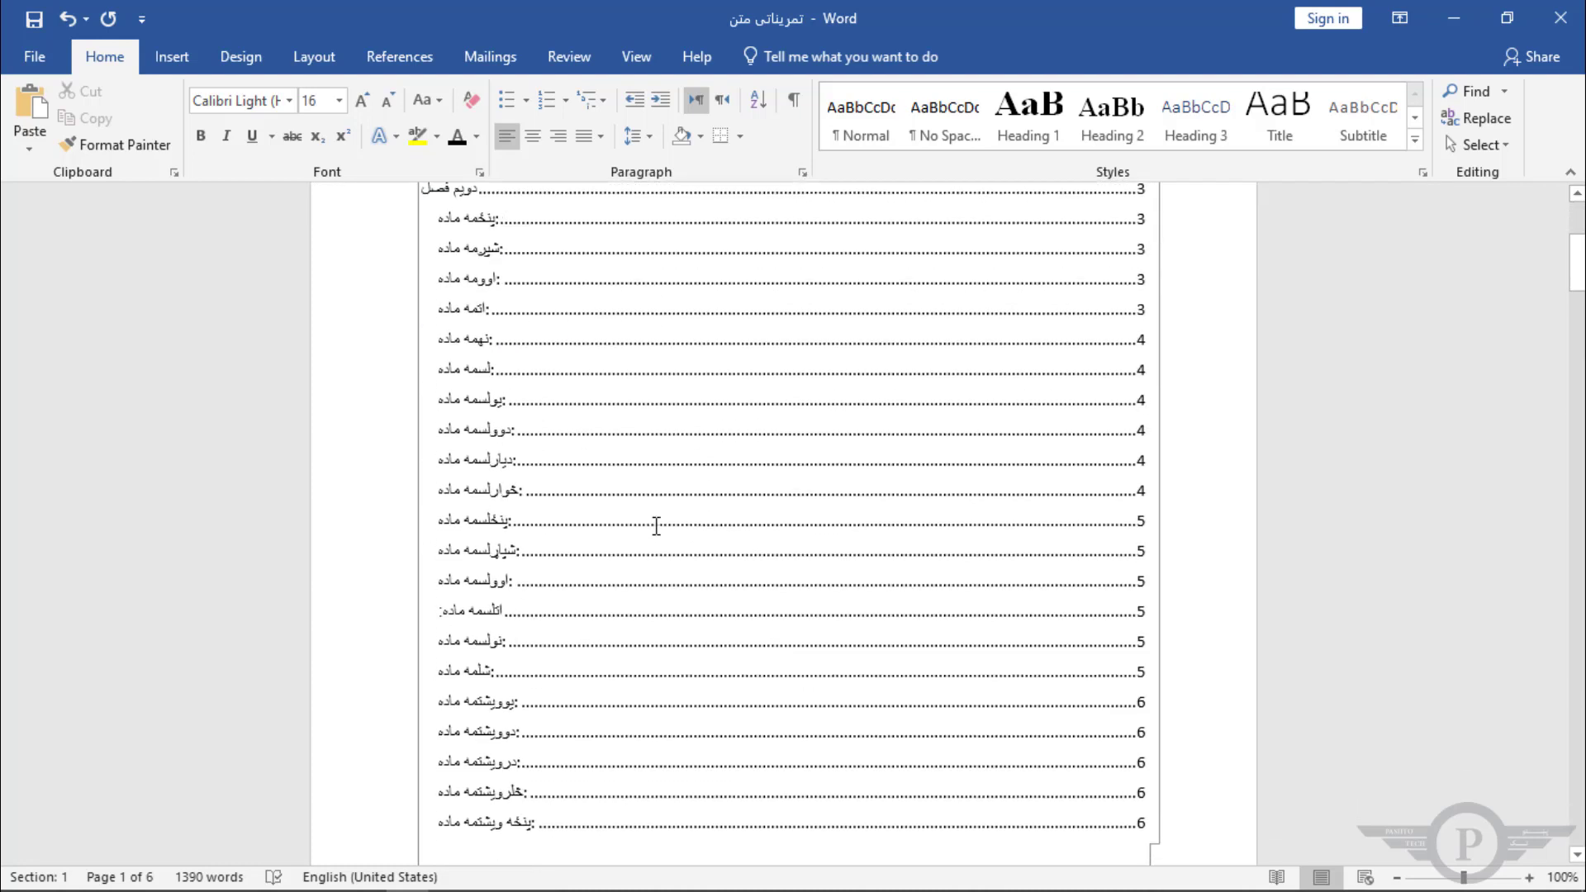
{"action": "scroll", "coordinate": [656, 526], "scroll_direction": "up", "scroll_amount": 6}
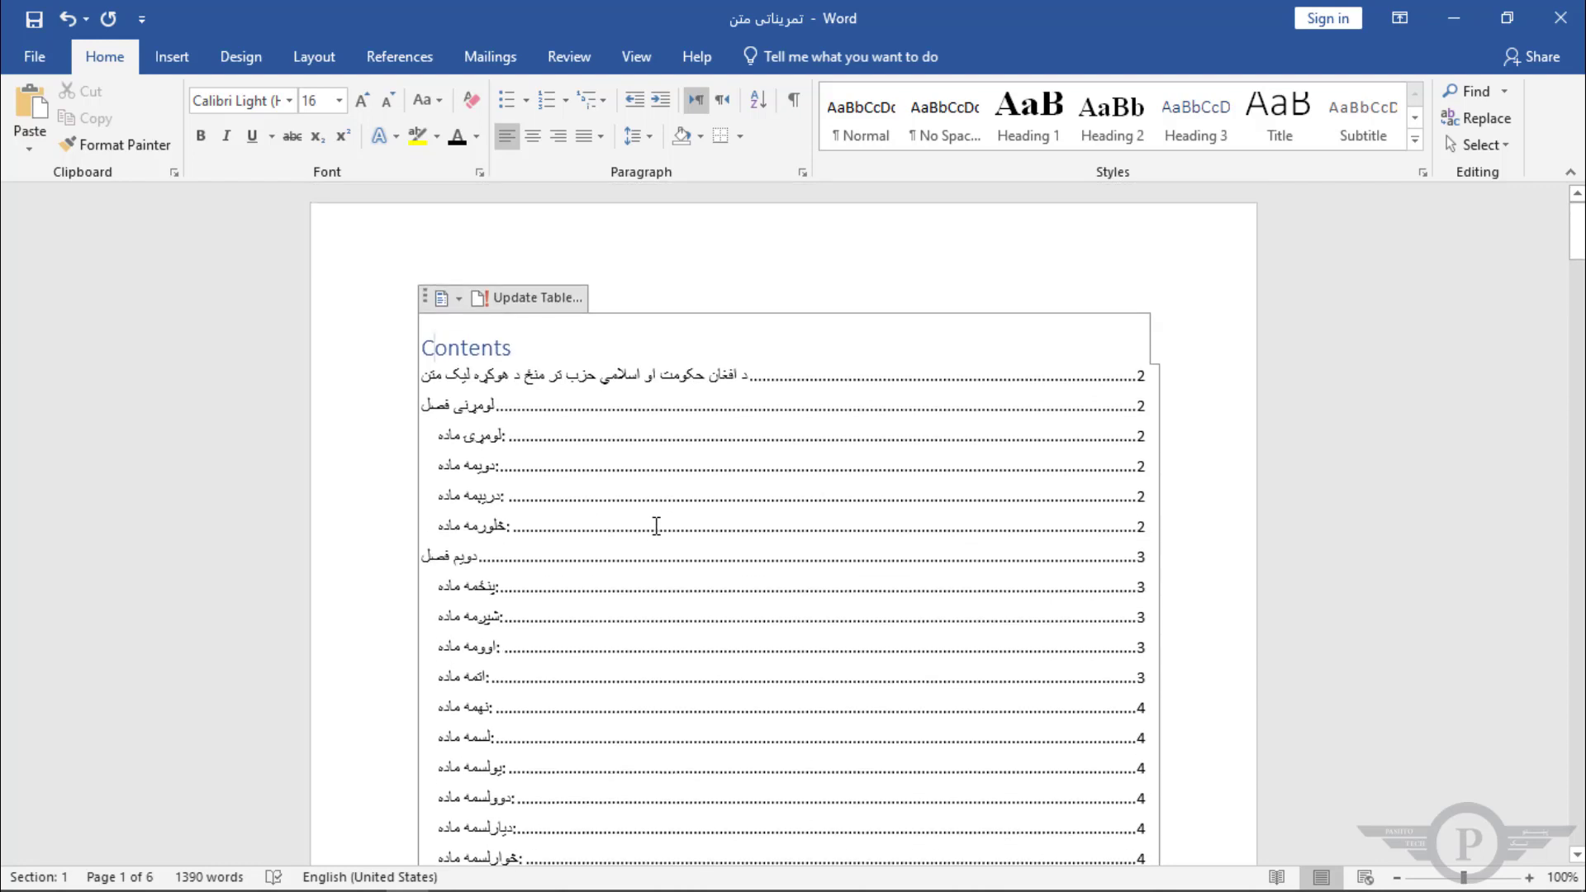
Set the text direction of the whole table of contents to right-to-left
{"action": "left_click", "coordinate": [428, 294]}
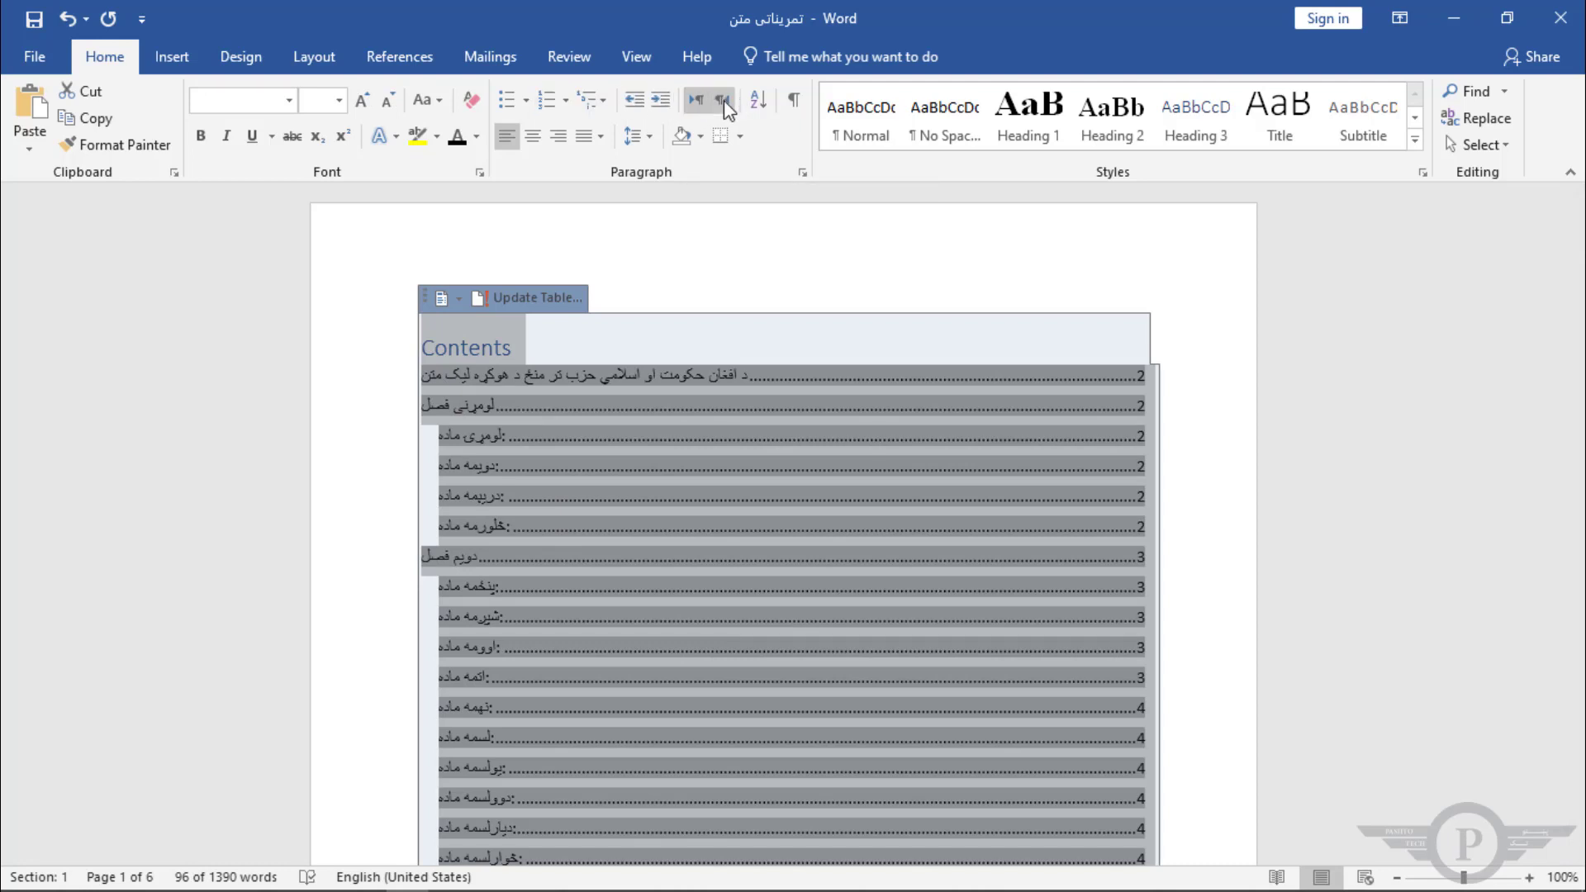
{"action": "left_click", "coordinate": [724, 101]}
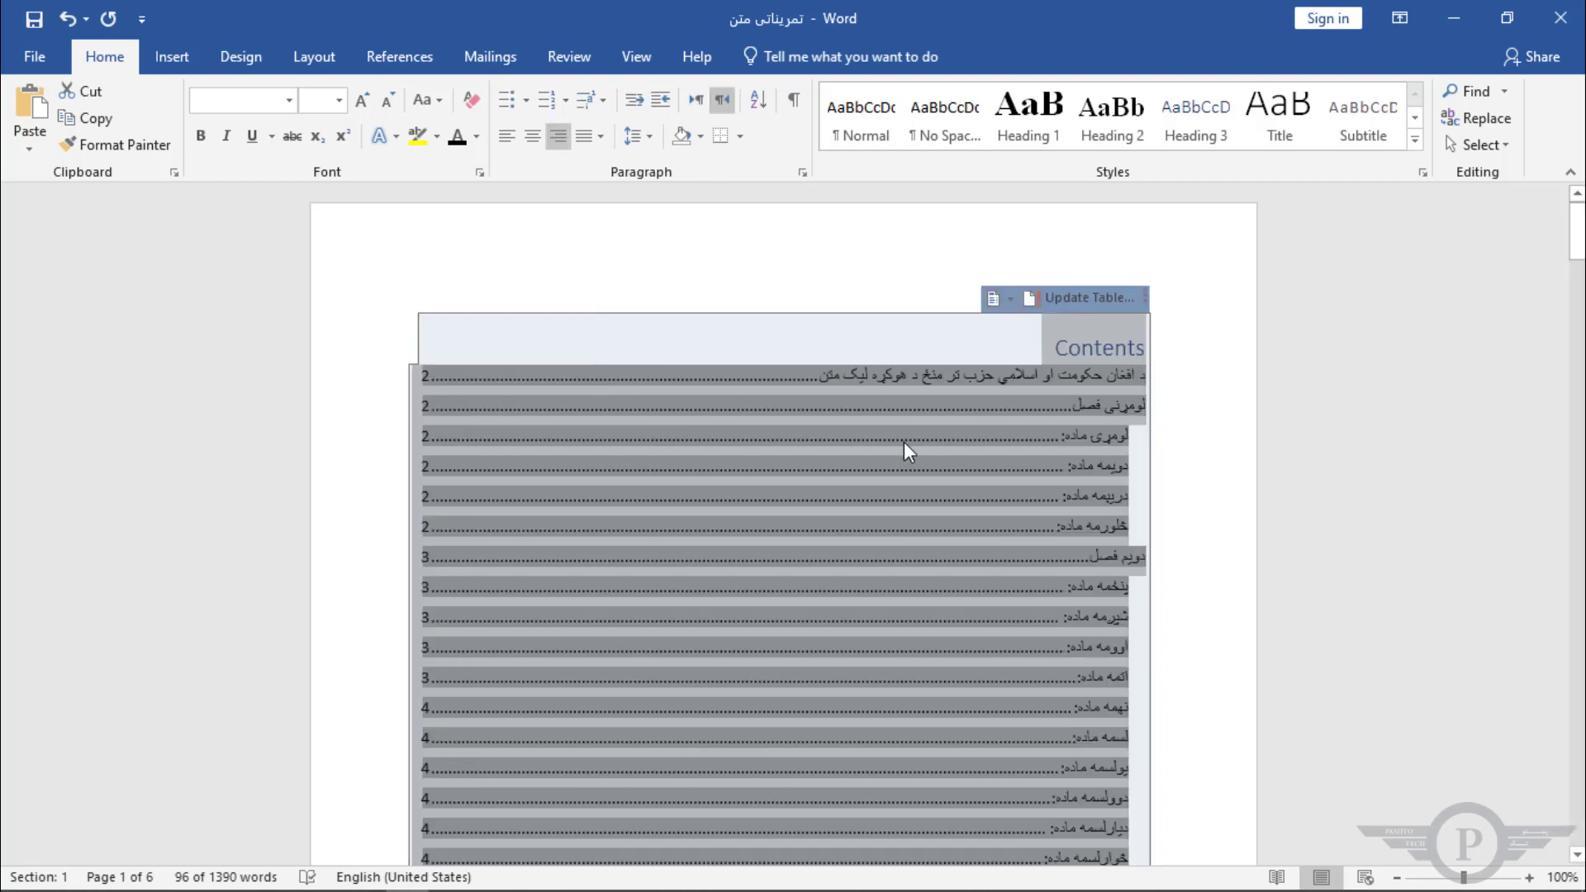
{"action": "left_click", "coordinate": [1067, 467]}
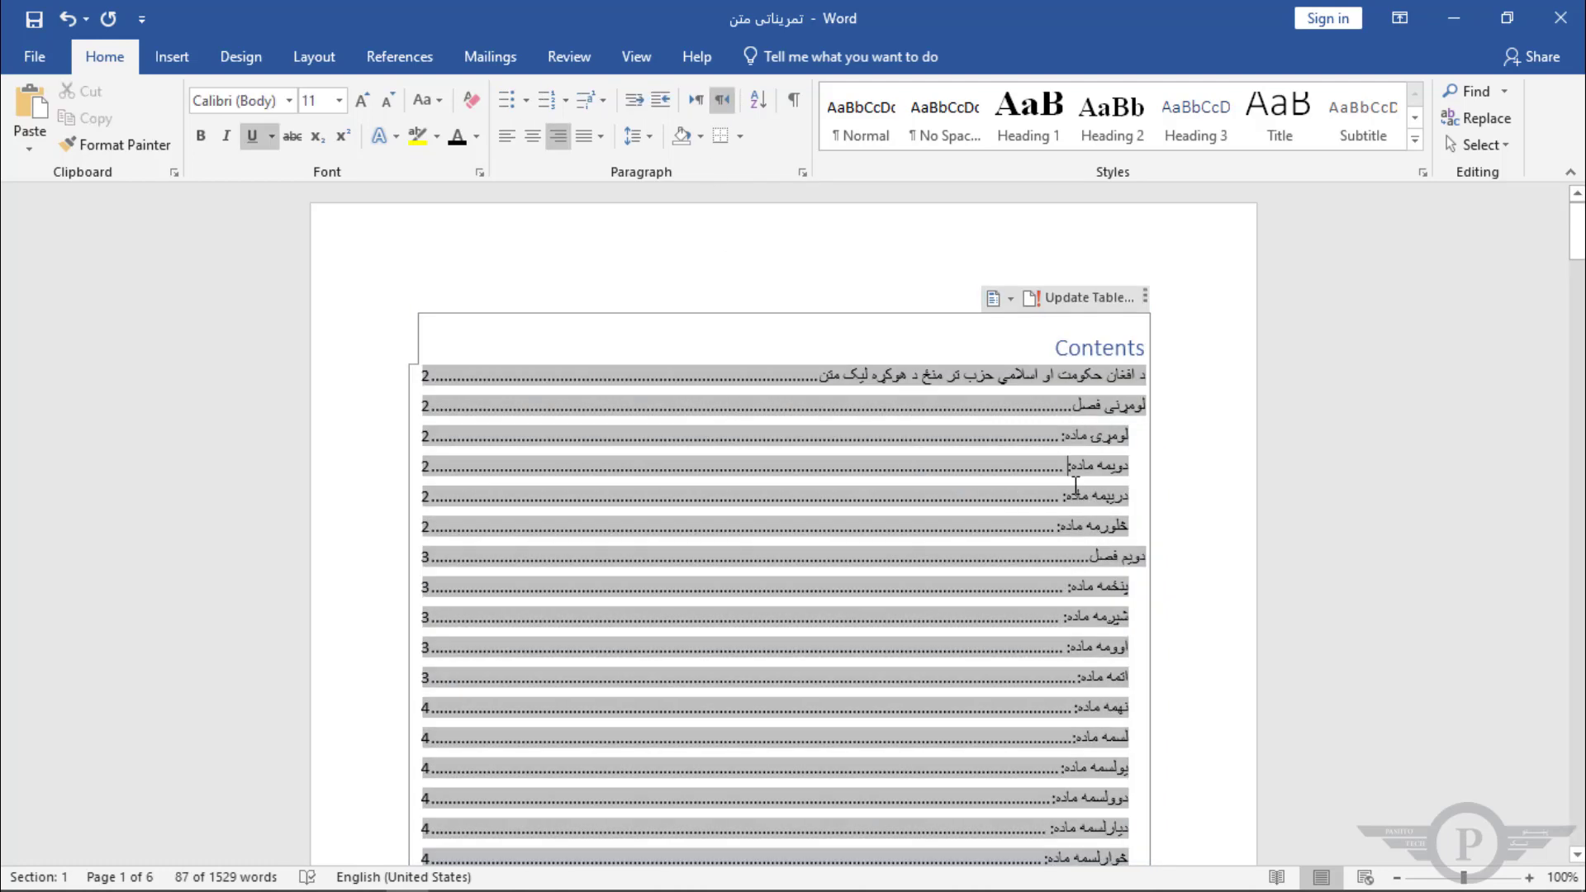
Replace the table's title "Contents" with the Pashto word "فهرست" and center it
{"action": "double_click", "coordinate": [1089, 354]}
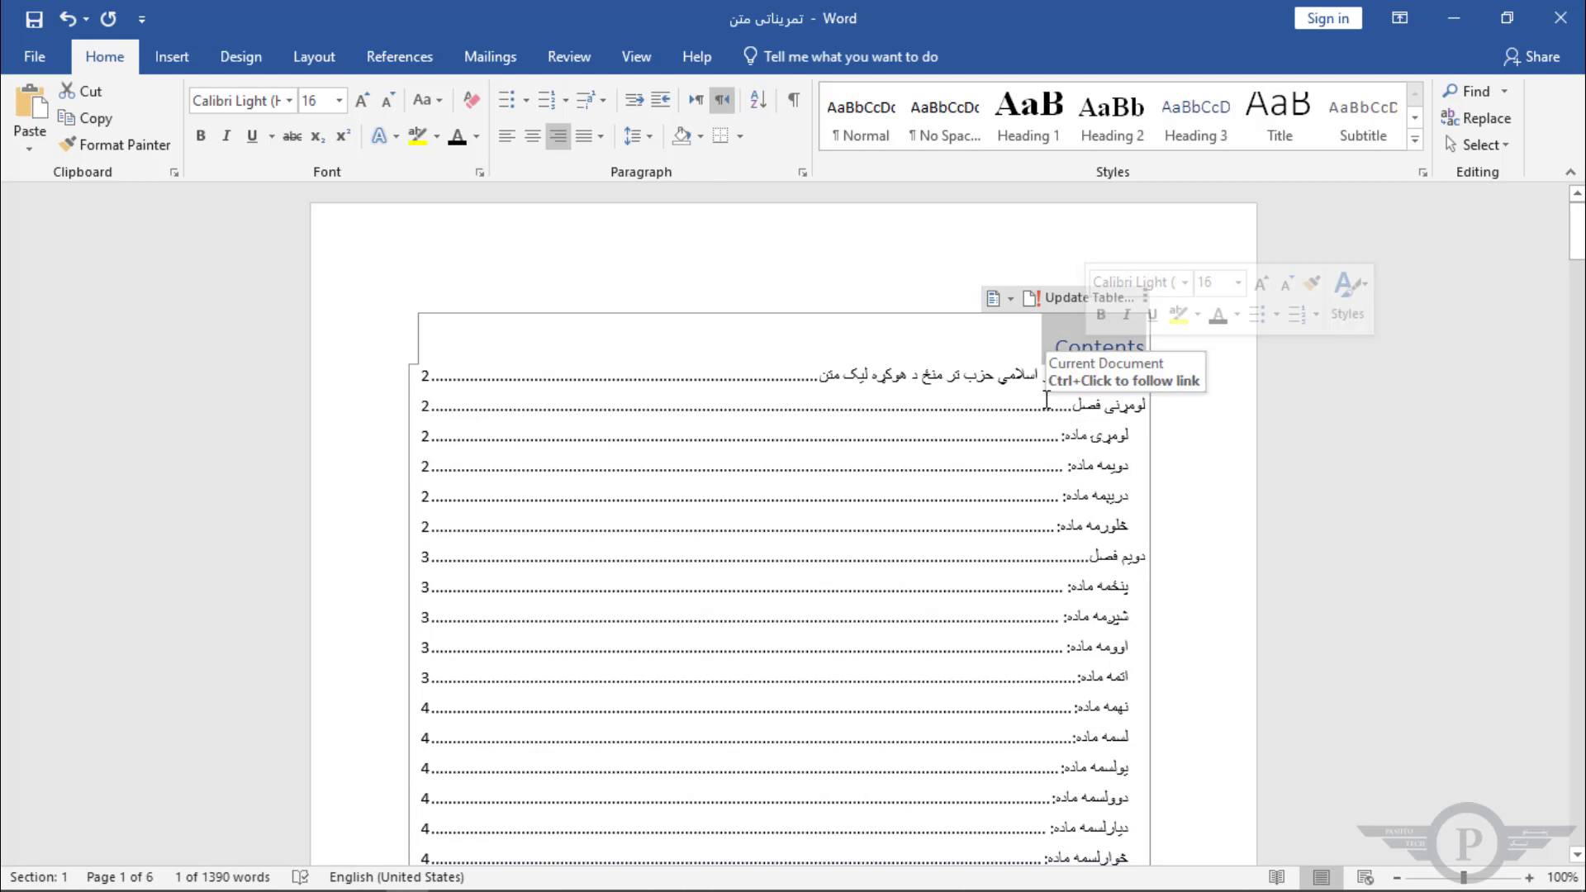
{"action": "key", "text": "super+space"}
{"action": "key", "text": "super+space"}
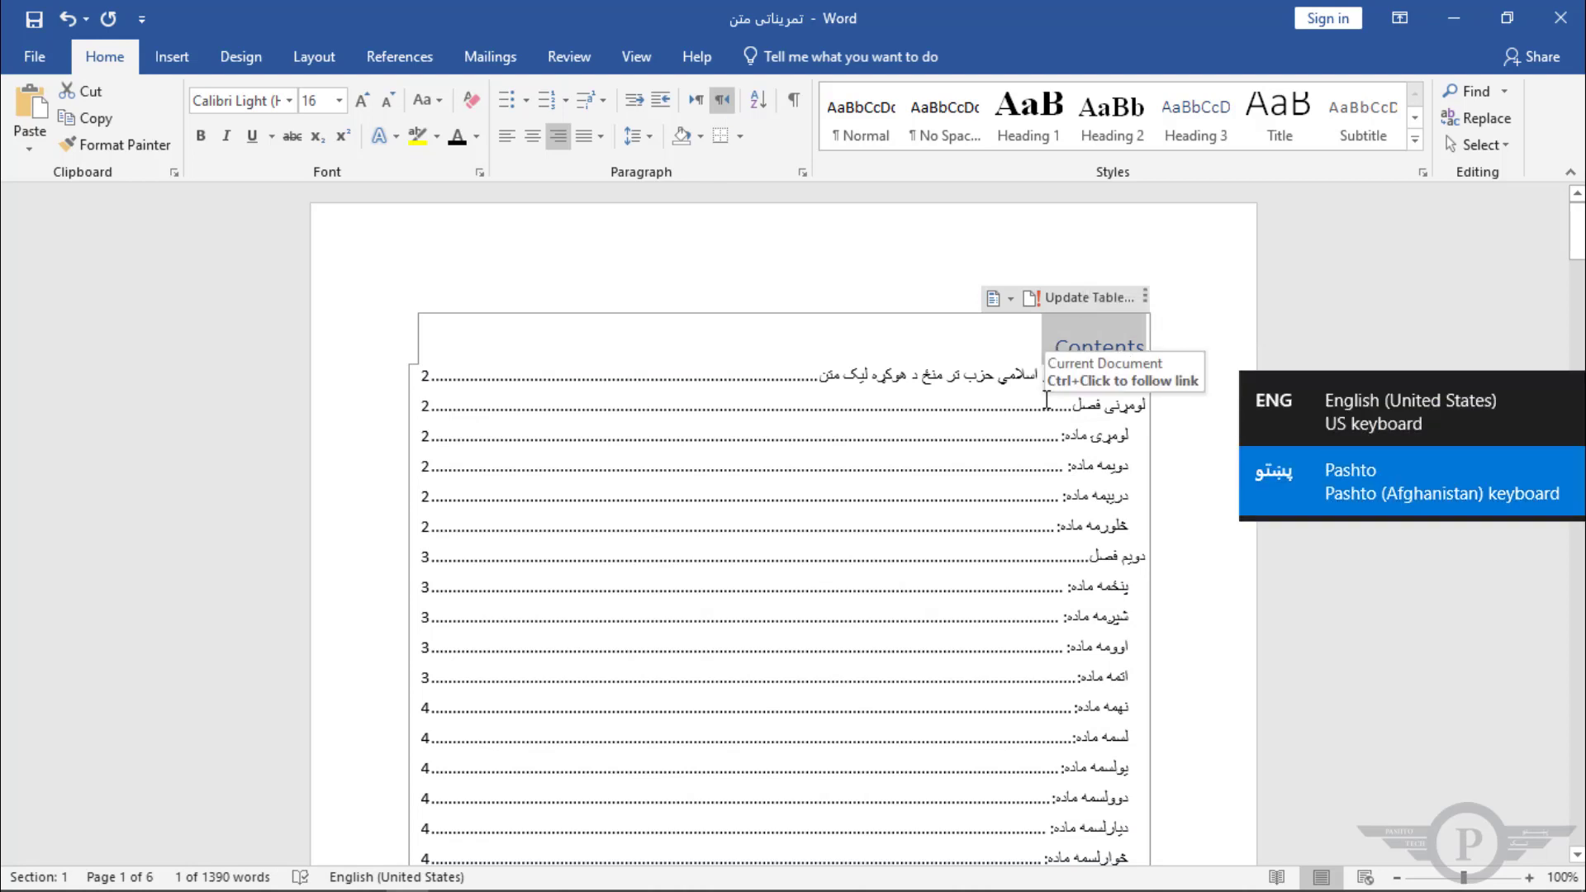
{"action": "type", "text": "فهر"}
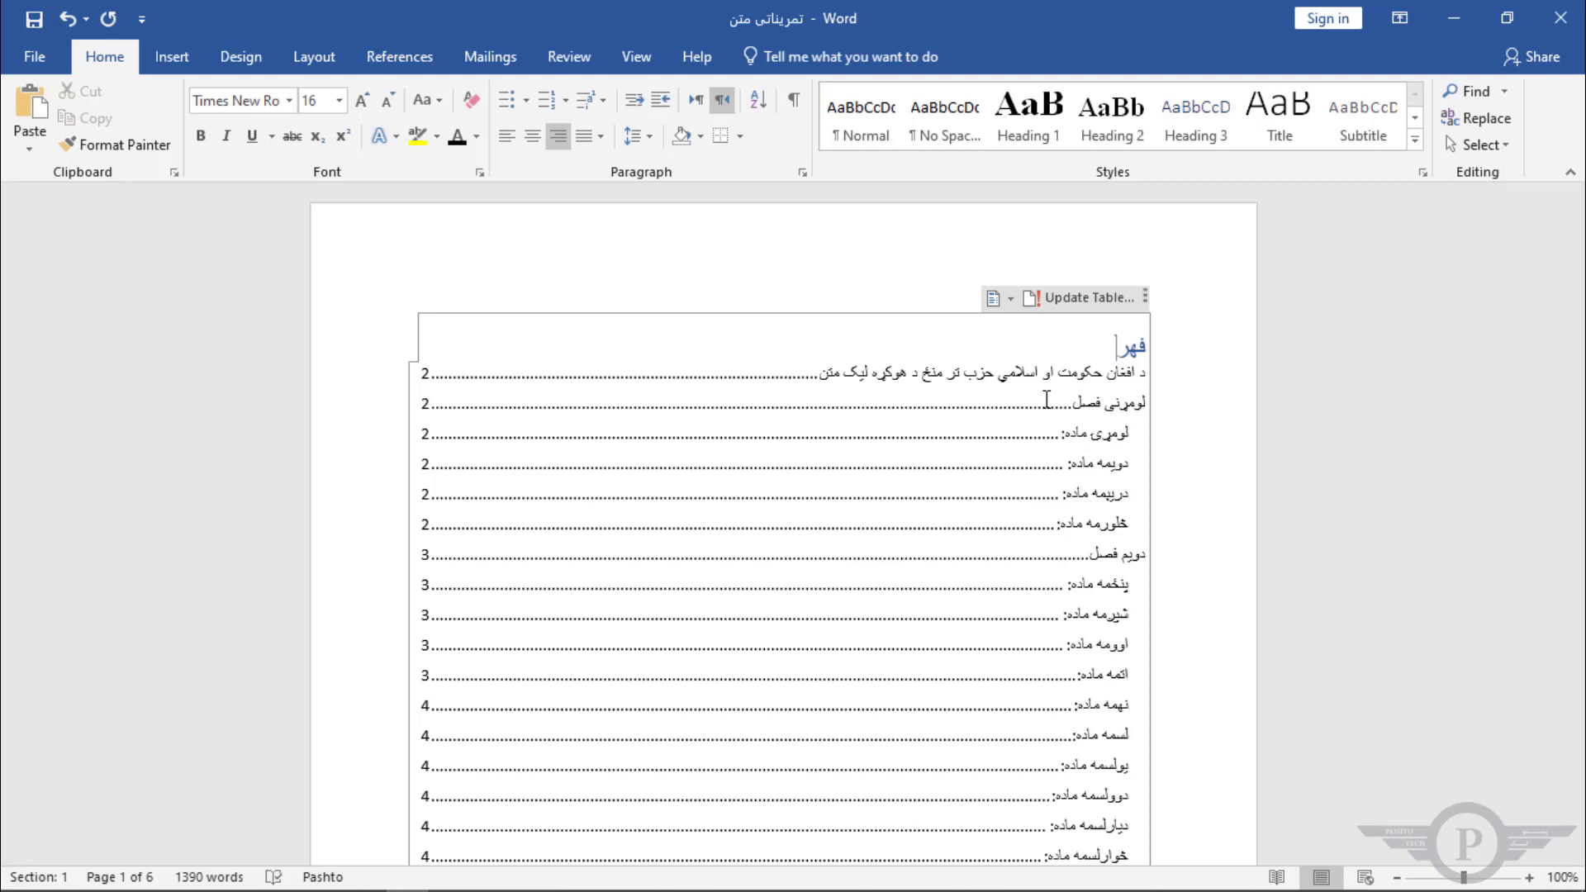
{"action": "type", "text": "ست"}
{"action": "key", "text": "ctrl+e"}
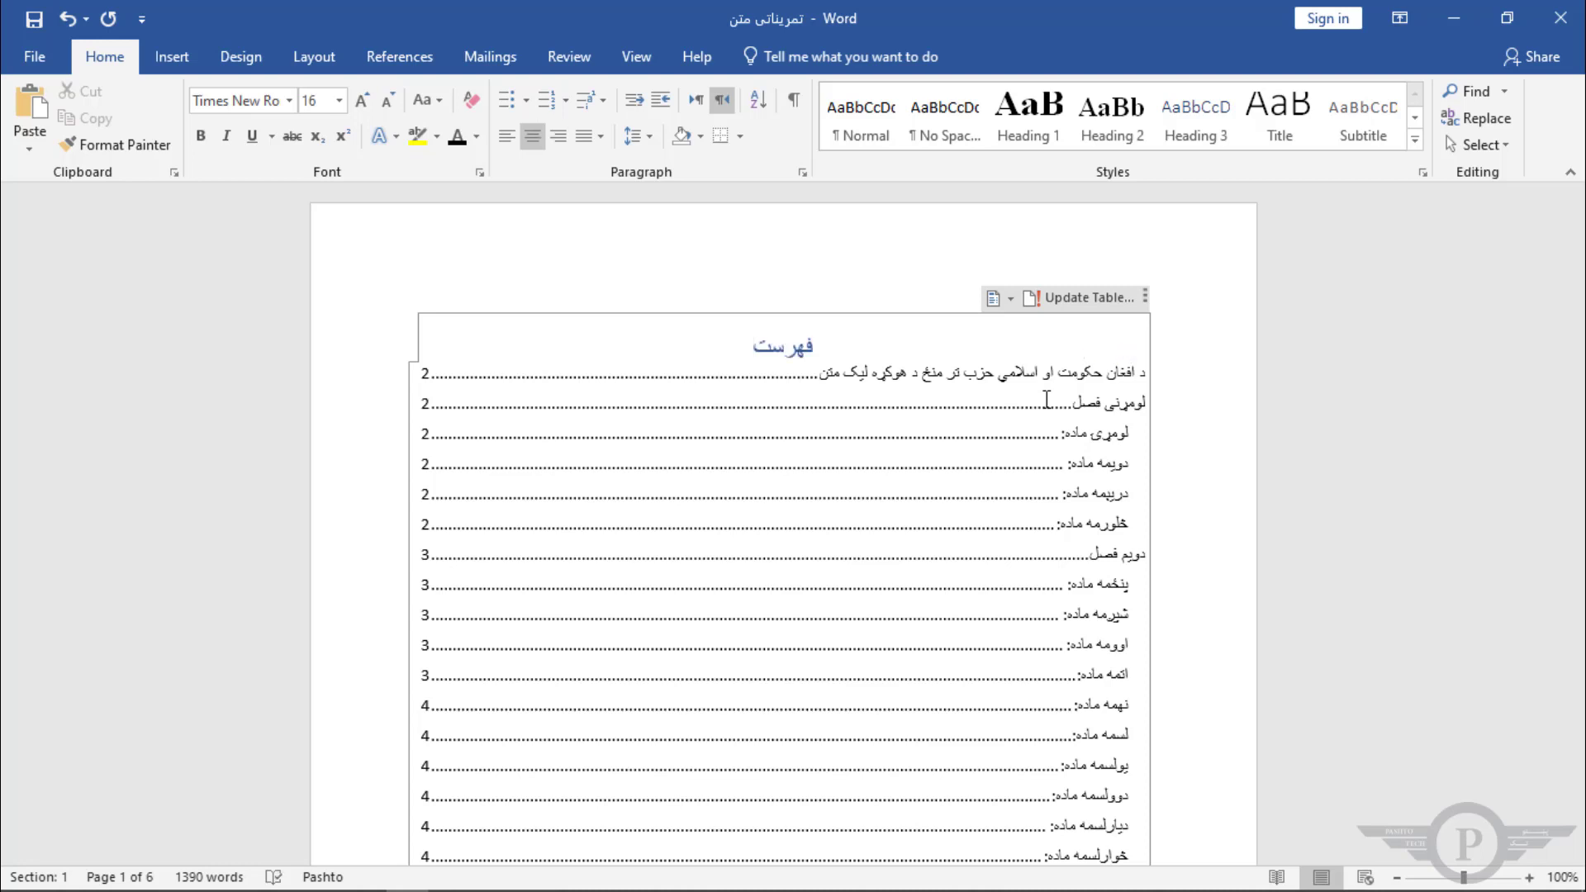
Look through the right-to-left table of contents from its first entry to its last
{"action": "left_click", "coordinate": [1011, 447]}
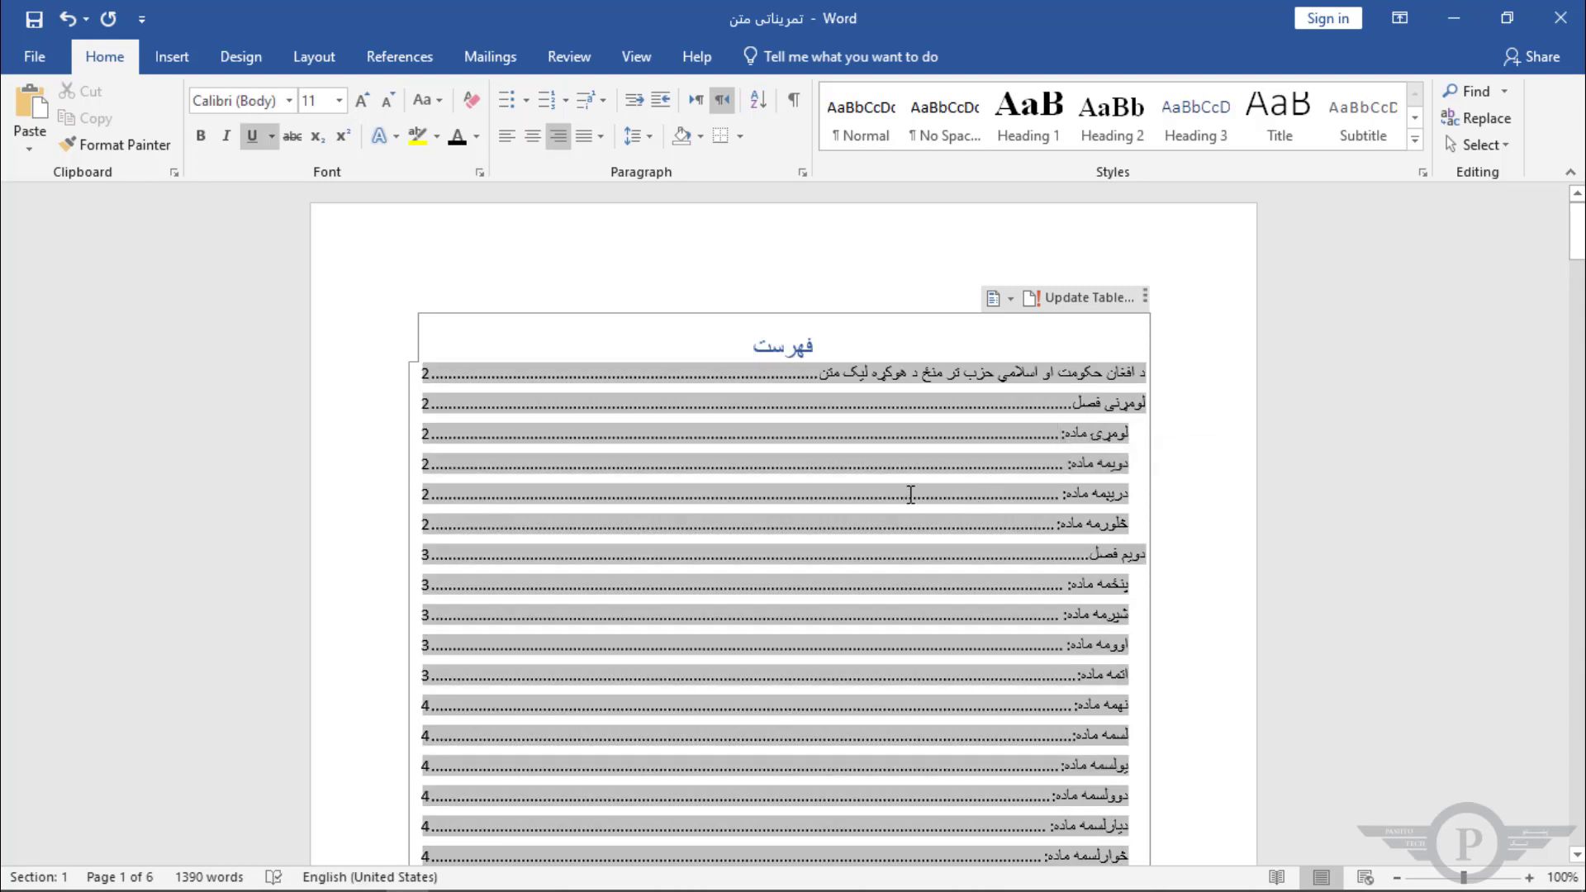
{"action": "scroll", "coordinate": [1063, 424], "scroll_direction": "down", "scroll_amount": 15}
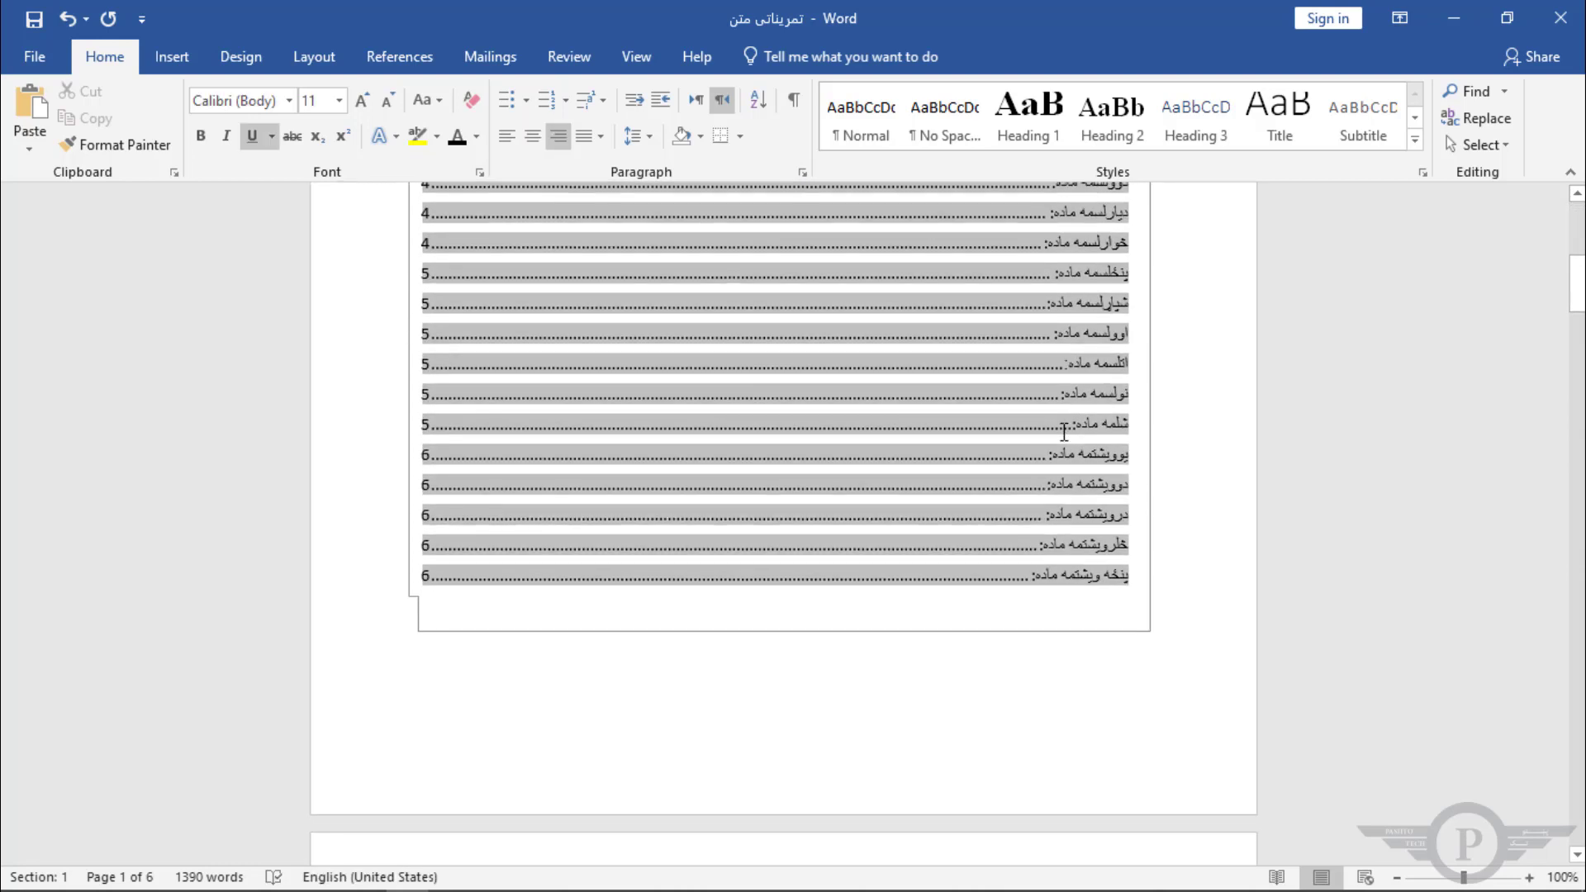
{"action": "scroll", "coordinate": [1064, 432], "scroll_direction": "up", "scroll_amount": 15}
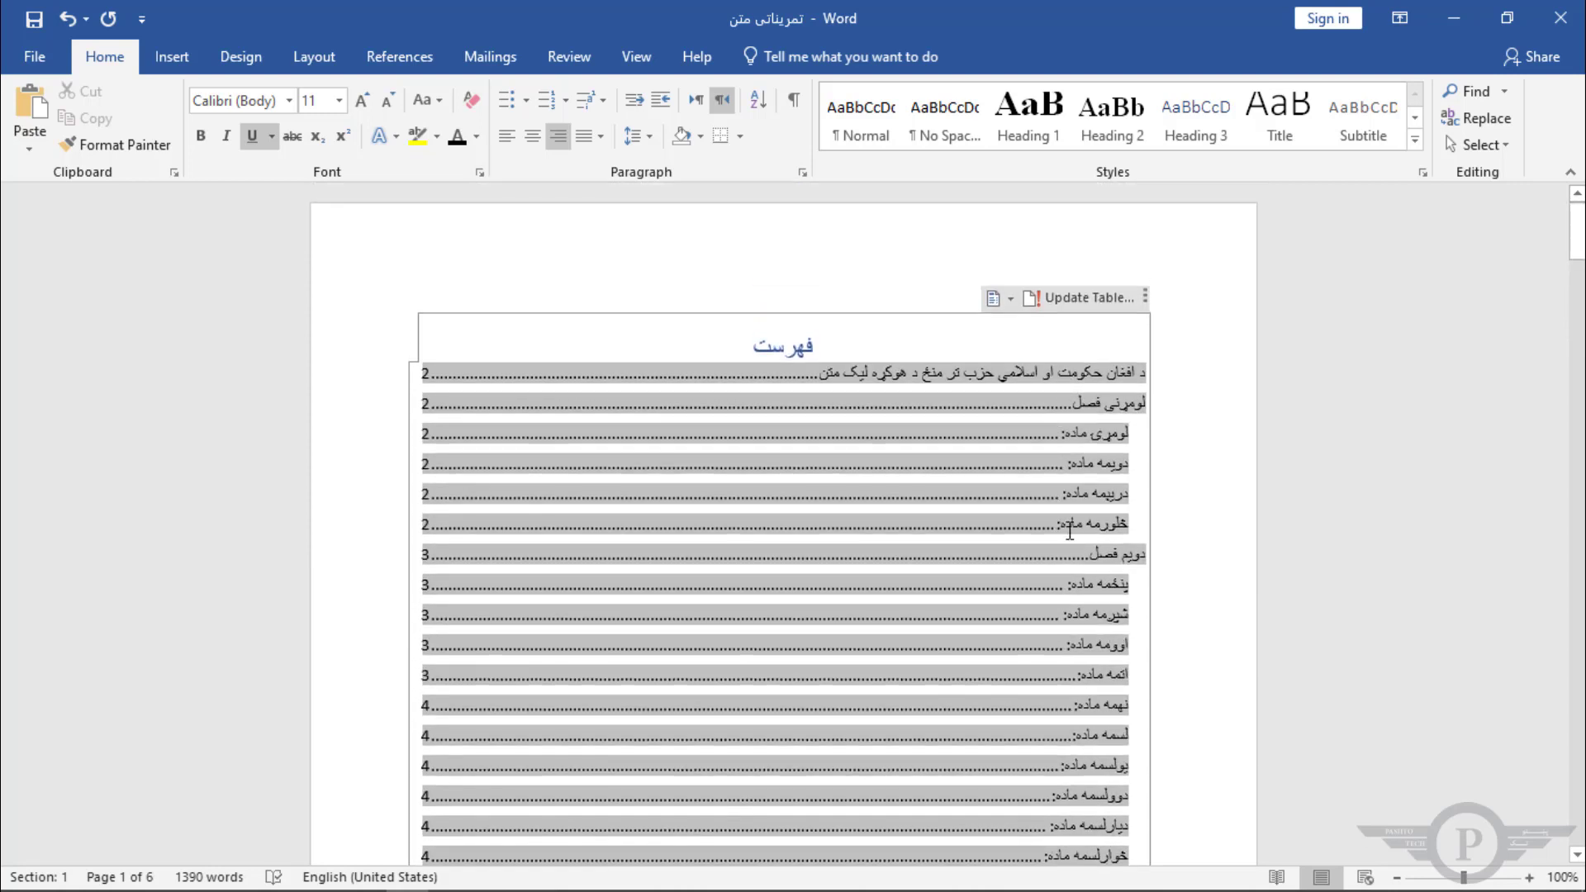
{"action": "left_click", "coordinate": [1064, 523]}
{"action": "left_click", "coordinate": [1197, 465]}
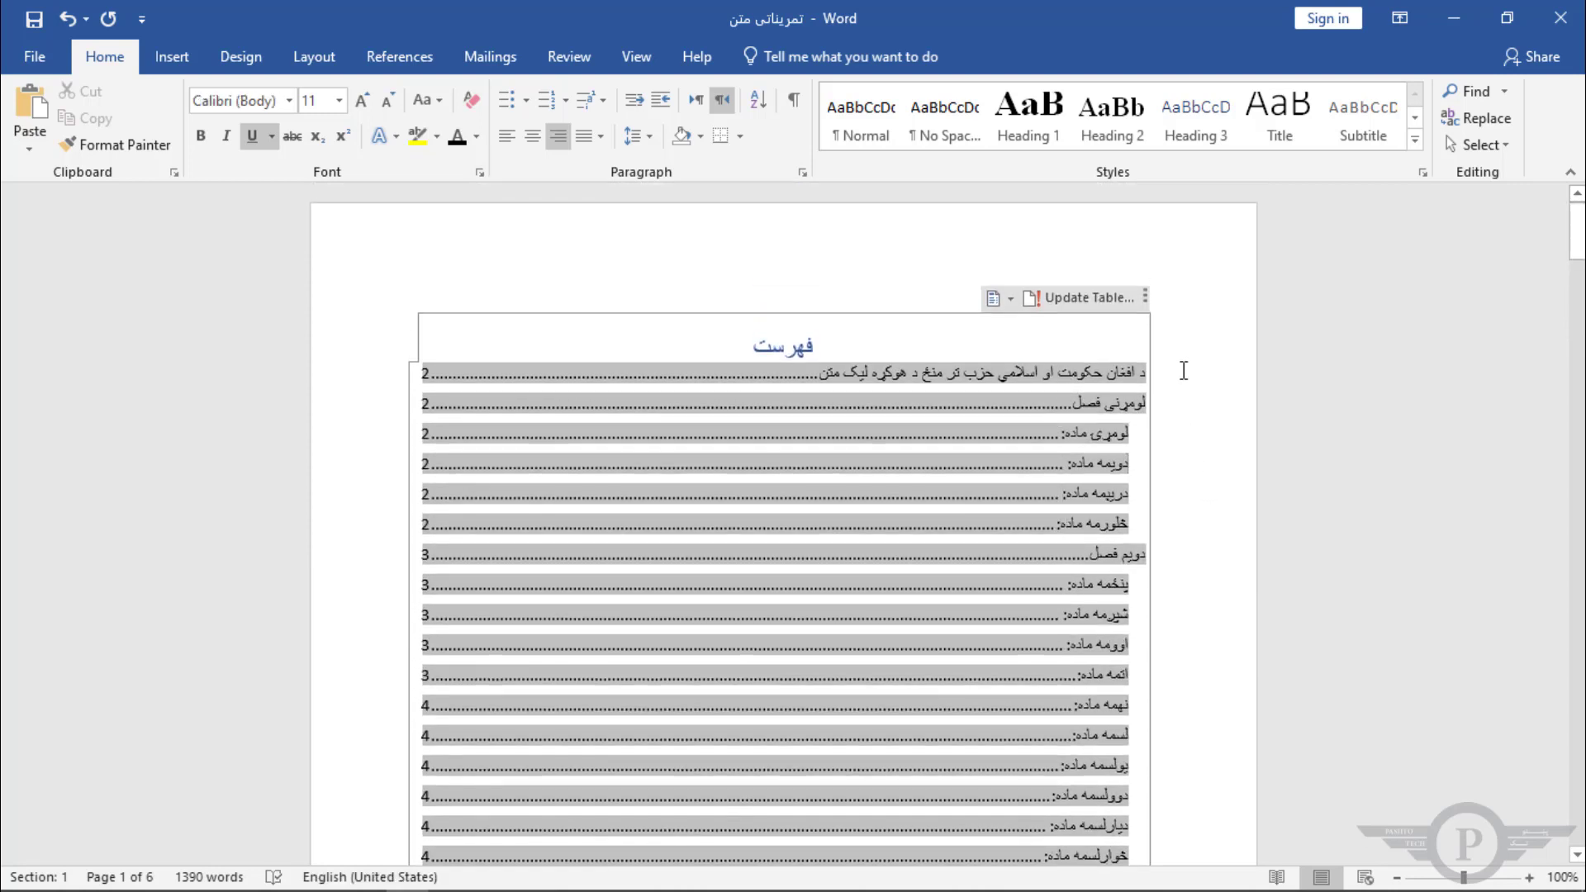